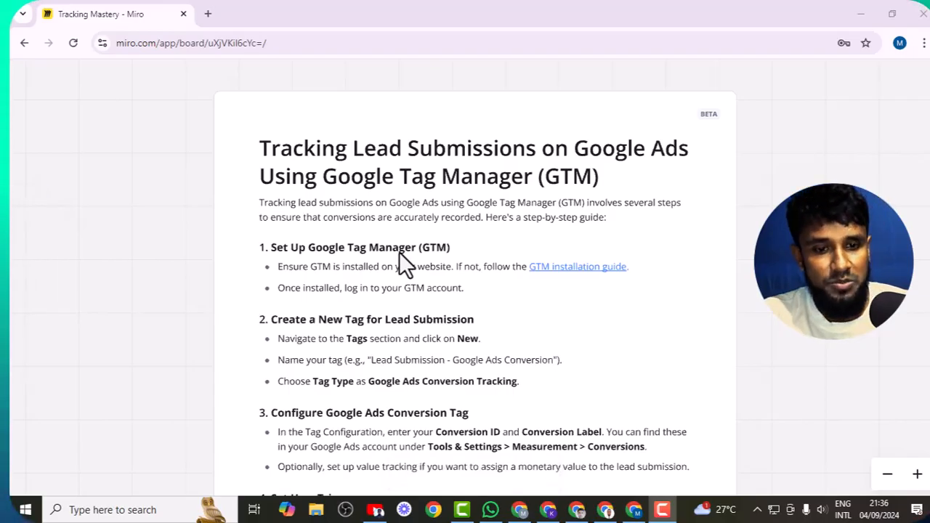
- Switch from the Miro lead-tracking guide to the Google Tag Manager accounts window
left_click(609, 511)
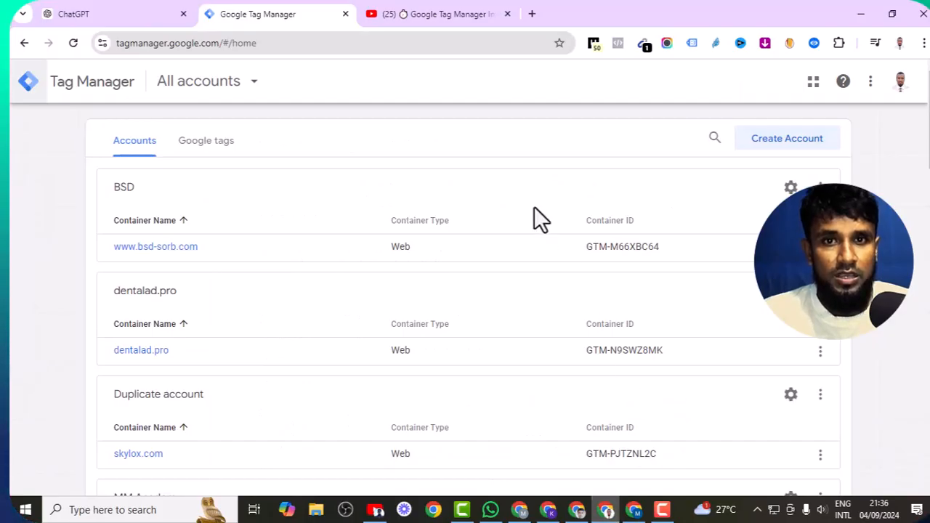
- Load neweightloss.com in a new tab, then switch to the GTM–WordPress YouTube tutorial
left_click(532, 13)
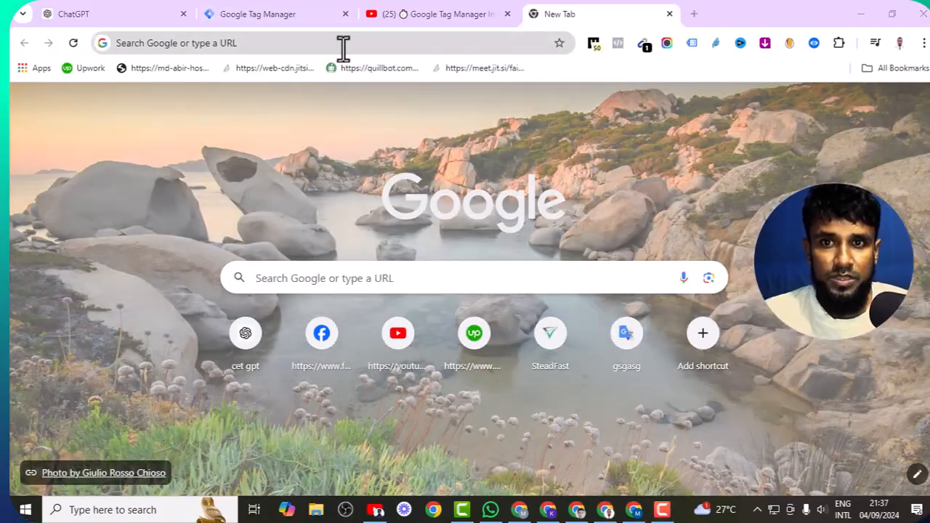
left_click(341, 44)
type("neweightloss.com")
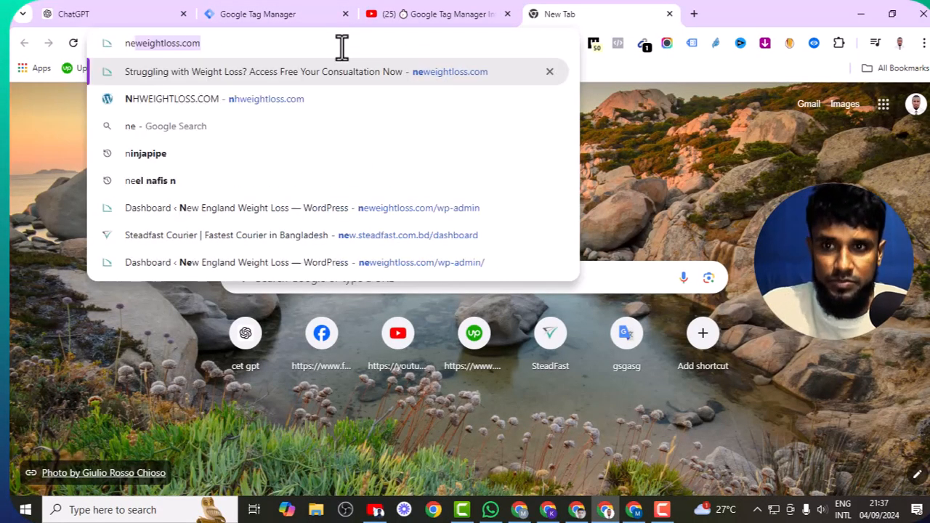
key("Return")
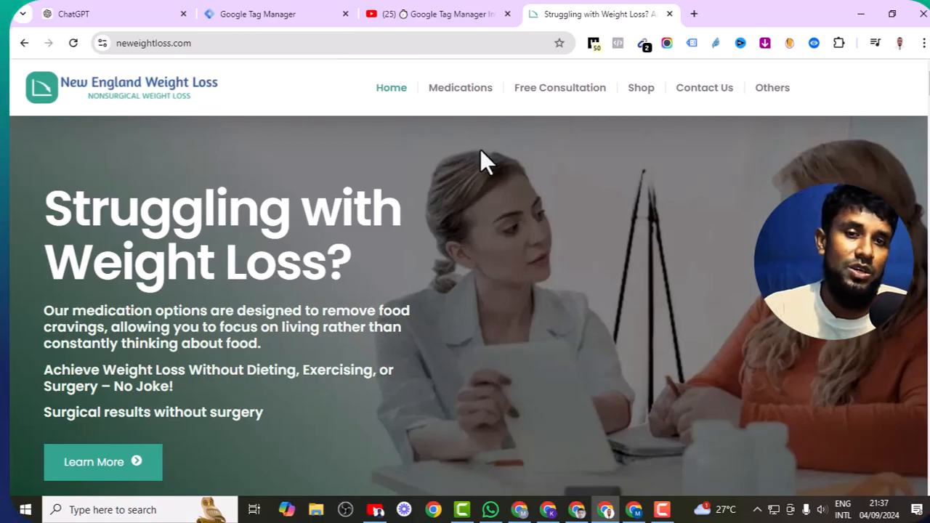
left_click(452, 12)
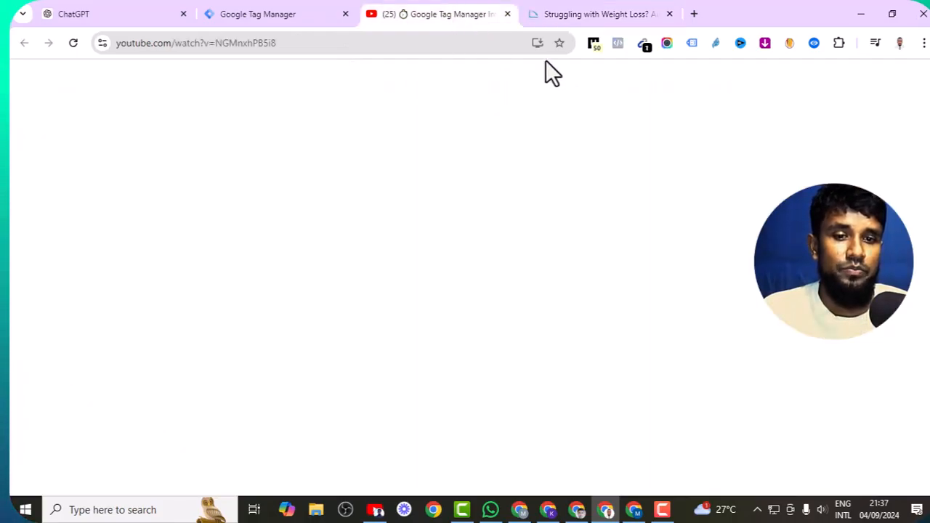
scroll(361, 299, "down", 1)
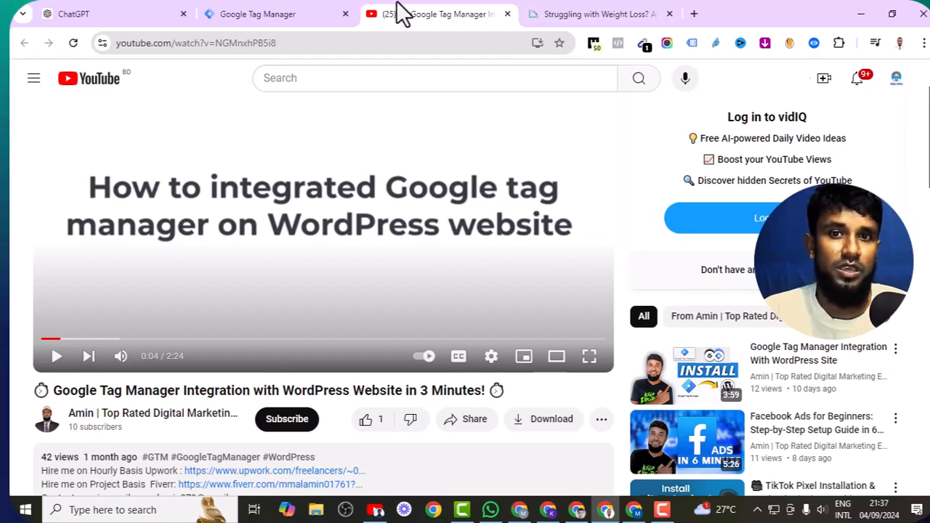
- Open the neweightloss.com container (GTM-WDKTBH4T) workspace from the accounts list in a new tab
left_click(313, 14)
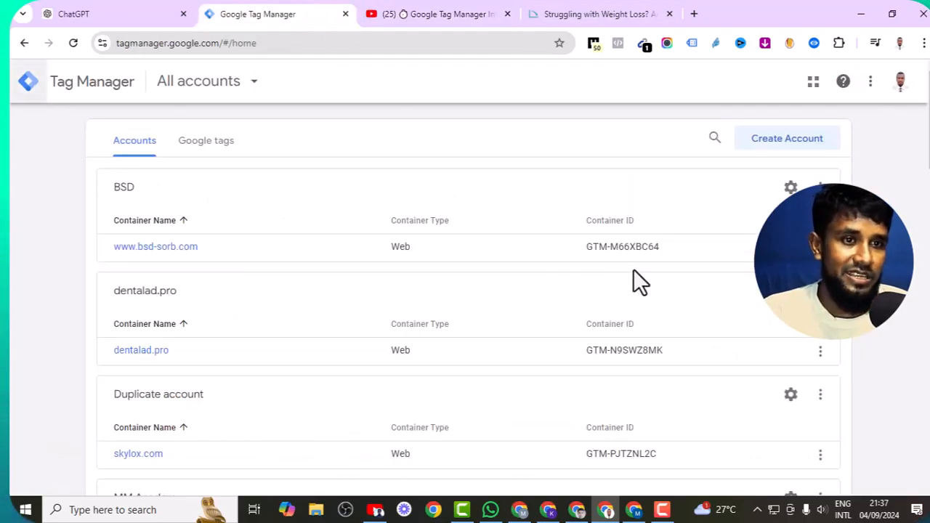
scroll(632, 270, "down", 3)
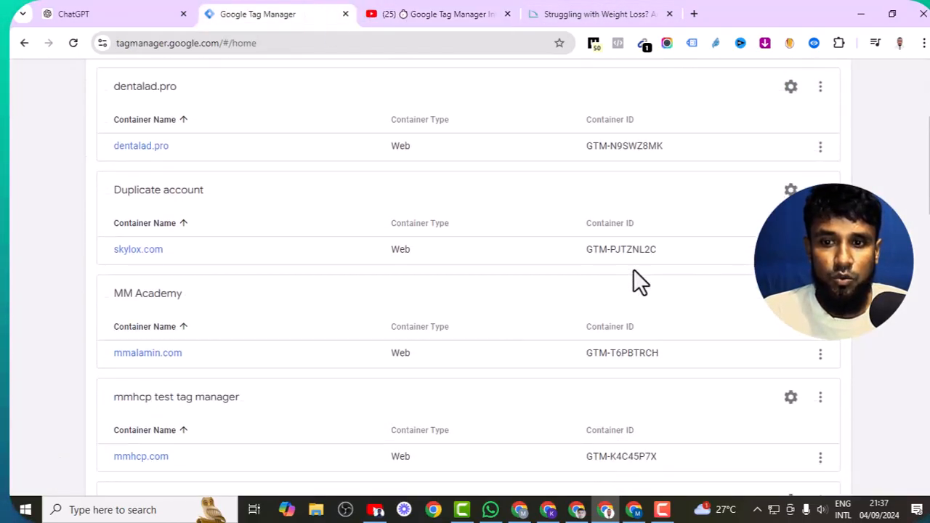
scroll(199, 235, "up", 3)
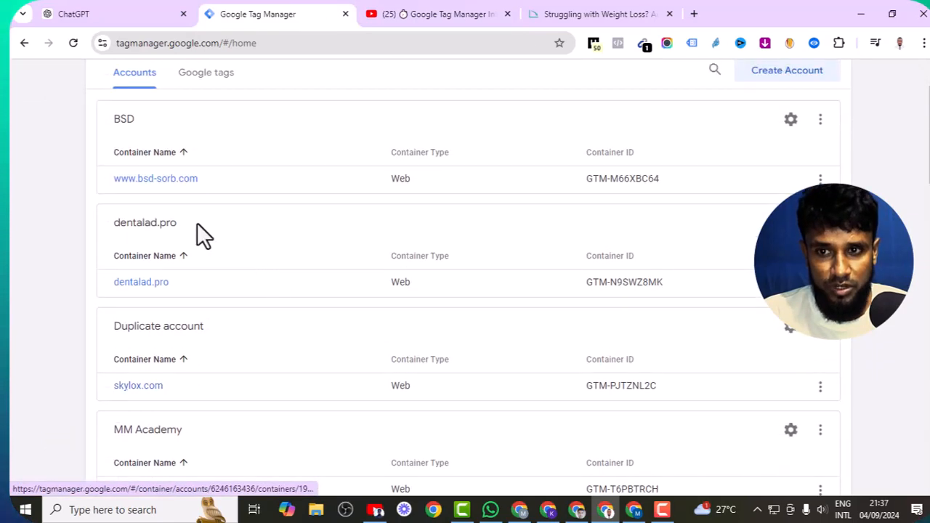
scroll(156, 182, "down", 5)
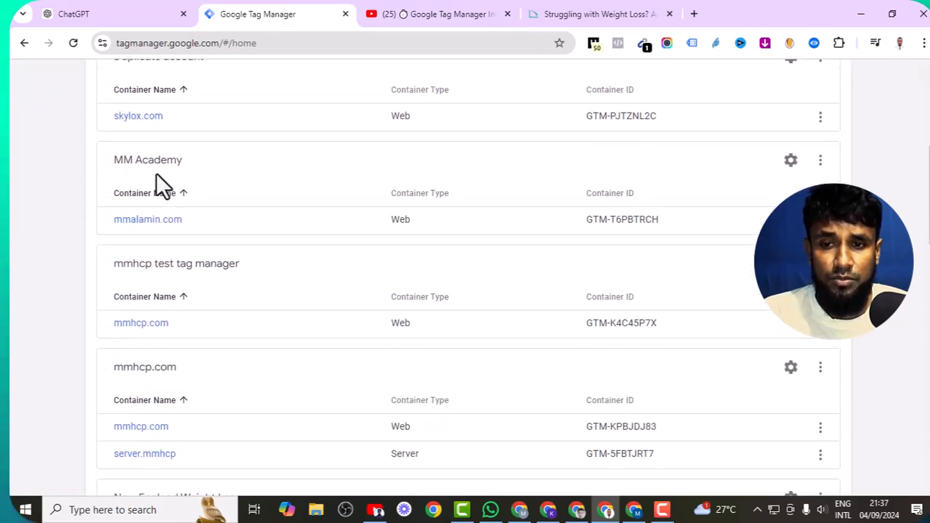
scroll(162, 197, "down", 5)
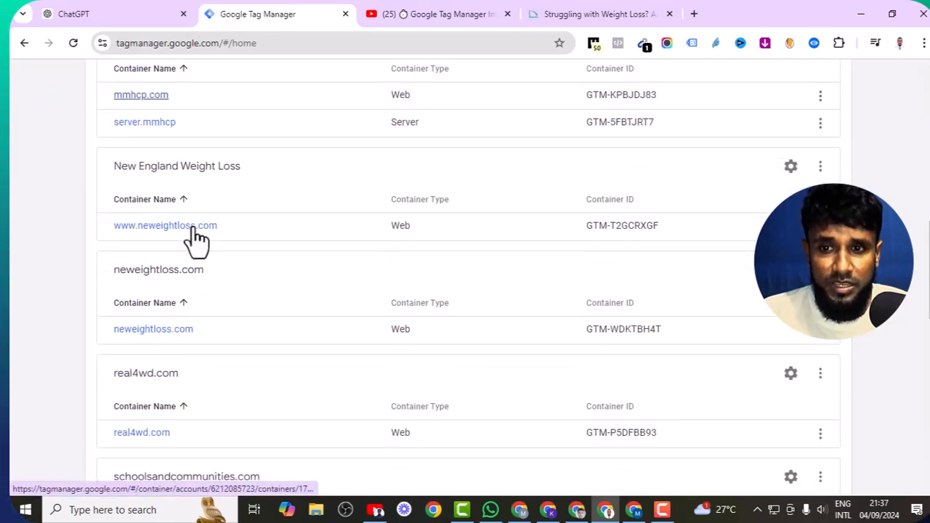
right_click(168, 317)
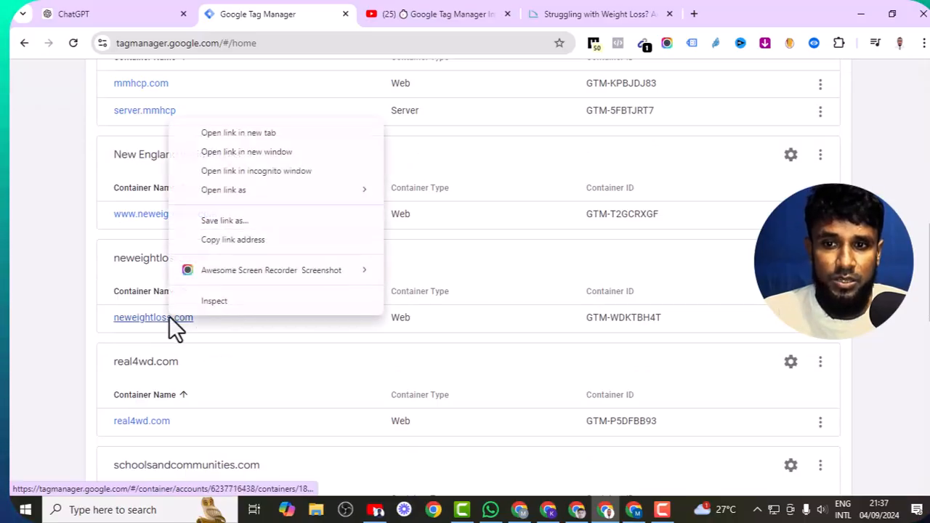
left_click(228, 133)
left_click(380, 12)
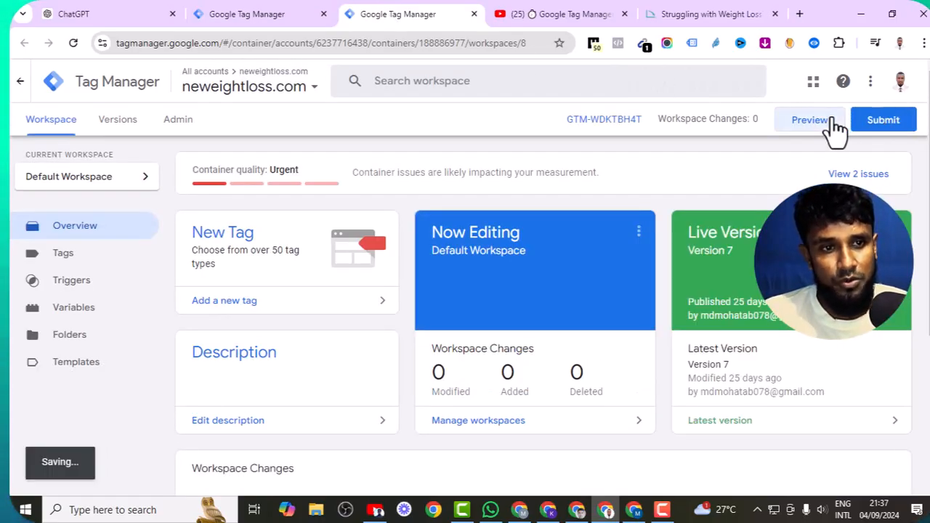
left_click(809, 120)
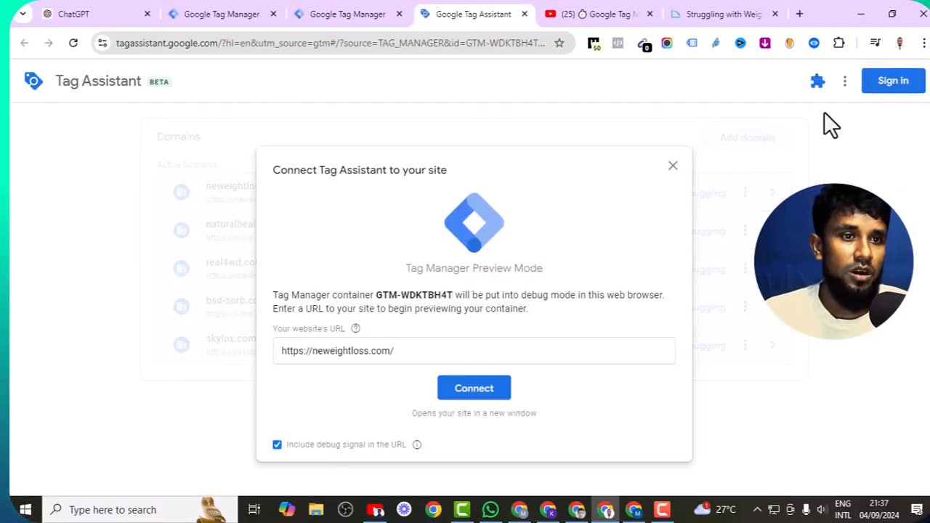
left_click(472, 389)
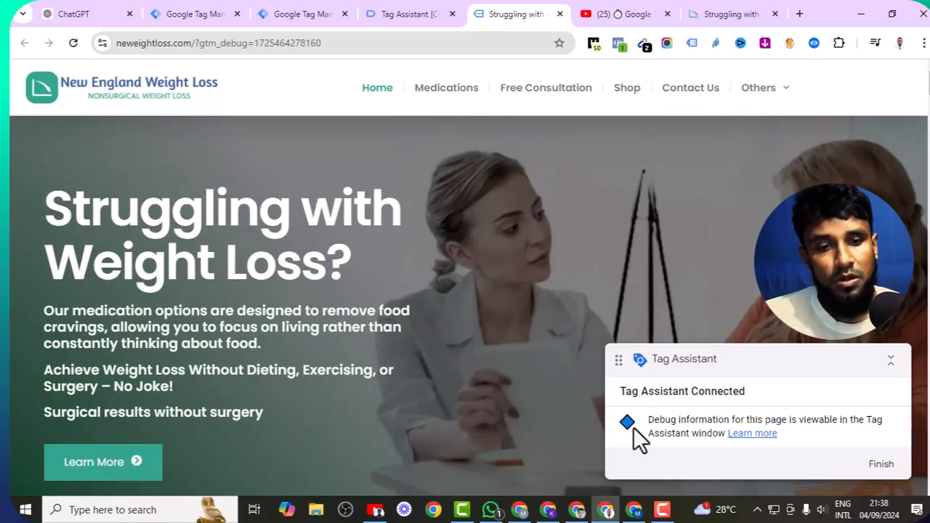
- Bring the Miro guide's section 4, Set Up a Trigger, into view, then switch to Google Ads
left_click(633, 509)
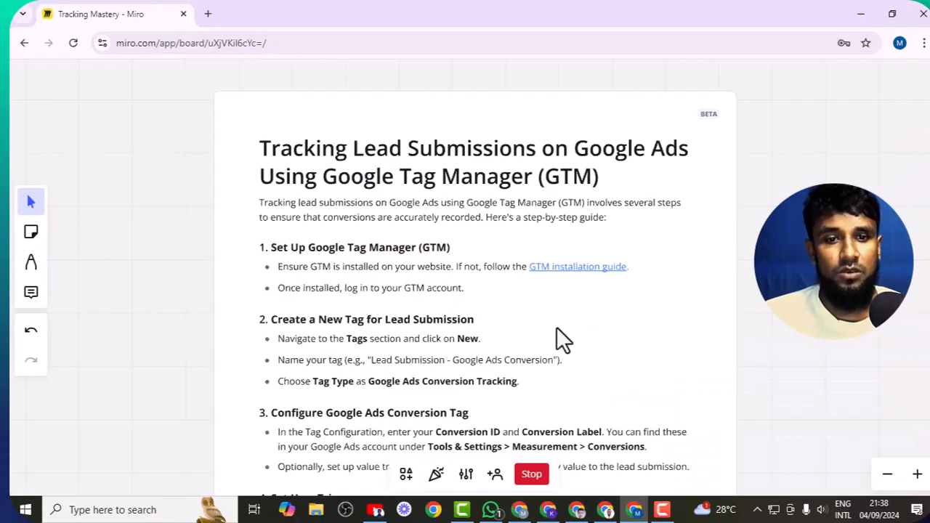
scroll(556, 329, "up", 1)
left_click_drag(595, 324, 593, 235)
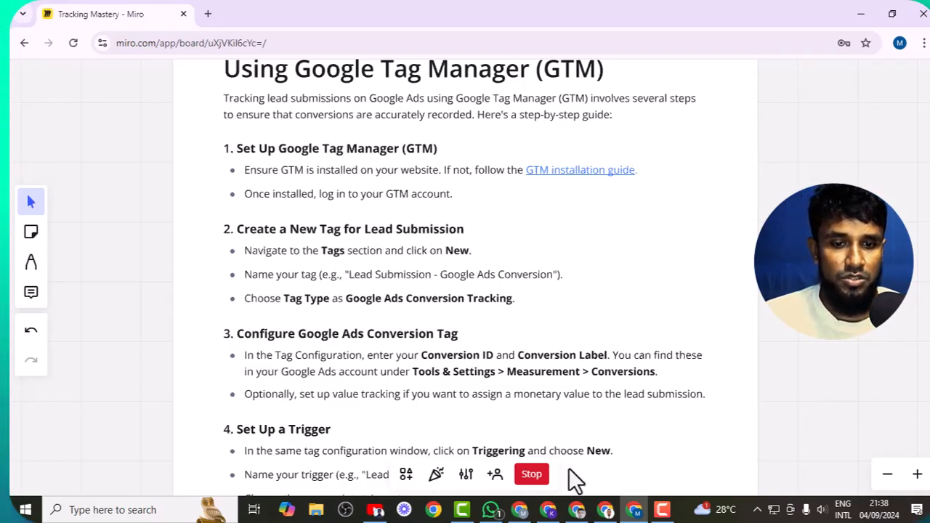
left_click(576, 509)
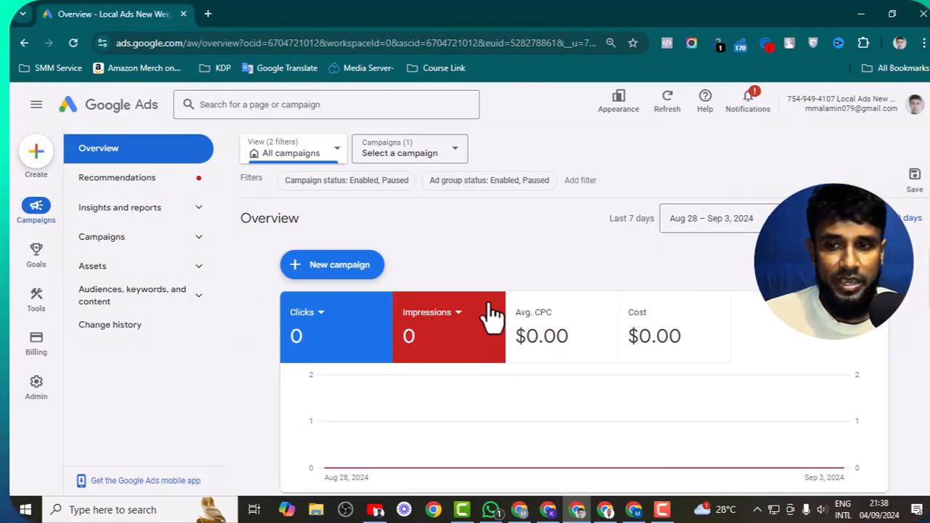
- Open Goals > Conversions summary and begin a new conversion action
mouse_move(40, 254)
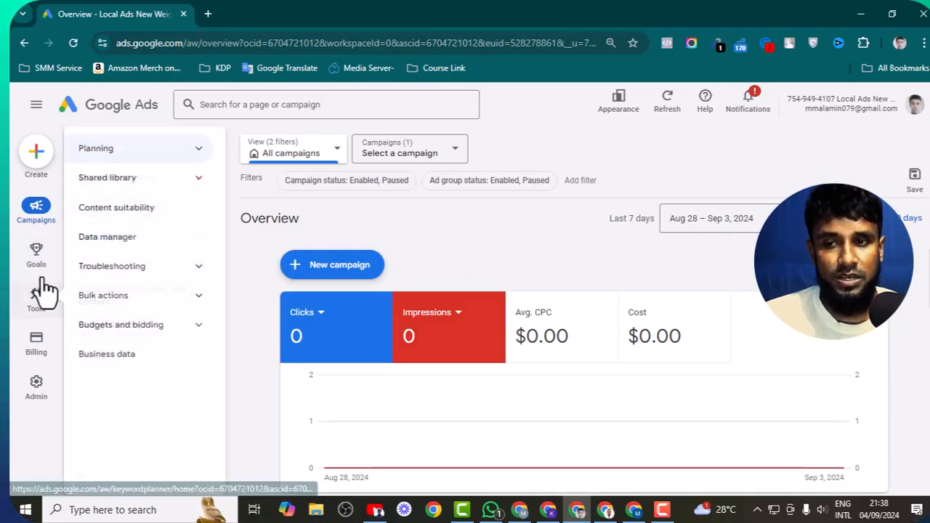
left_click(37, 269)
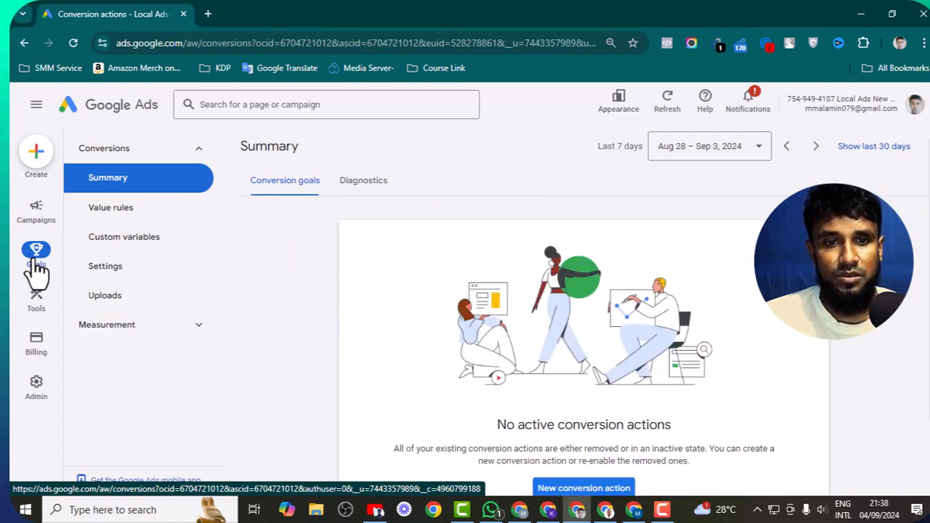
scroll(485, 308, "down", 2)
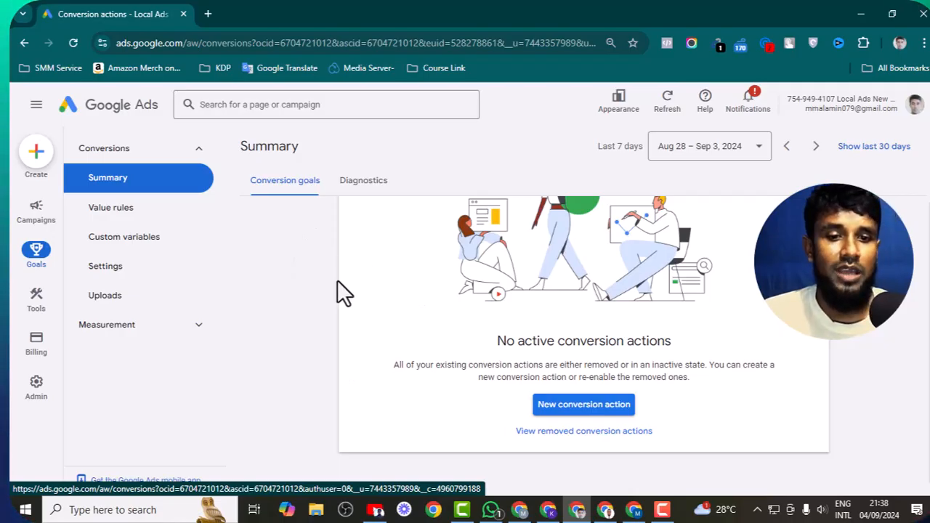
left_click(594, 414)
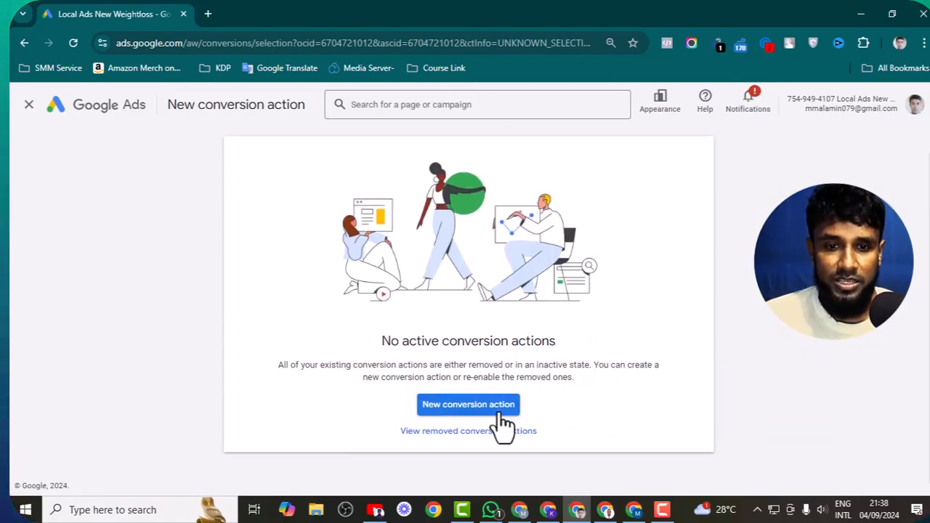
left_click(472, 406)
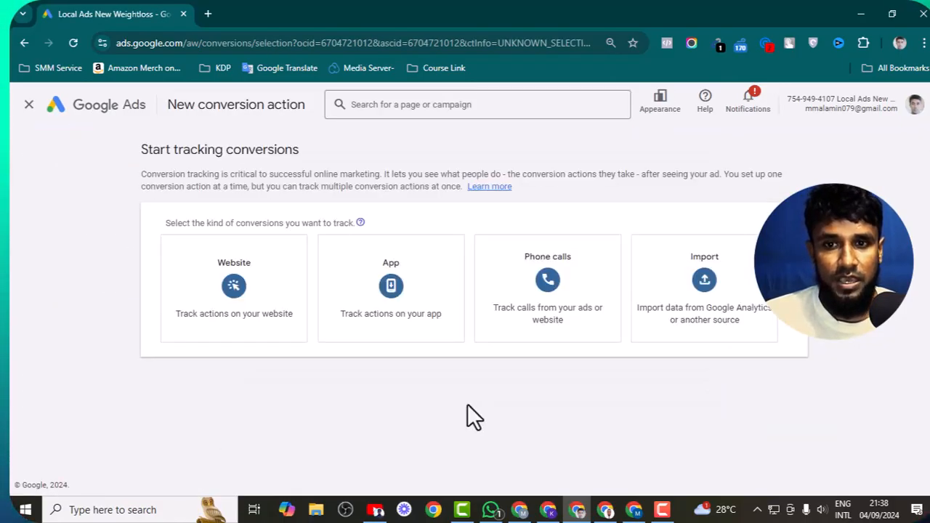
left_click(245, 290)
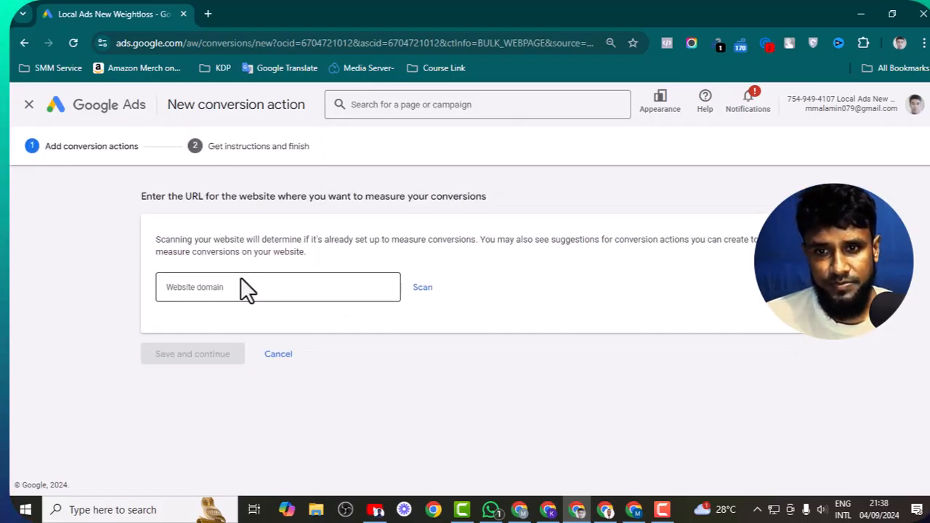
left_click(247, 289)
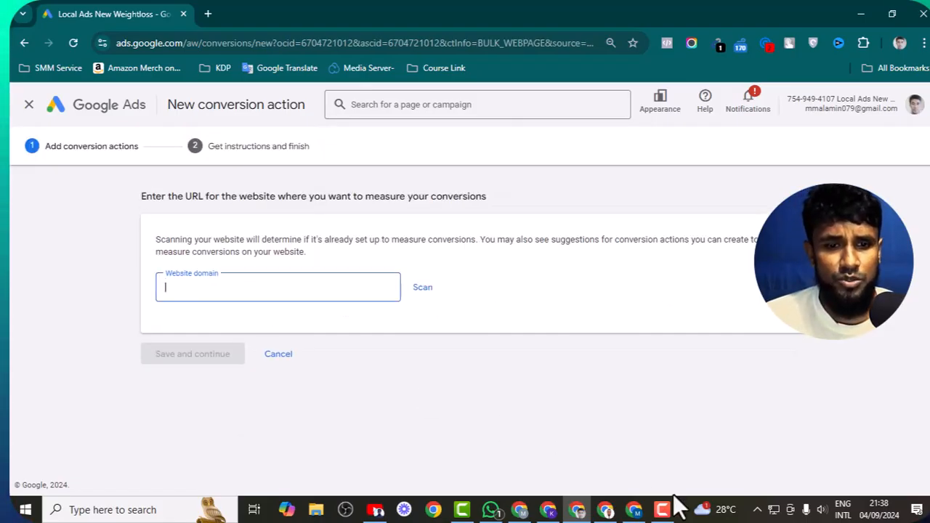
left_click(607, 510)
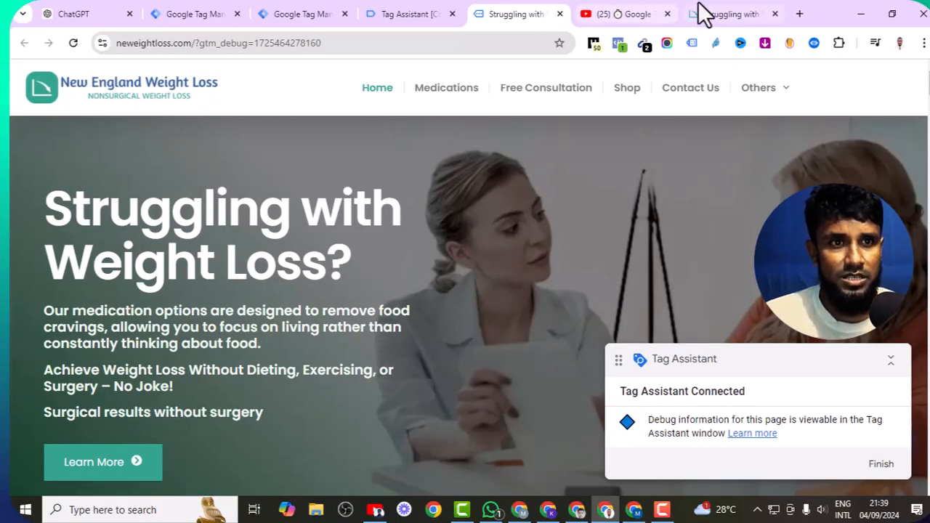
left_click(703, 13)
left_click(161, 42)
key("ctrl+c")
right_click(166, 43)
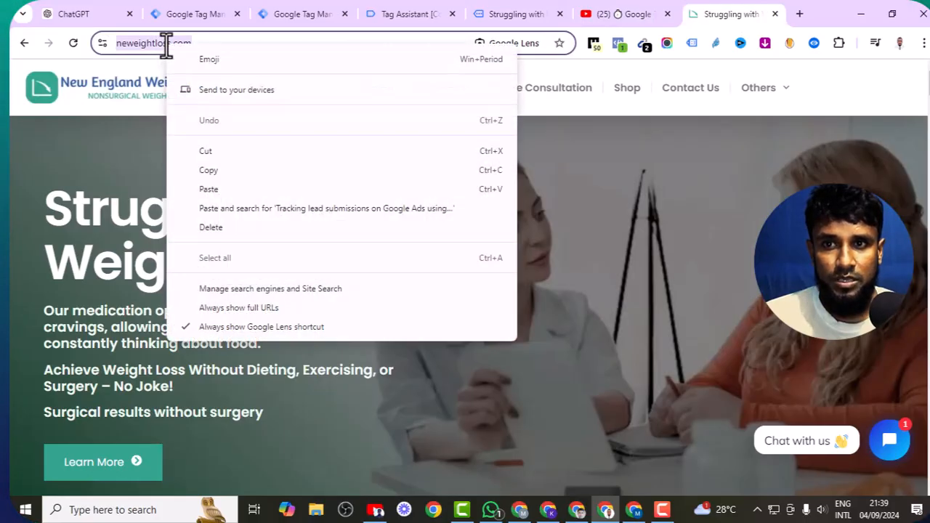
left_click(212, 171)
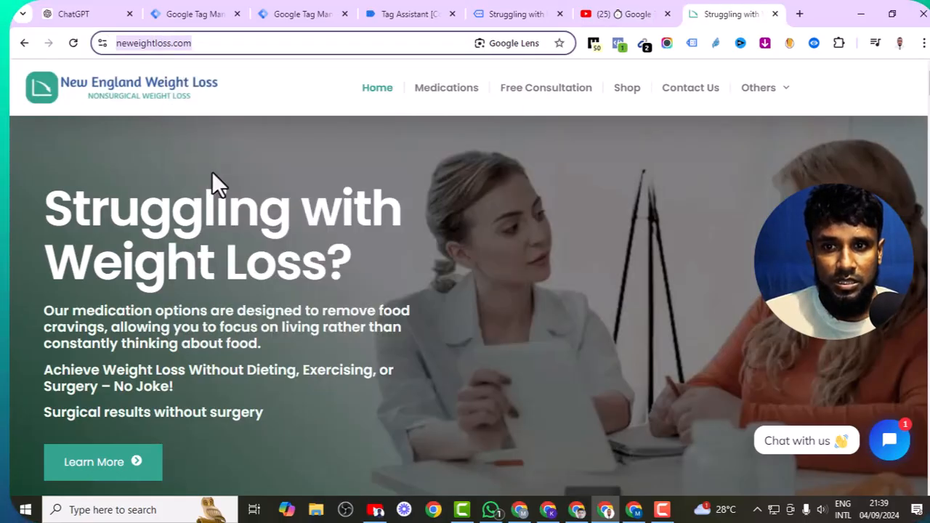
left_click(577, 510)
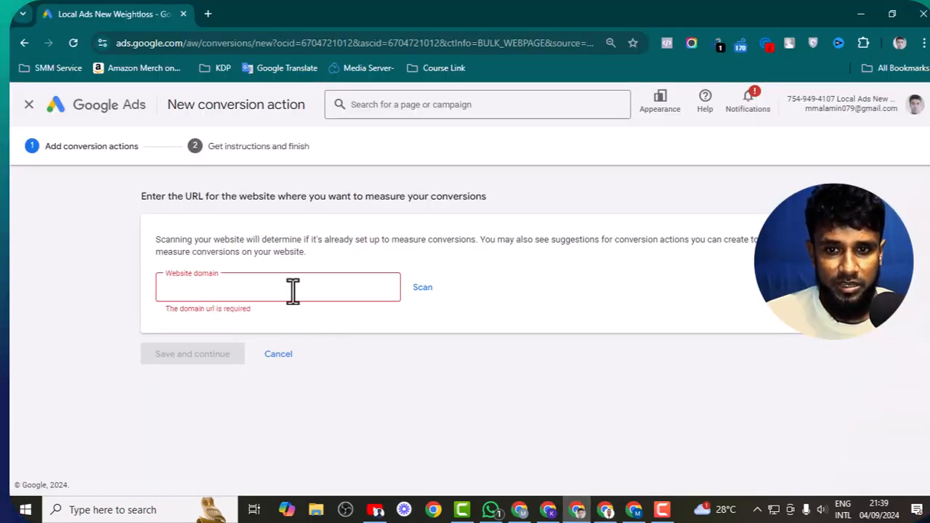
right_click(291, 289)
left_click(367, 150)
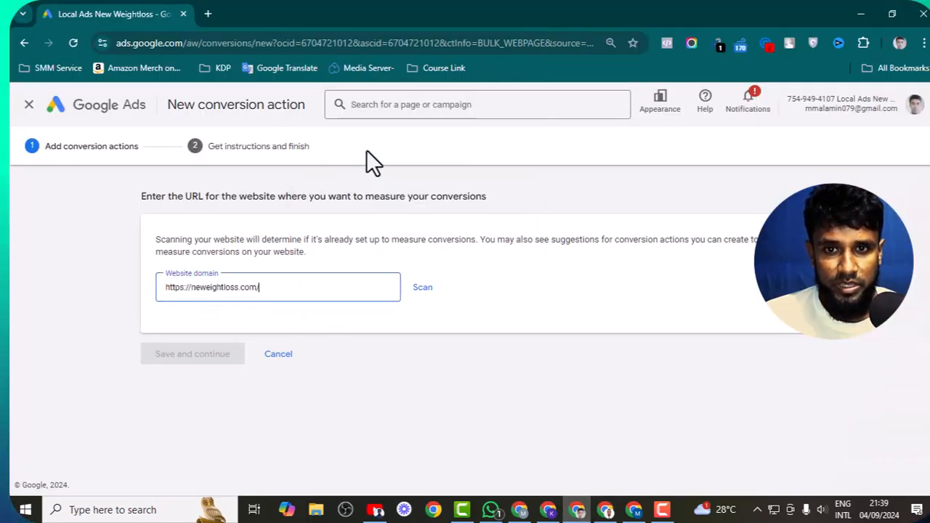
- Scan the site and review the suggested Contact, Sign-up and Page view goals
left_click(421, 291)
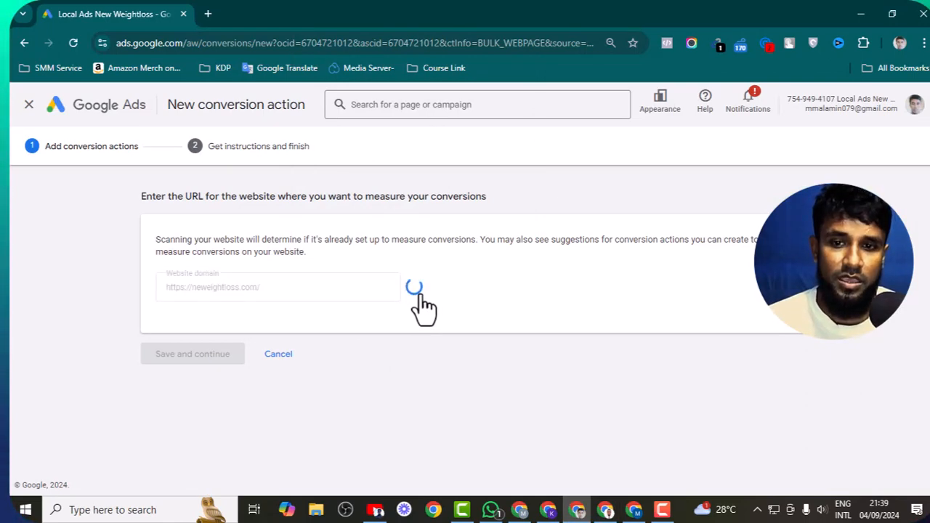
scroll(363, 307, "down", 5)
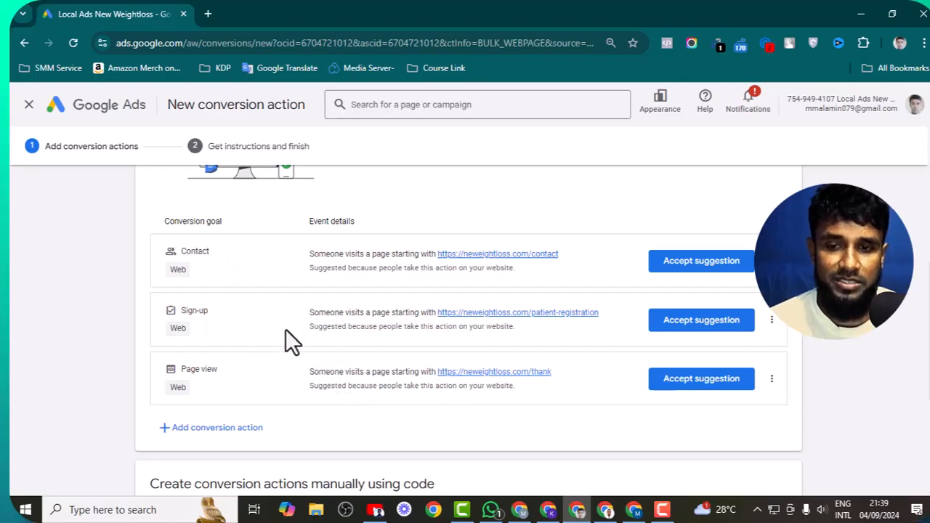
scroll(286, 335, "down", 3)
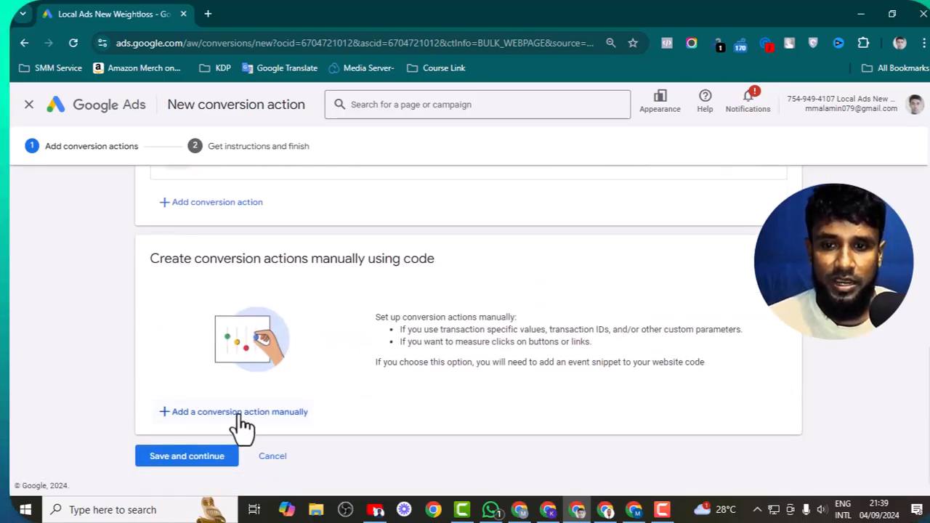
- Add a conversion action manually under the Submit lead form category
left_click(298, 414)
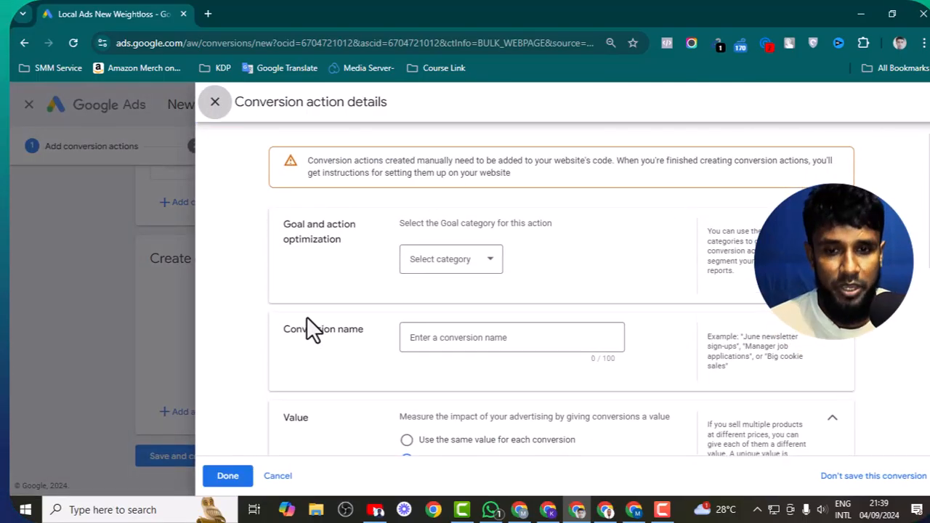
left_click(467, 268)
scroll(467, 298, "down", 1)
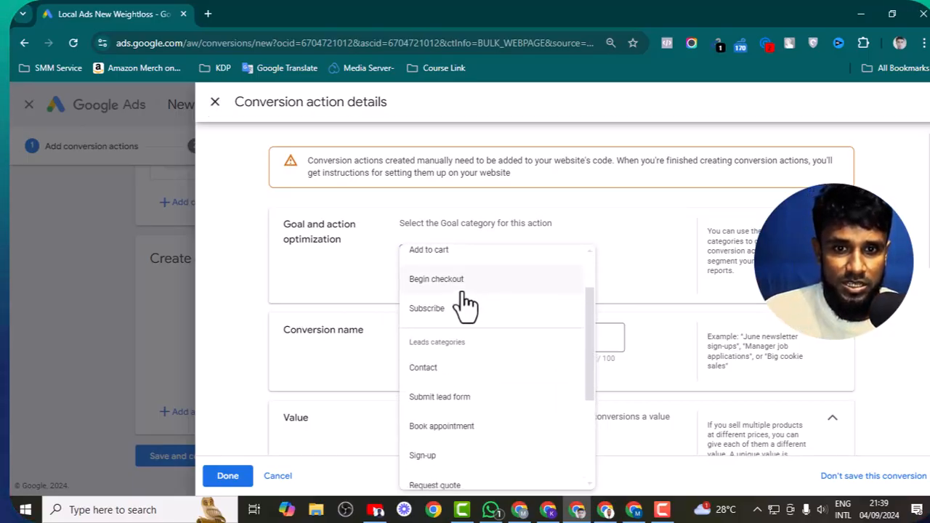
scroll(467, 305, "down", 1)
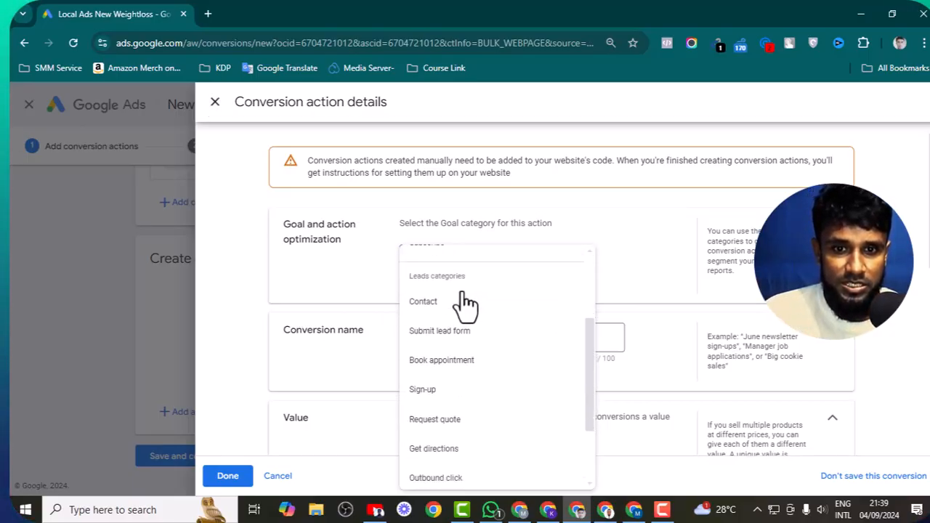
left_click(441, 333)
scroll(449, 336, "down", 1)
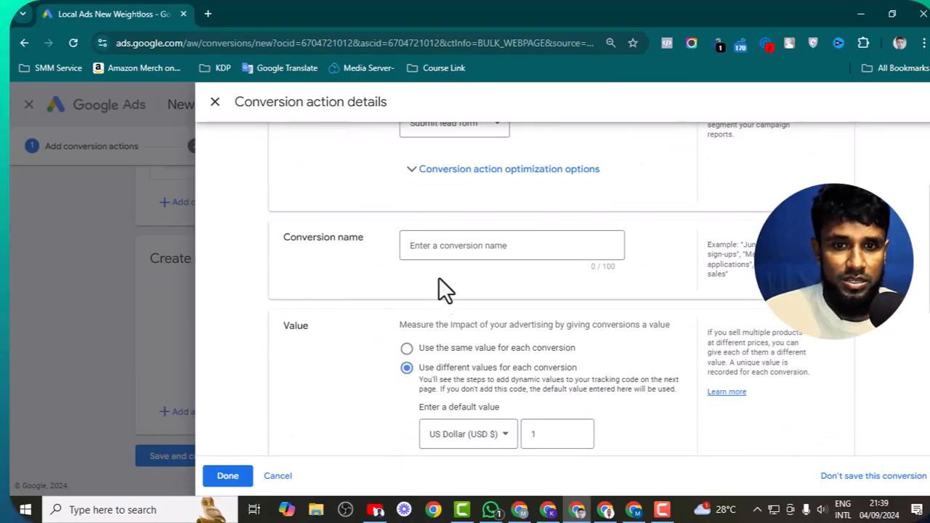
scroll(438, 266, "up", 1)
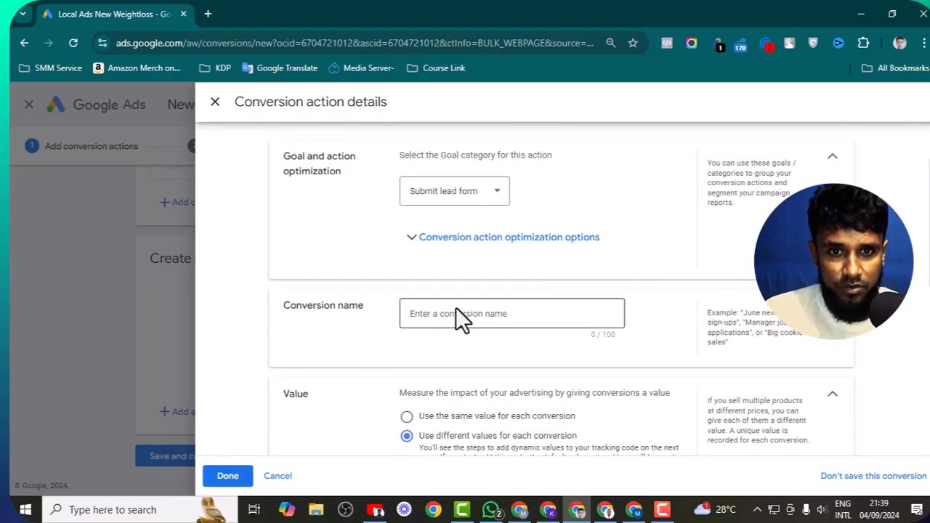
- Name it 'Lead Submission Tracking' and use the same US$1 value for every conversion
left_click(451, 317)
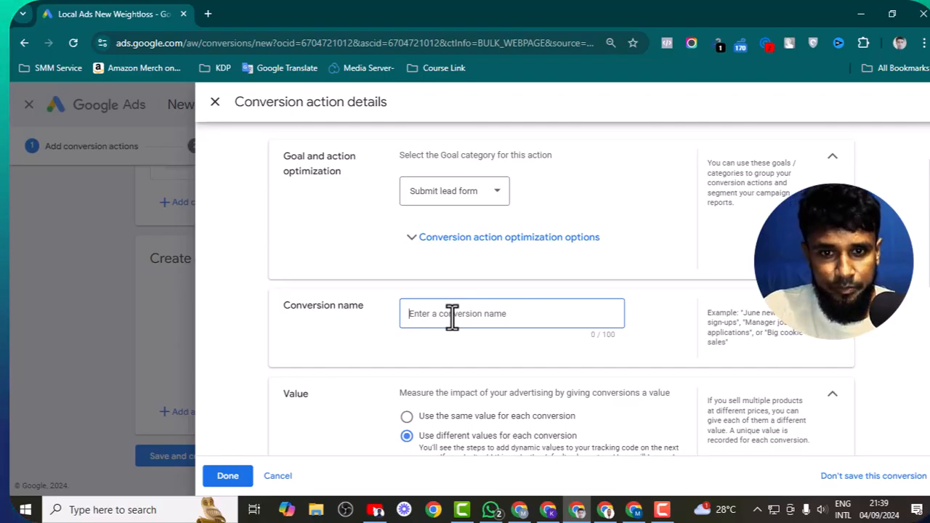
type("Lead")
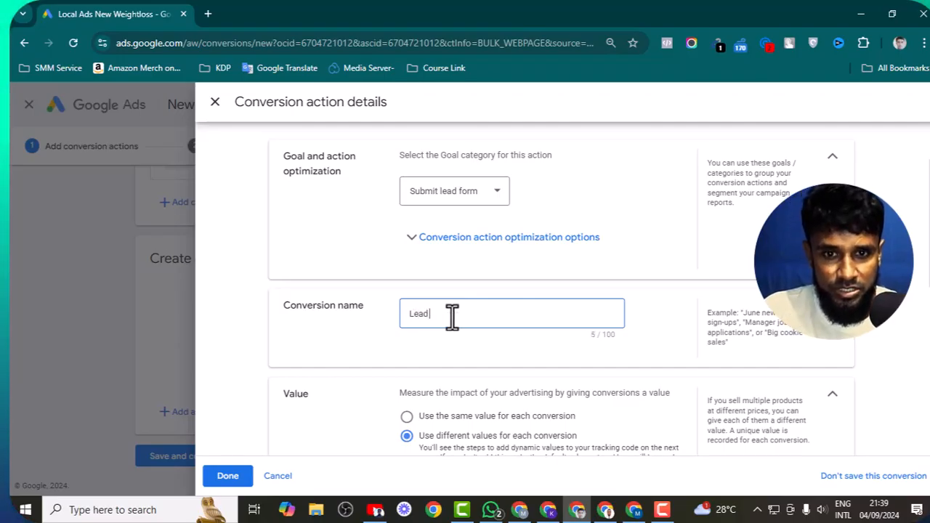
type(" Sub")
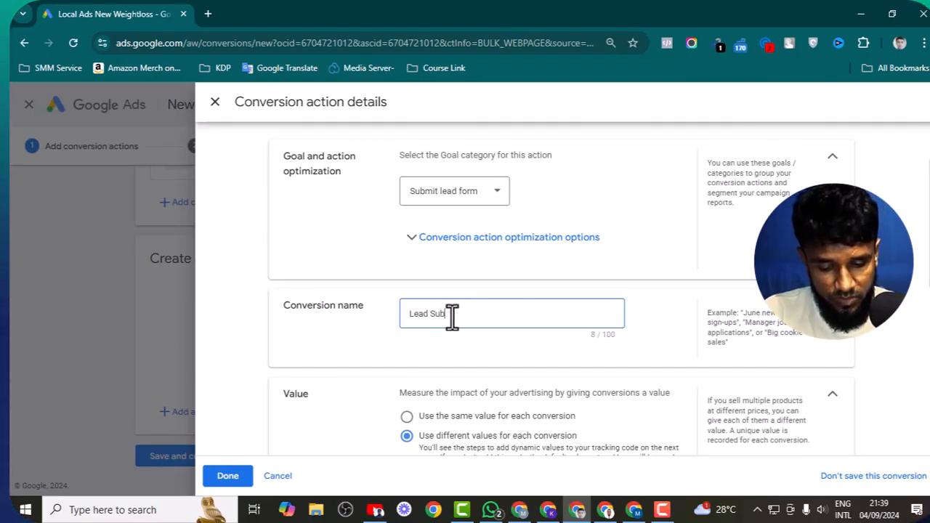
type("mission")
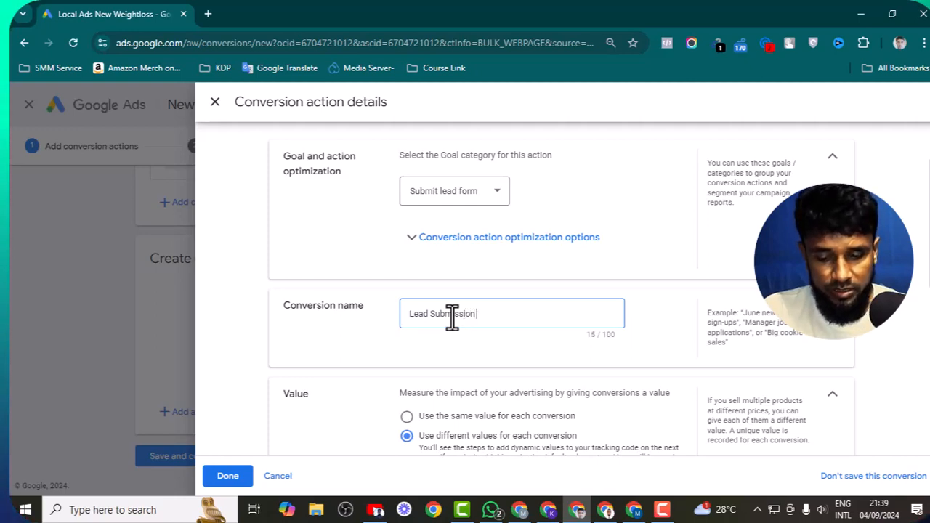
type(" Tracking")
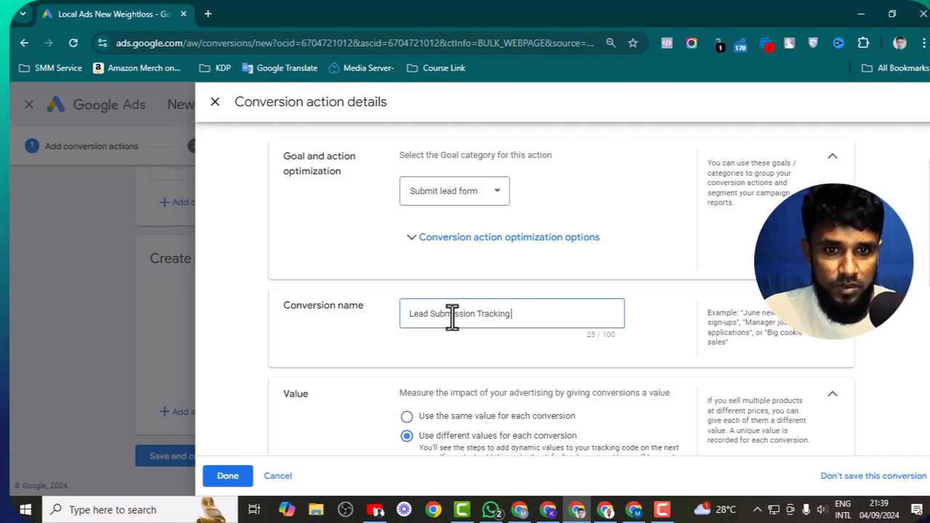
scroll(452, 316, "down", 3)
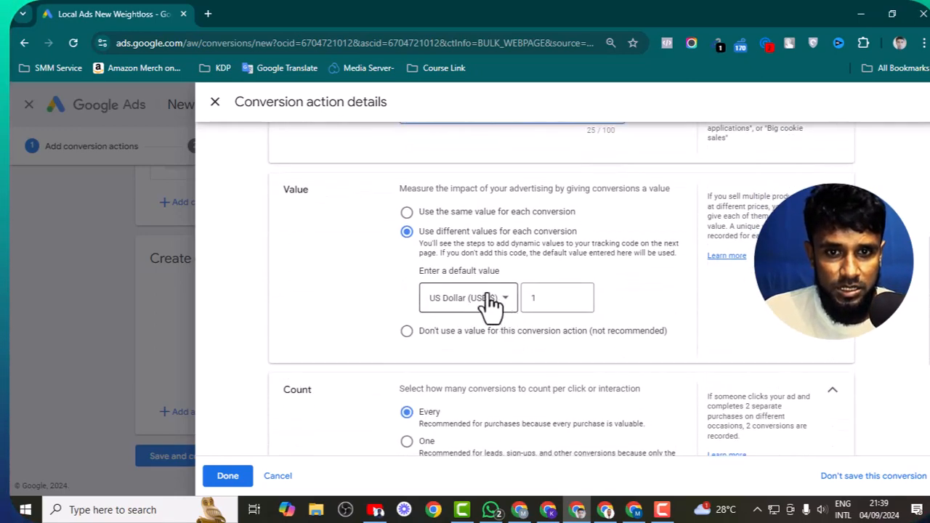
left_click(407, 213)
scroll(407, 247, "down", 3)
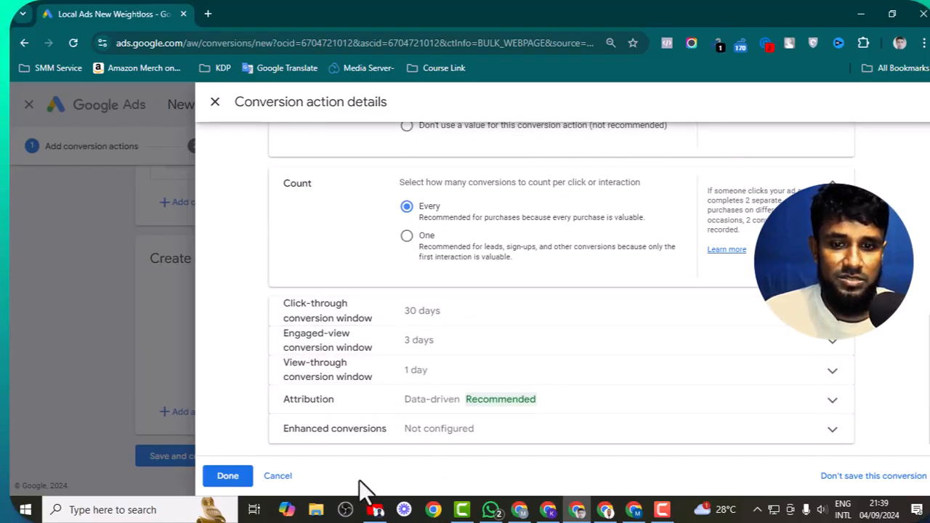
- Confirm the Lead Submission Tracking details and continue to Get instructions and finish
left_click(231, 480)
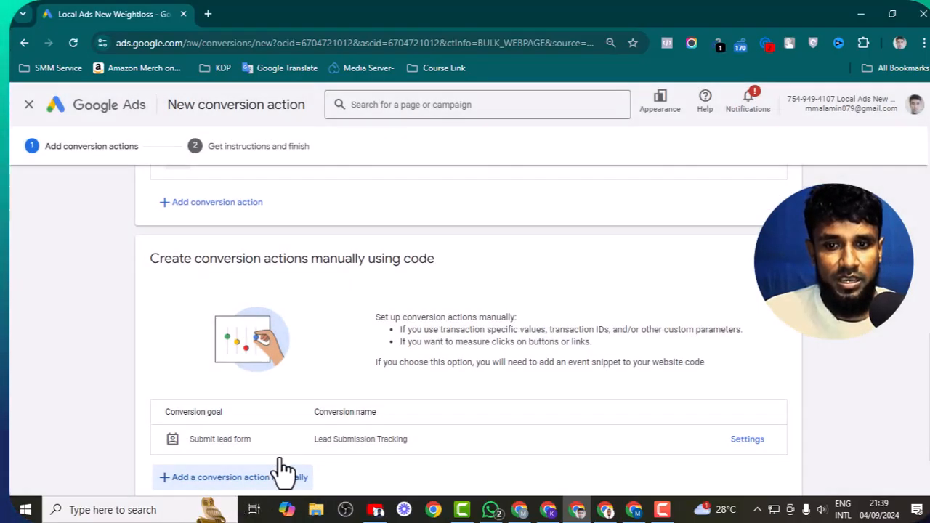
scroll(347, 294, "down", 1)
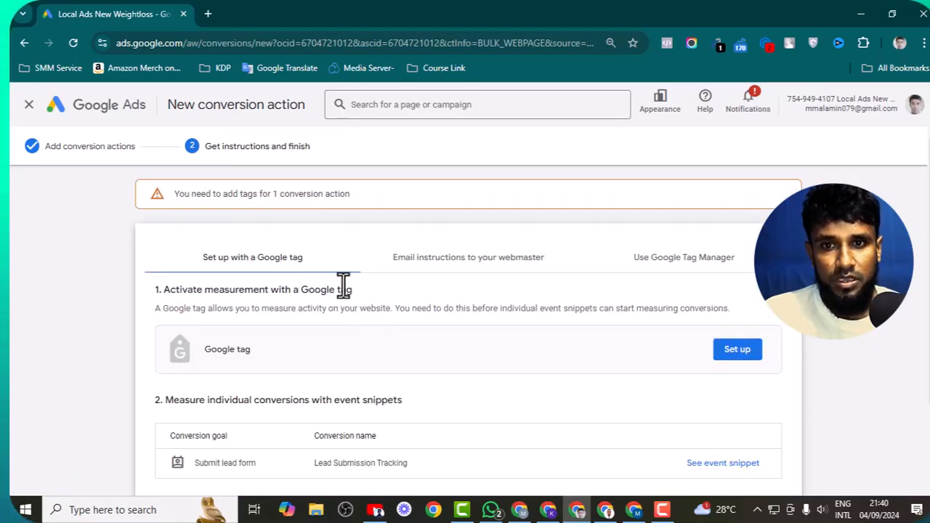
scroll(342, 284, "down", 2)
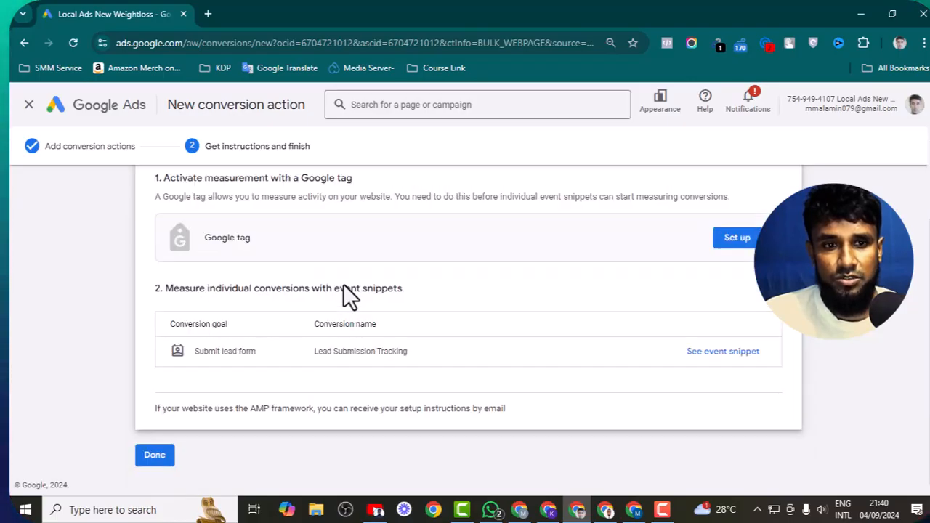
scroll(343, 283, "up", 2)
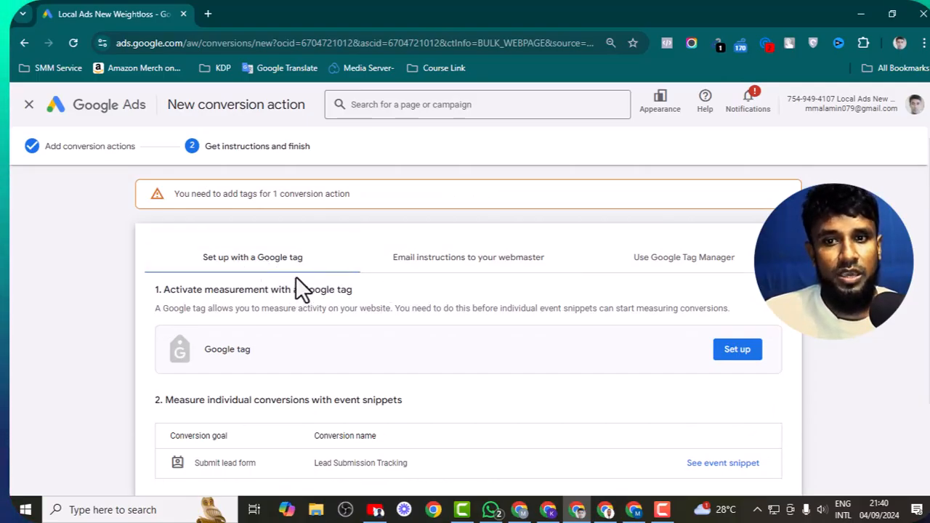
- Reveal the Use Google Tag Manager details, glancing at the Miro guide in between
left_click(642, 276)
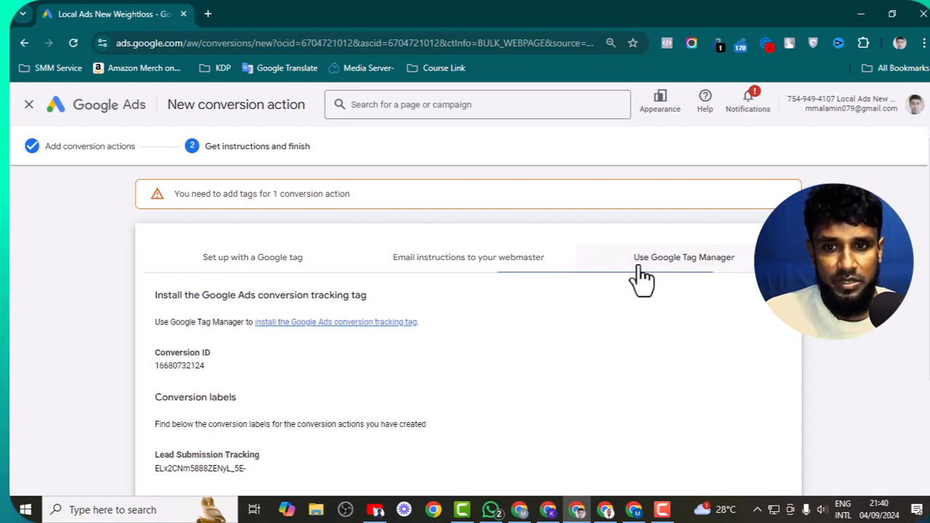
scroll(474, 276, "down", 2)
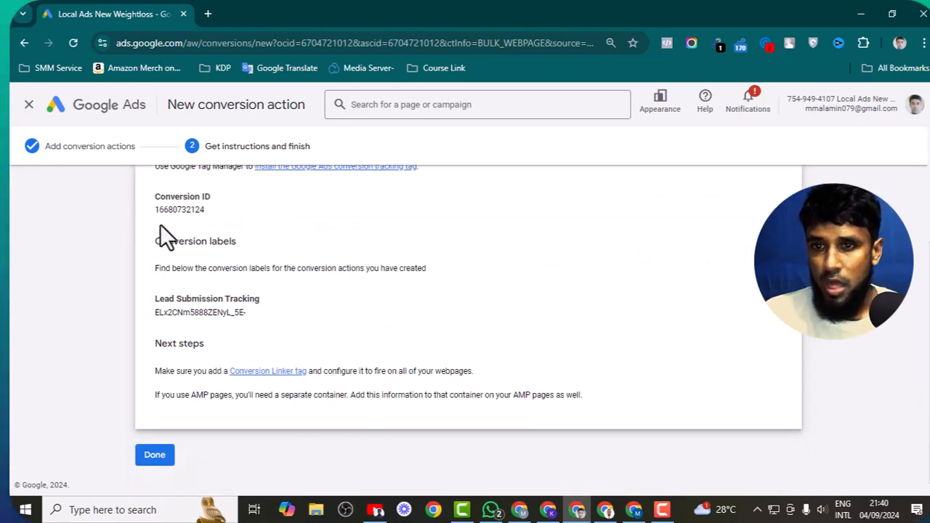
scroll(212, 246, "up", 1)
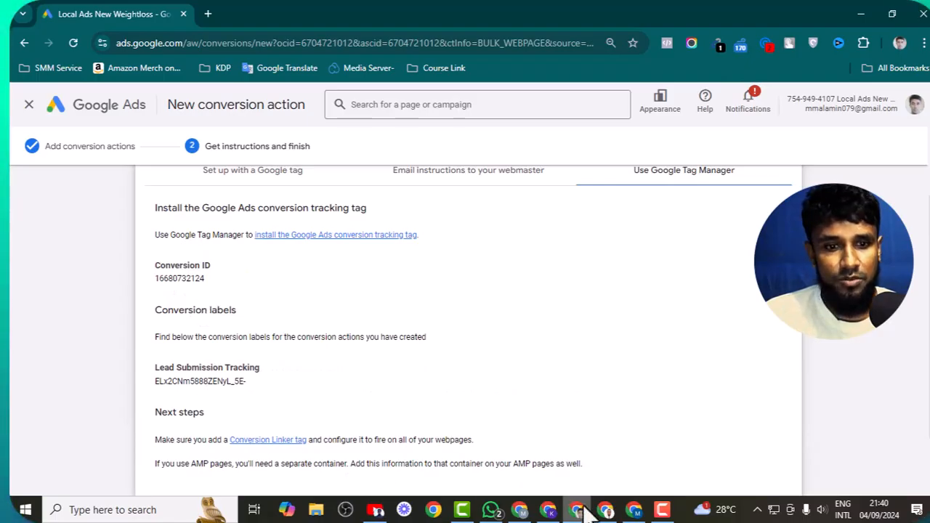
left_click(633, 510)
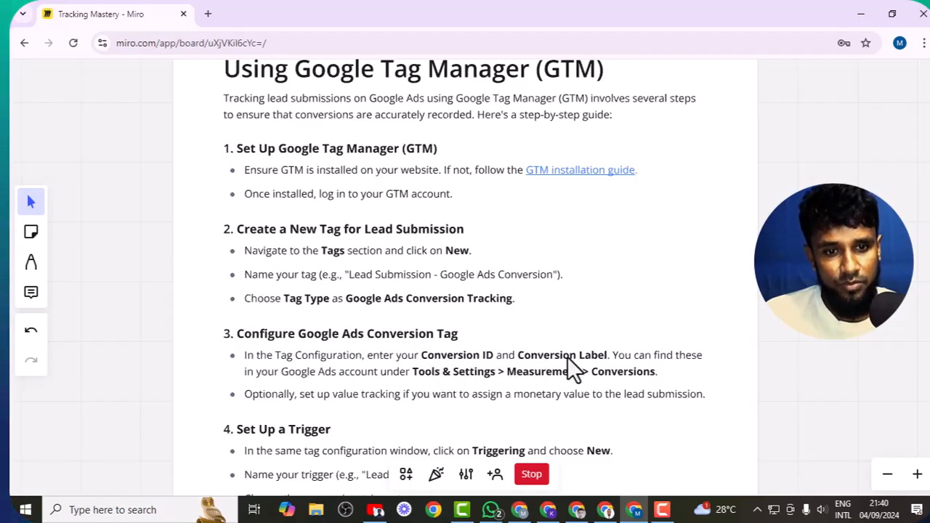
left_click(606, 511)
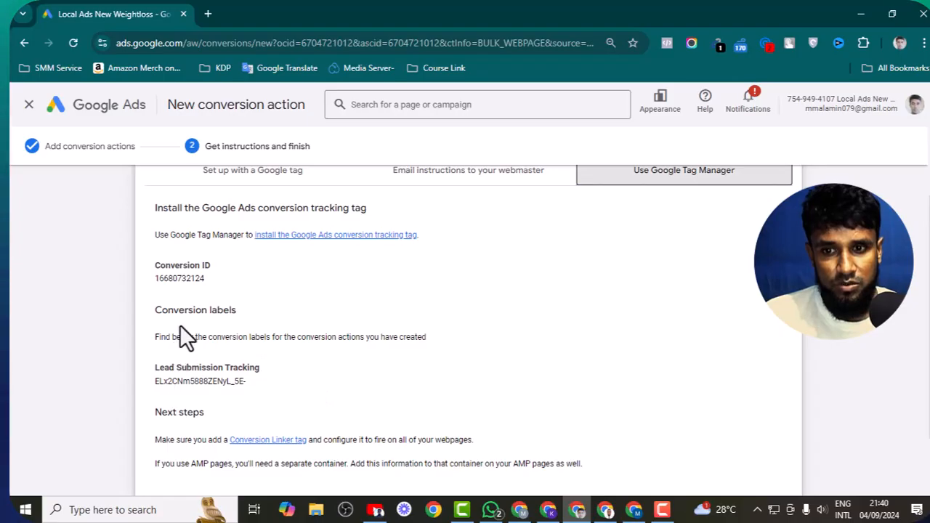
- Copy the Conversion ID and switch to the neweightloss.com window
double_click(180, 278)
right_click(181, 278)
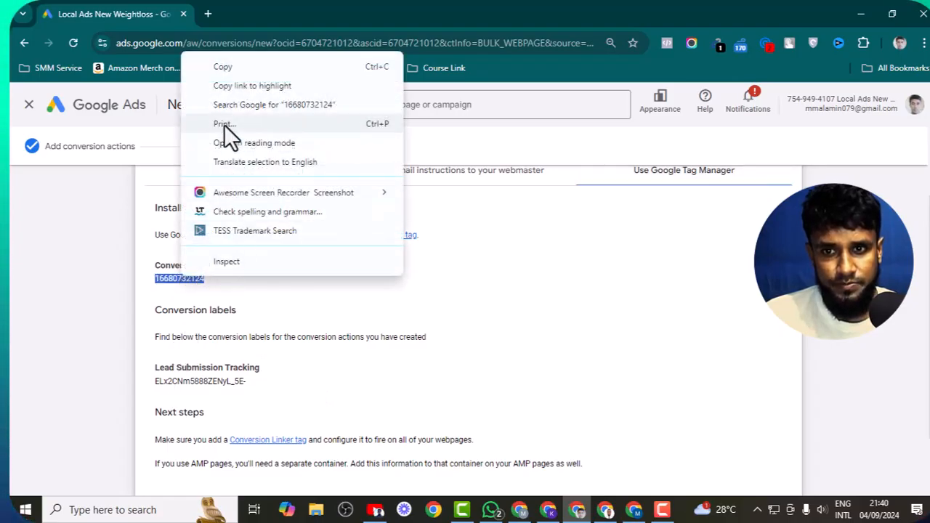
left_click(219, 62)
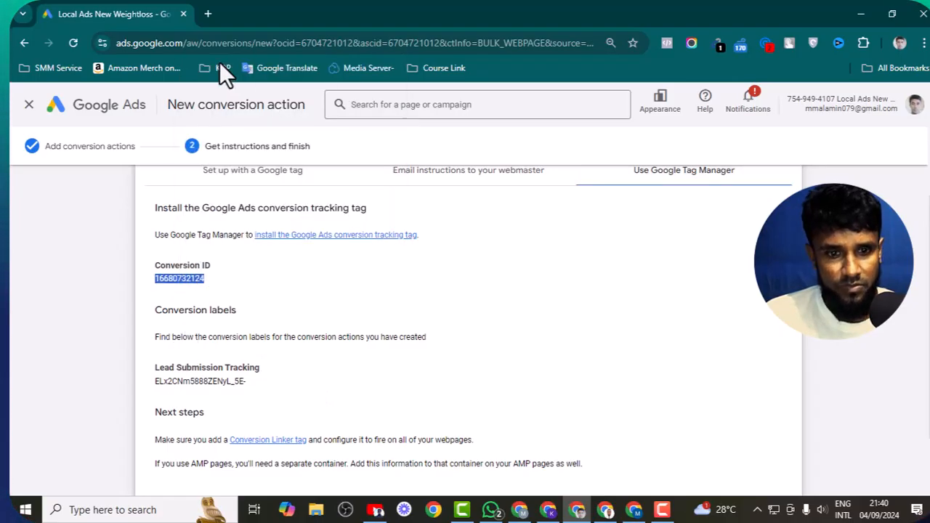
left_click(605, 510)
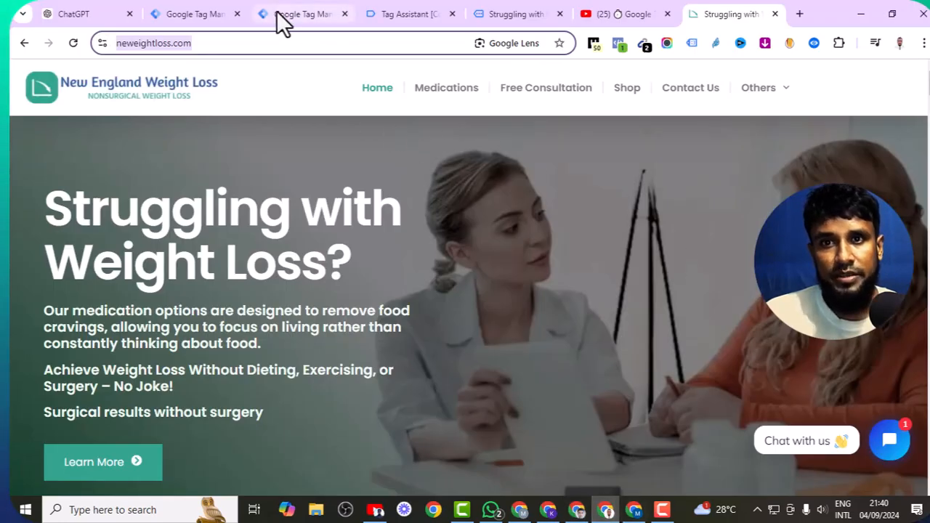
- Close the Tag Assistant and website debug tabs and start a new tag in Tags
left_click(458, 16)
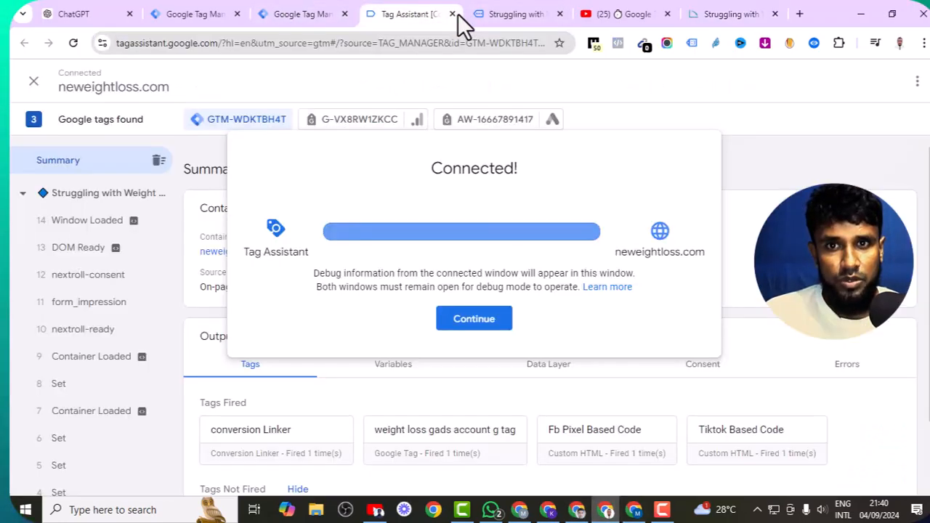
left_click(452, 14)
left_click(453, 14)
left_click(313, 16)
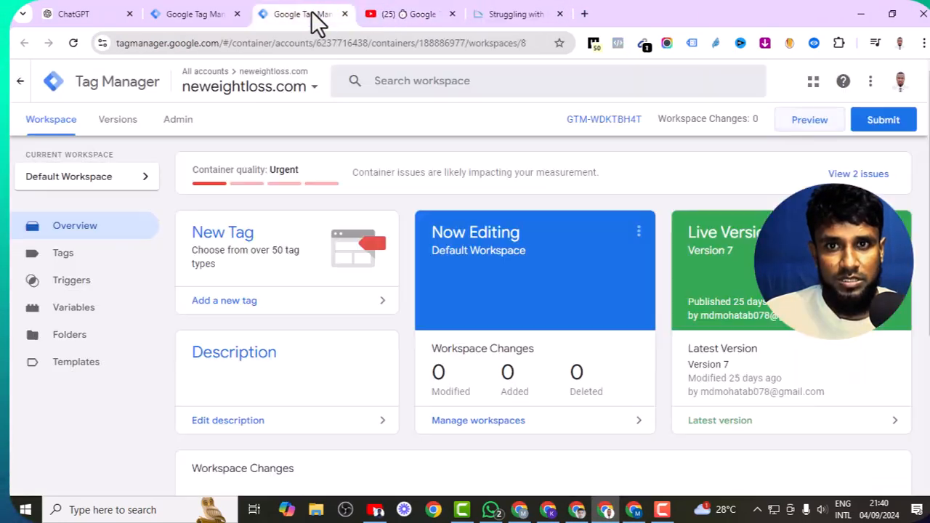
left_click(65, 256)
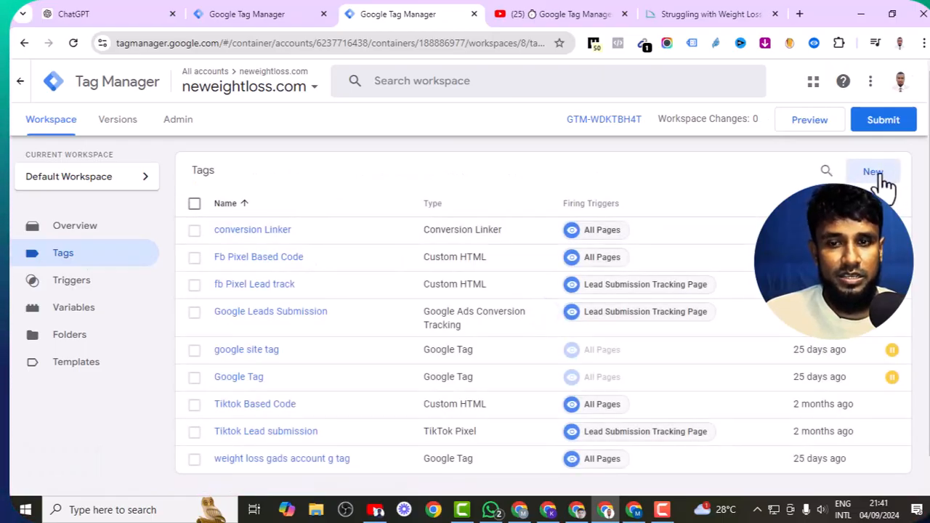
left_click(875, 173)
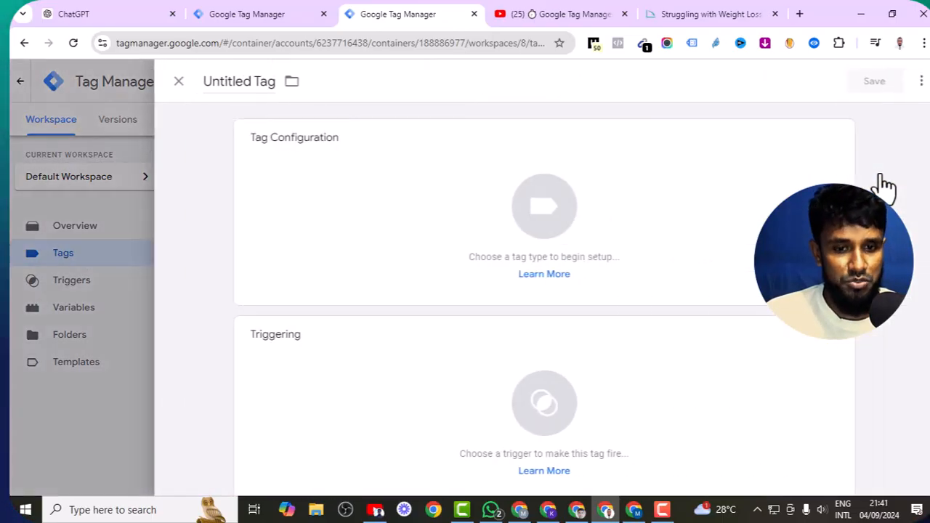
- Name the tag 'Lead Submission Tracking' and set its type to Google Ads Conversion Tracking
left_click(243, 91)
key("BackSpace")
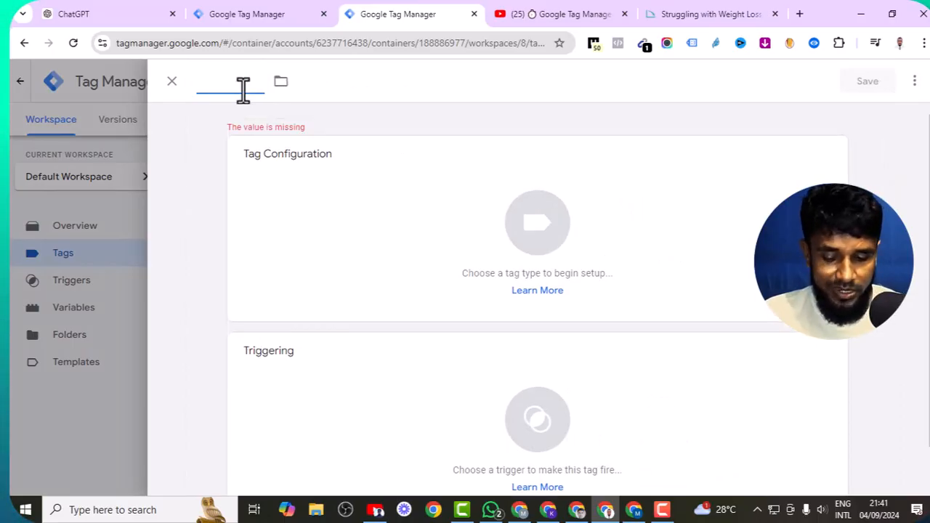
type("Lead Submission Trackin")
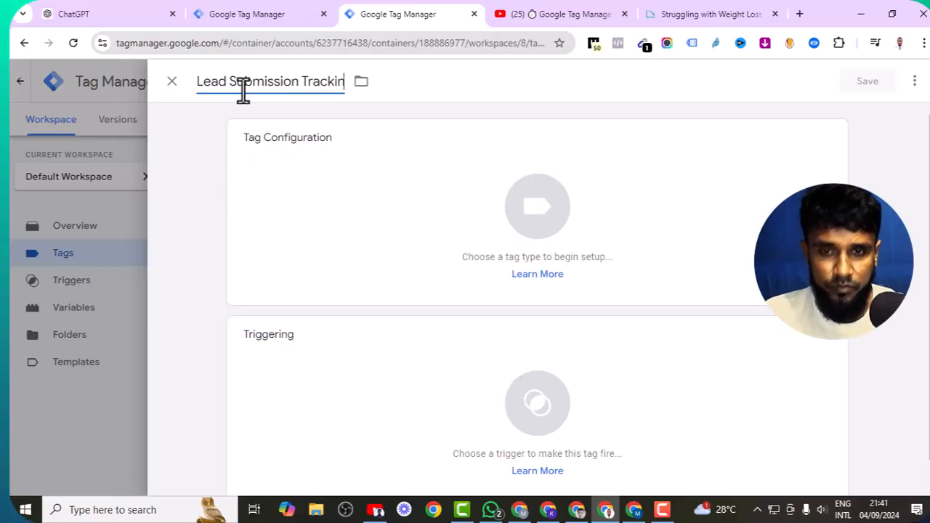
type("g")
left_click(342, 182)
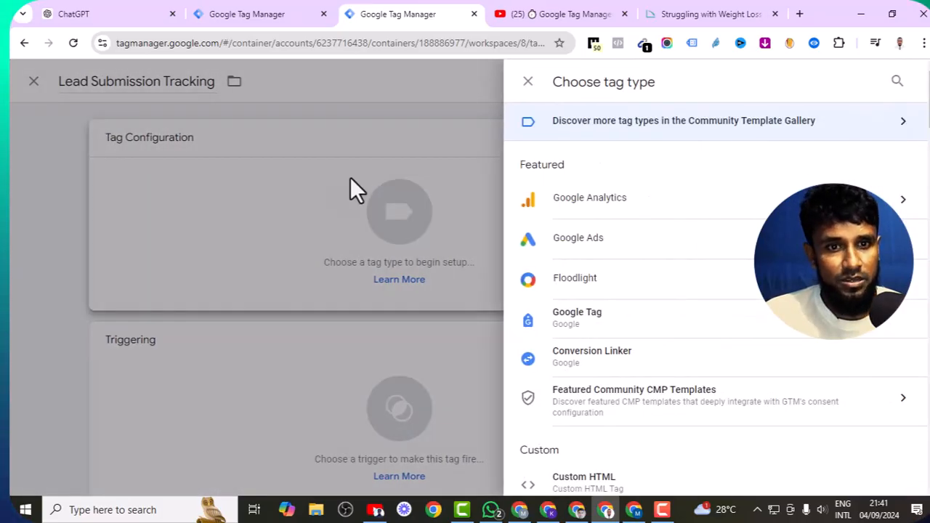
left_click(607, 237)
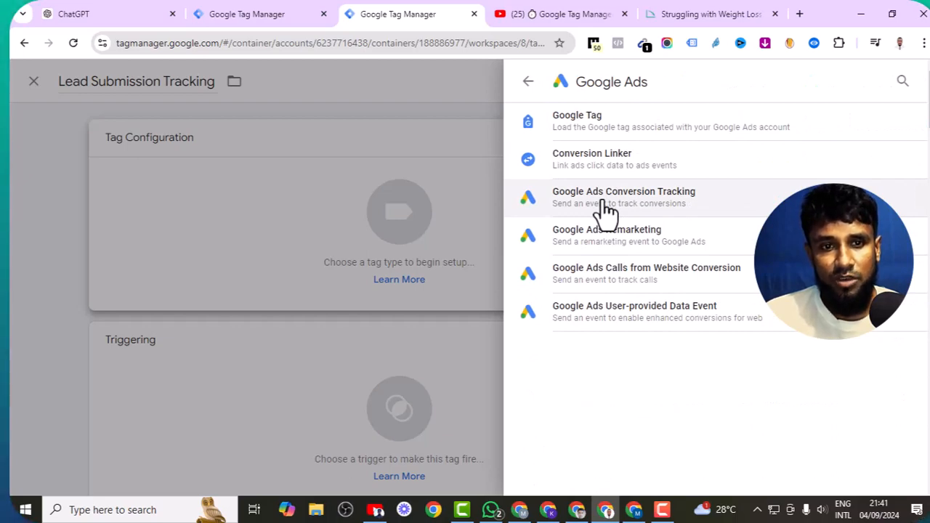
left_click(606, 211)
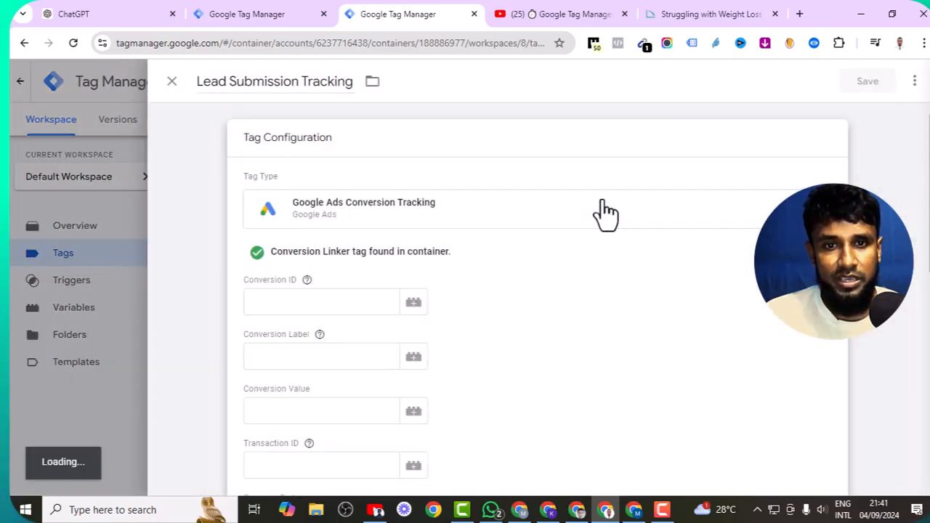
- Paste the copied Google Ads conversion ID into the Conversion ID field
right_click(318, 299)
left_click(287, 284)
left_click(287, 285)
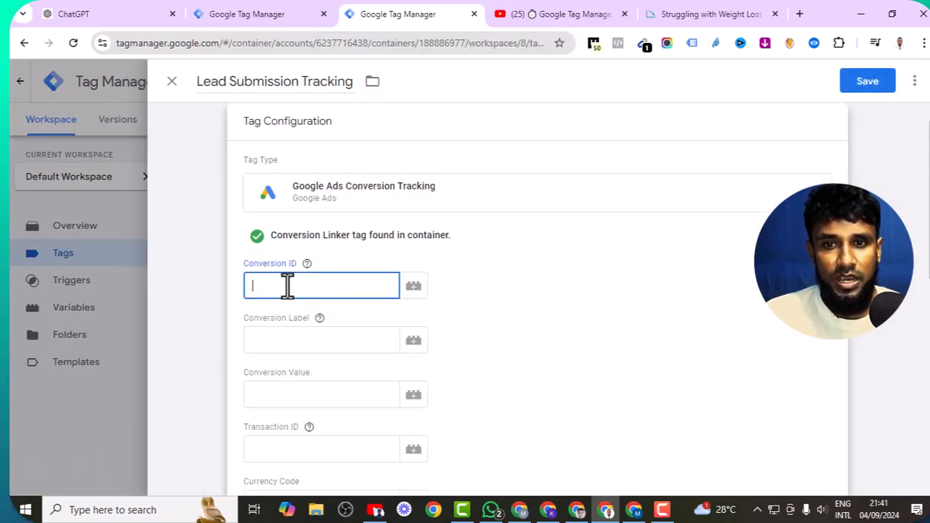
right_click(288, 284)
left_click(327, 172)
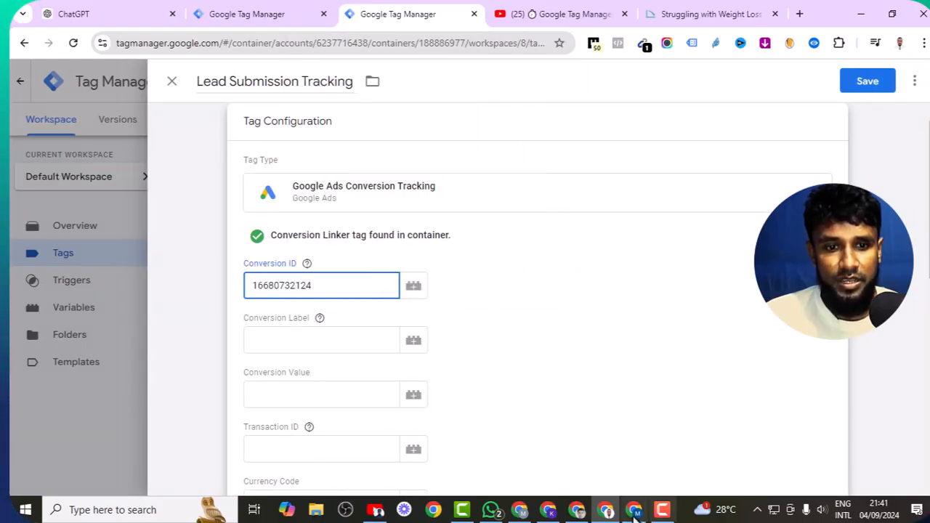
- Copy the Lead Submission Tracking conversion label from Google Ads into the Conversion Label field
left_click(584, 514)
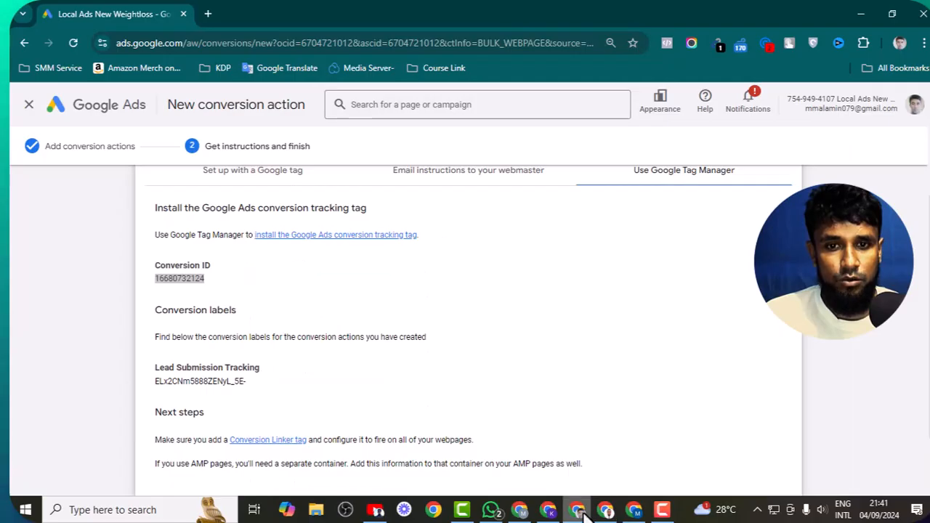
triple_click(199, 385)
right_click(197, 388)
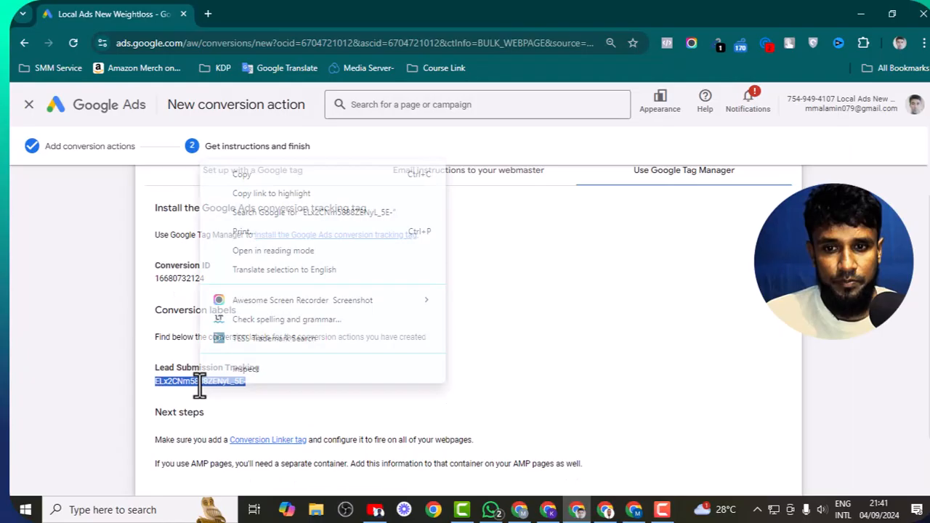
left_click(263, 173)
left_click(605, 509)
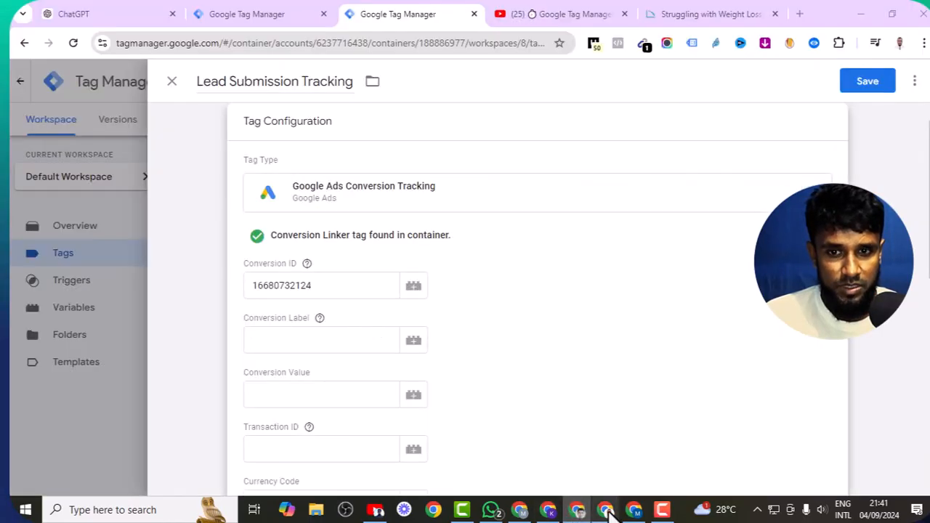
left_click(337, 344)
right_click(331, 345)
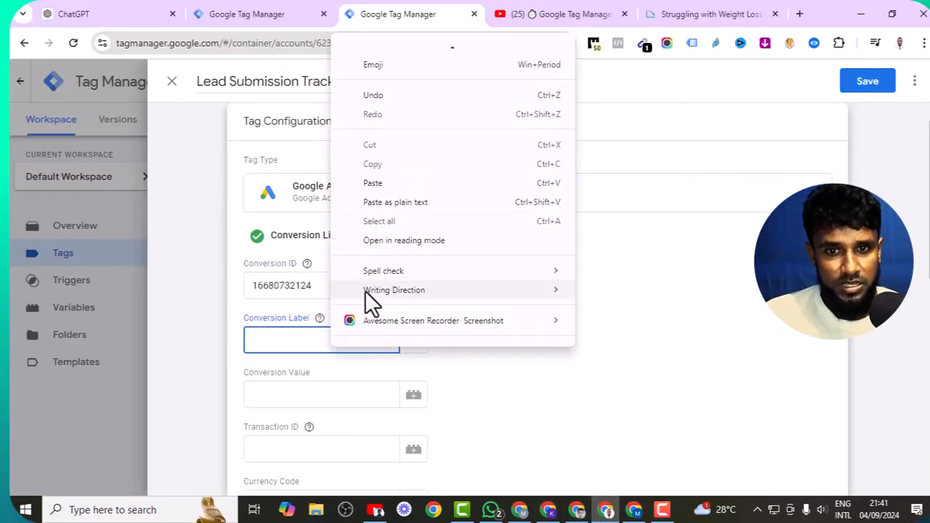
left_click(380, 187)
- Save the tag without adding a trigger
scroll(414, 321, "down", 10)
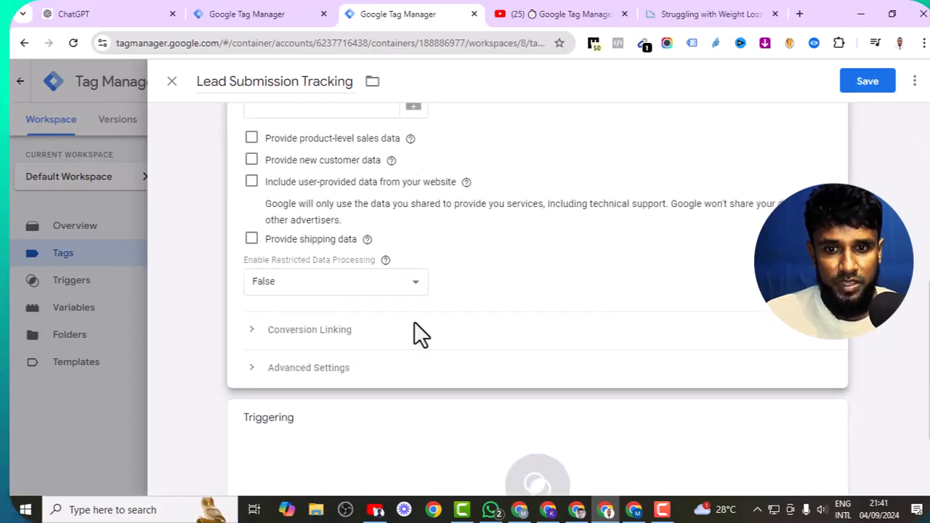
scroll(415, 327, "up", 8)
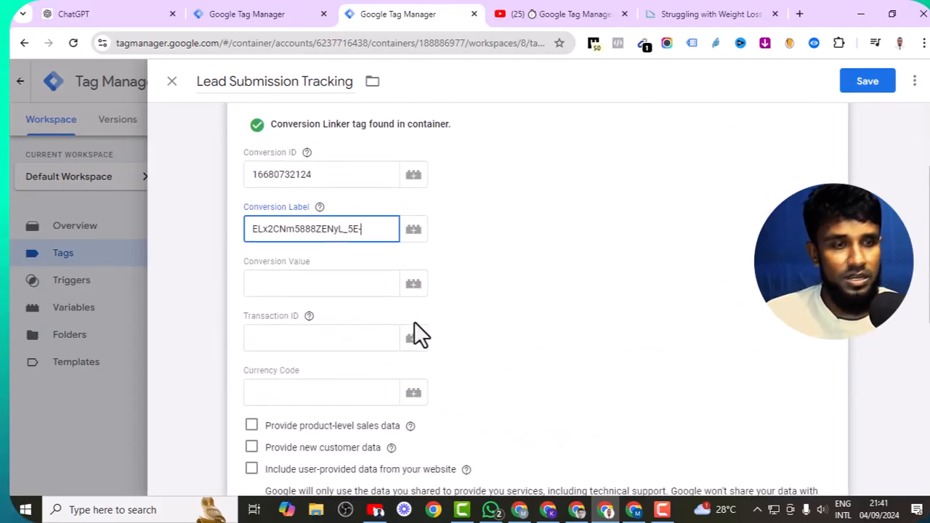
left_click(866, 83)
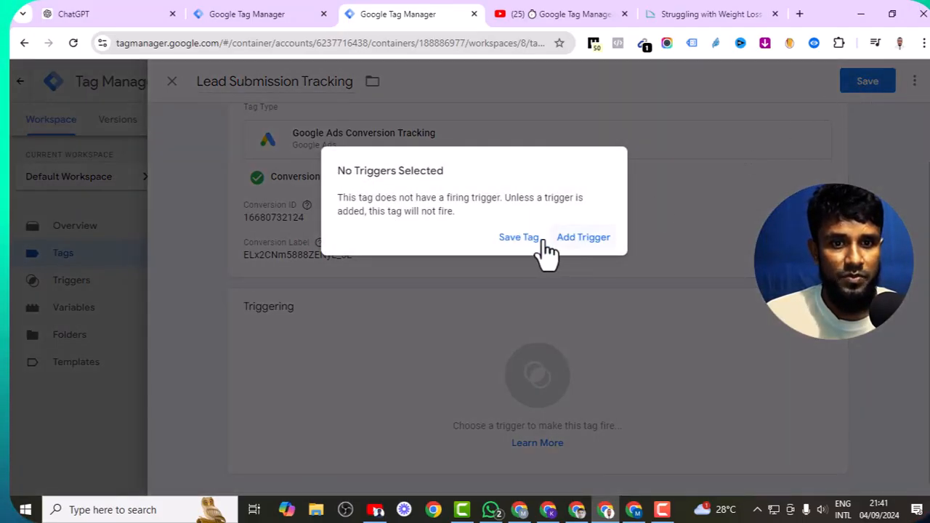
left_click(508, 239)
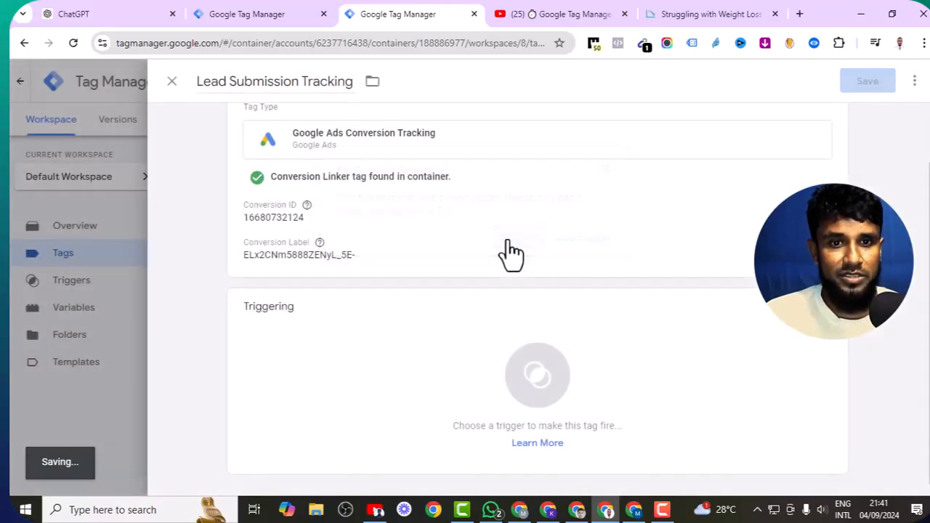
- Review section 4, Set Up a Trigger, in the Miro Tracking Mastery guide, then return to Tag Manager
left_click(634, 509)
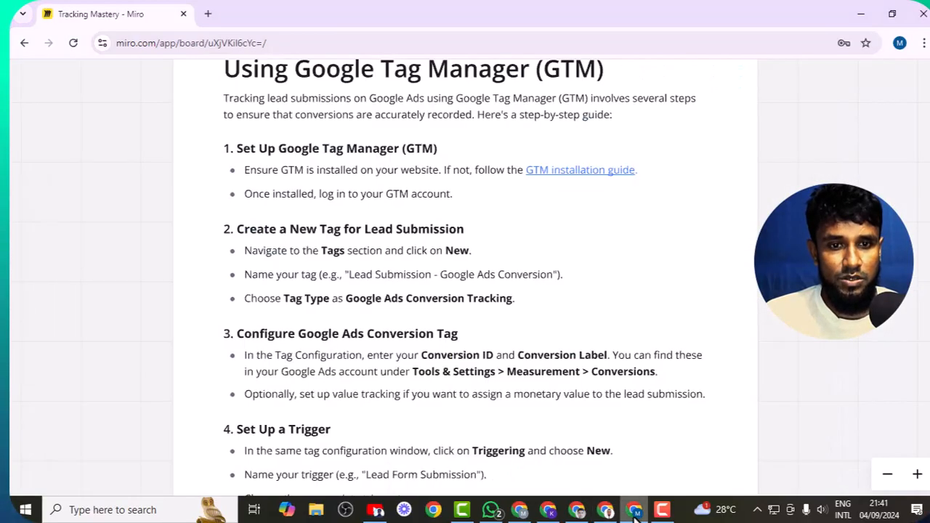
left_click_drag(644, 283, 658, 135)
left_click_drag(602, 350, 586, 282)
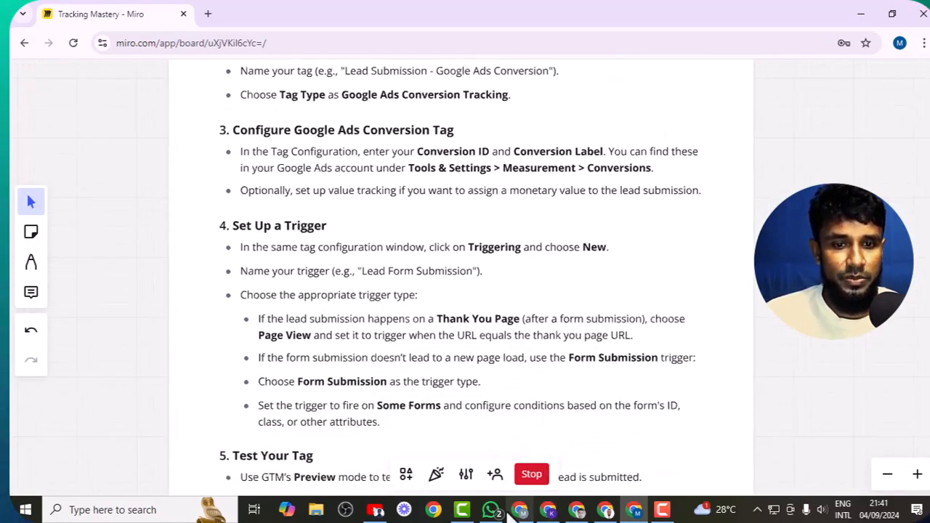
left_click(605, 509)
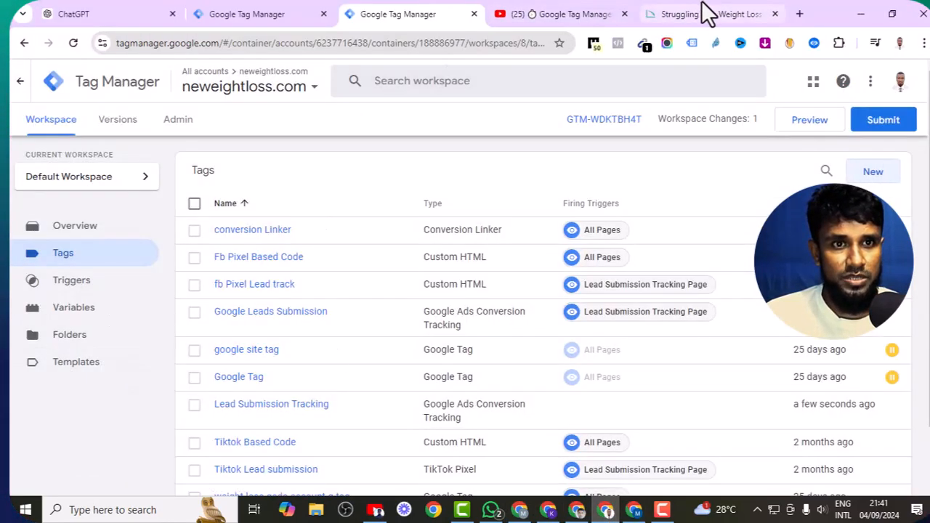
- Glance at the weight-loss website, then launch Preview mode from the Tag Manager workspace
left_click(728, 8)
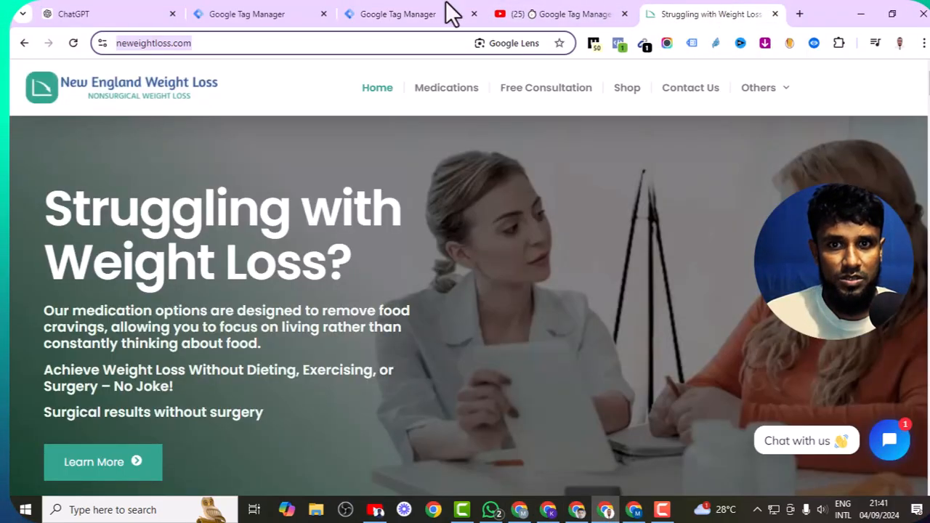
left_click(433, 16)
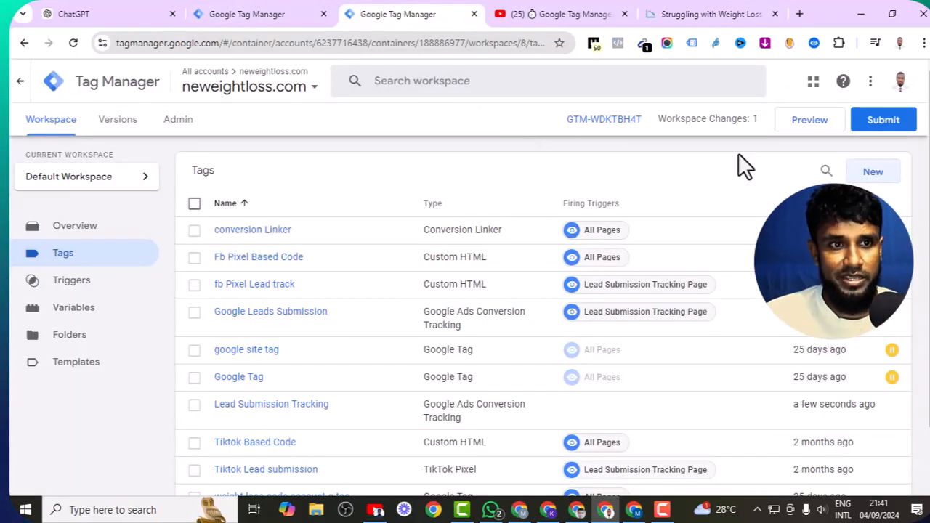
left_click(811, 120)
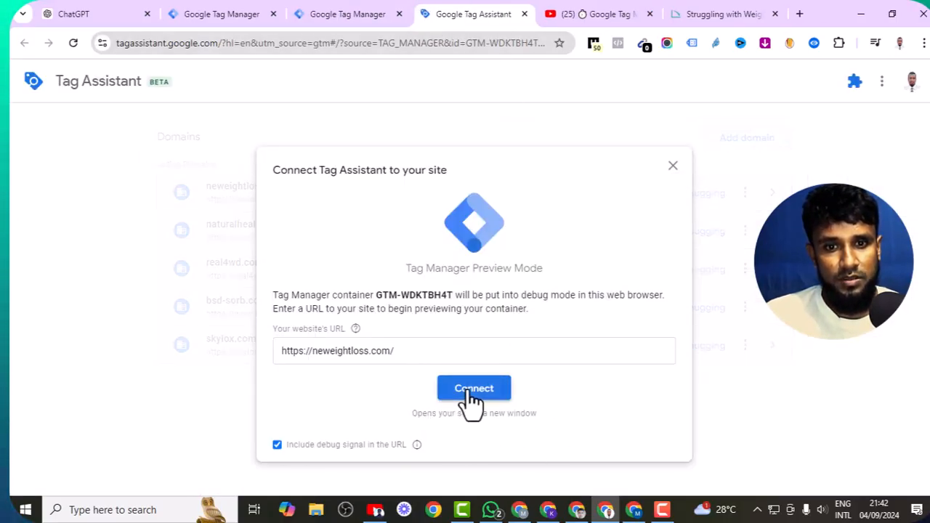
left_click(470, 391)
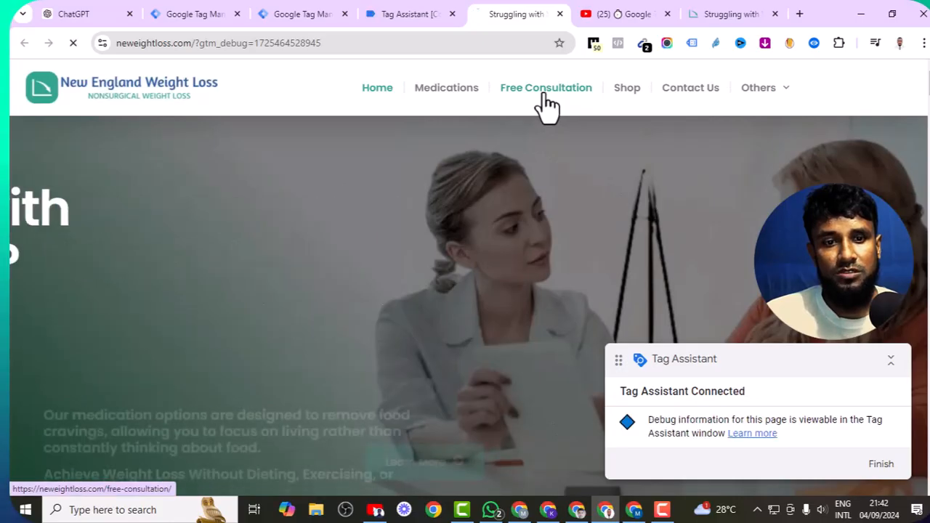
- Open the Free Consultation page and scroll to the consultation form
left_click(543, 95)
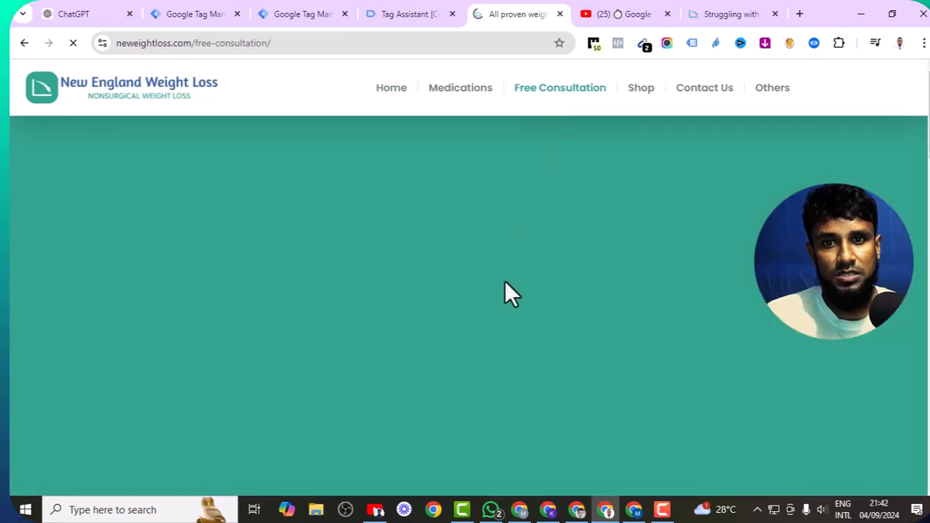
scroll(503, 282, "down", 9)
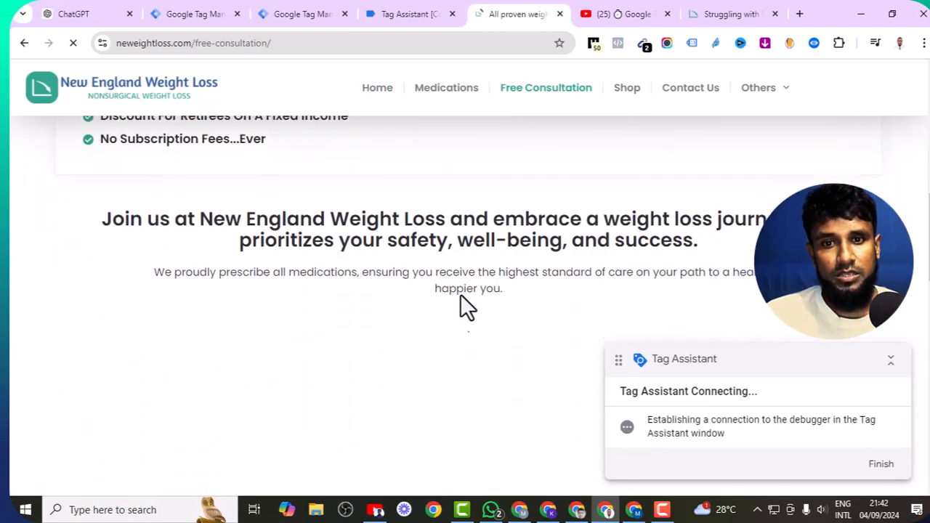
scroll(460, 295, "down", 12)
scroll(459, 295, "up", 9)
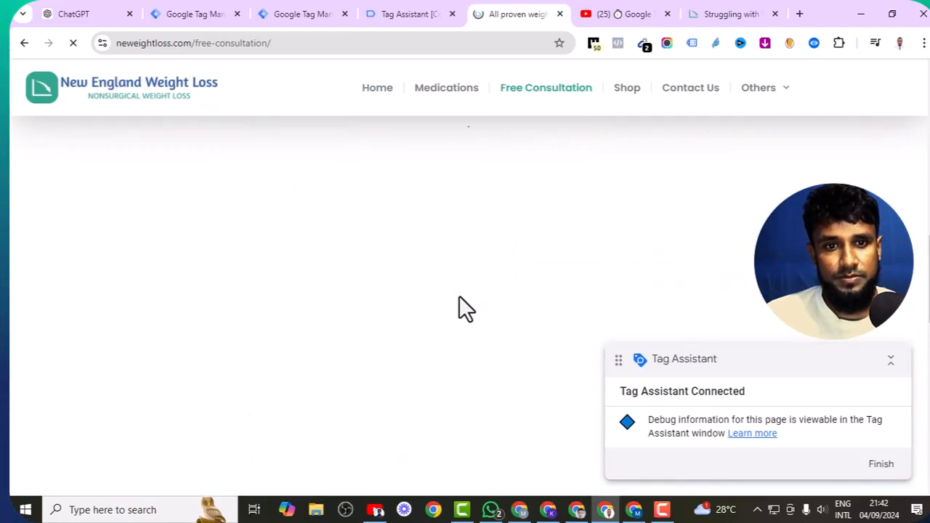
scroll(459, 295, "up", 10)
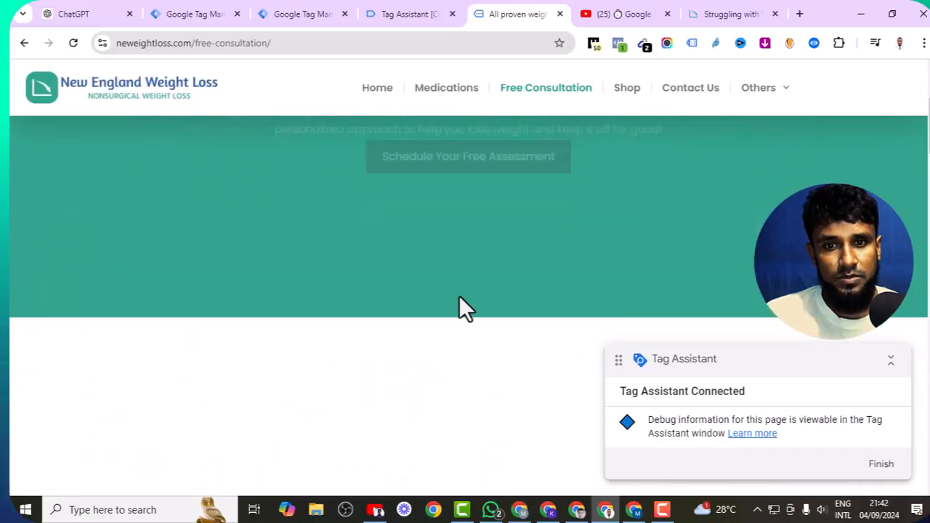
scroll(458, 295, "down", 10)
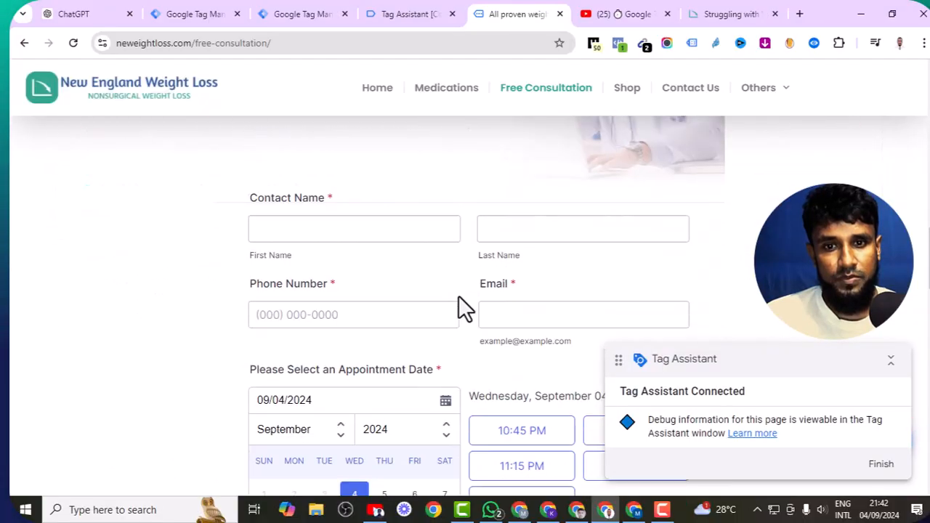
- Enter test contact details: a first name, phone number and e-mail address
left_click(366, 266)
left_click(317, 188)
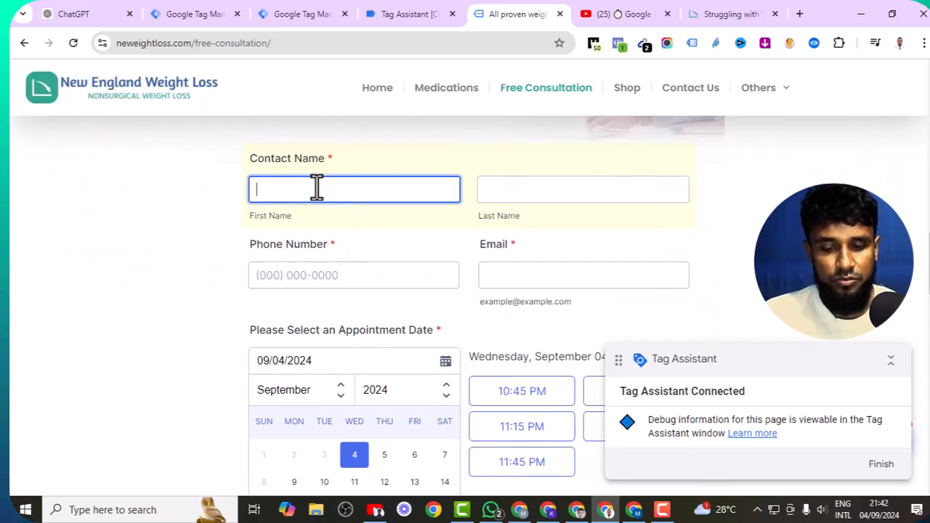
type("hdghsfh")
left_click(534, 193)
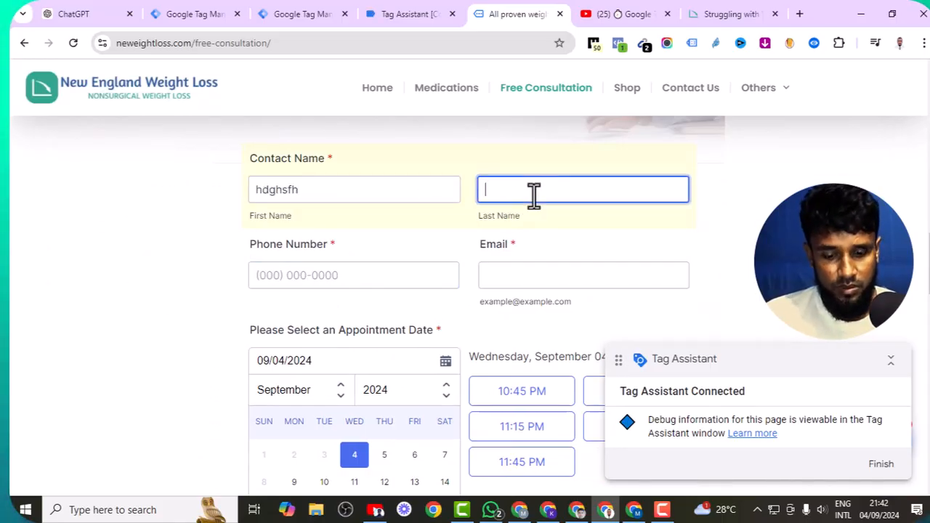
left_click(399, 285)
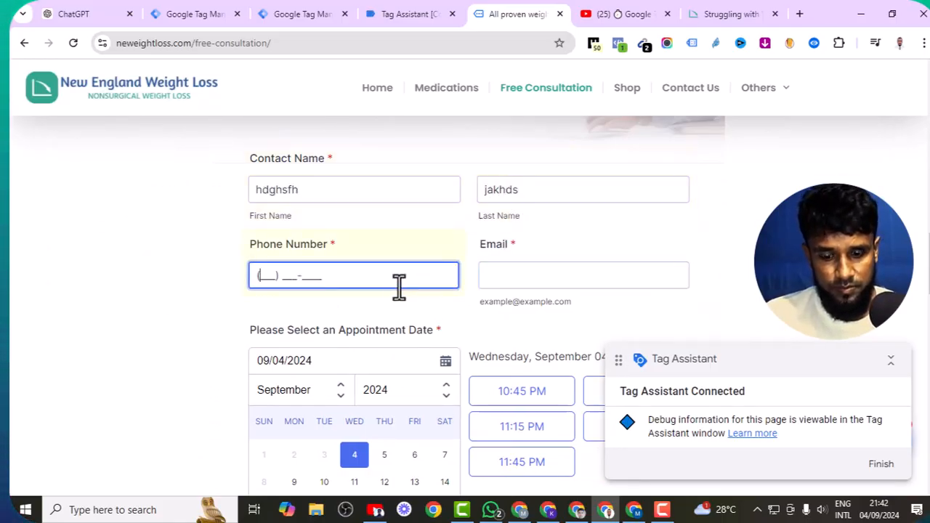
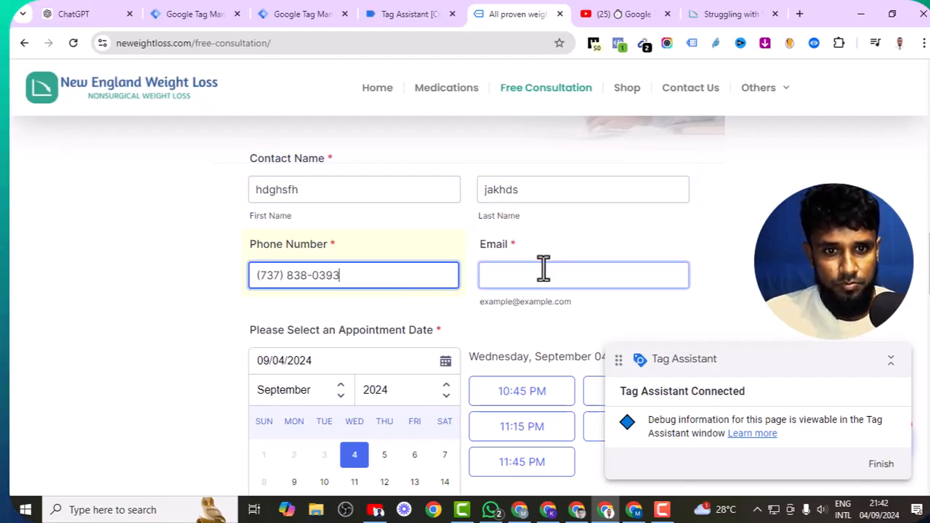
left_click(543, 272)
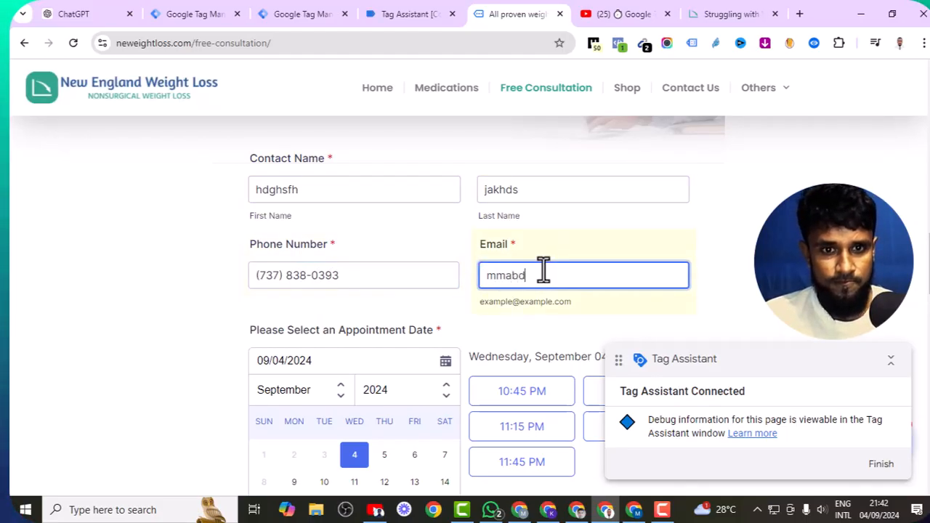
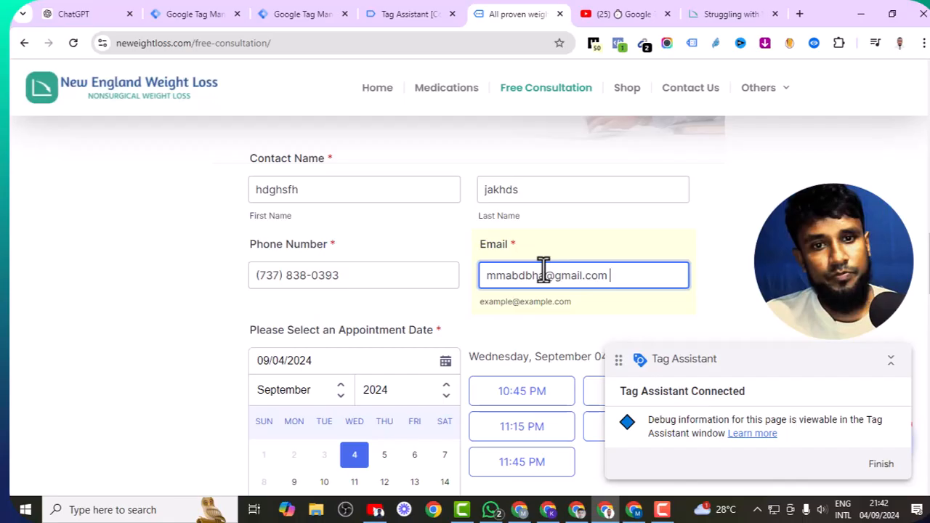
- Pick the 10:45 PM slot and Tirzepatide, add a referral answer and the note 'Lead submission tracking'
scroll(531, 274, "down", 2)
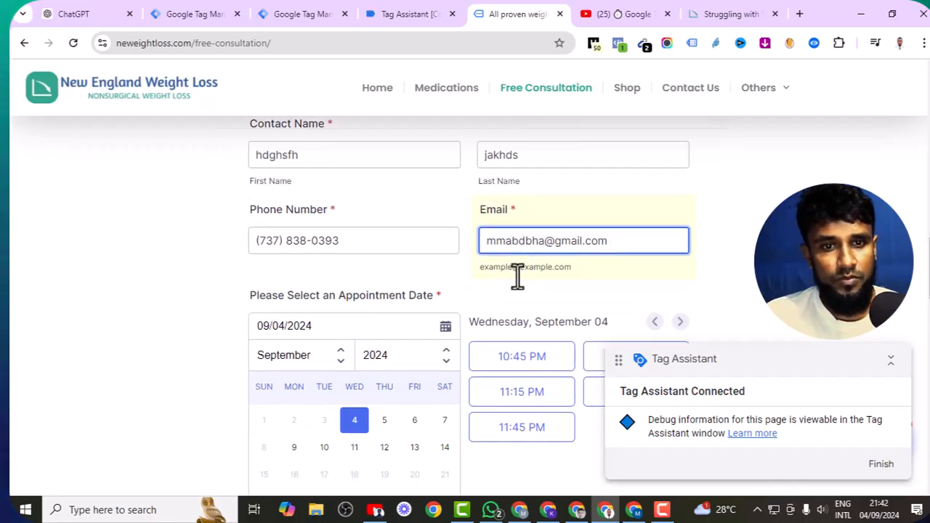
left_click(511, 261)
scroll(465, 303, "down", 5)
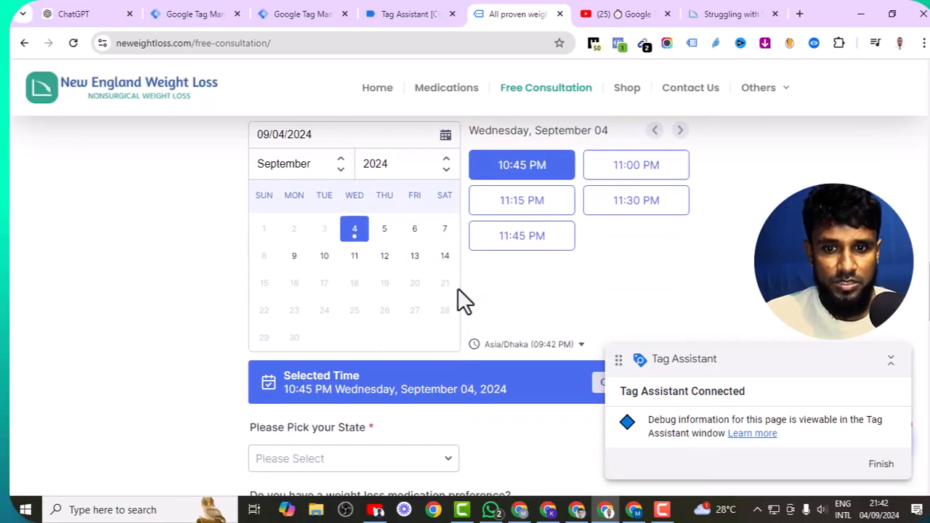
left_click(254, 292)
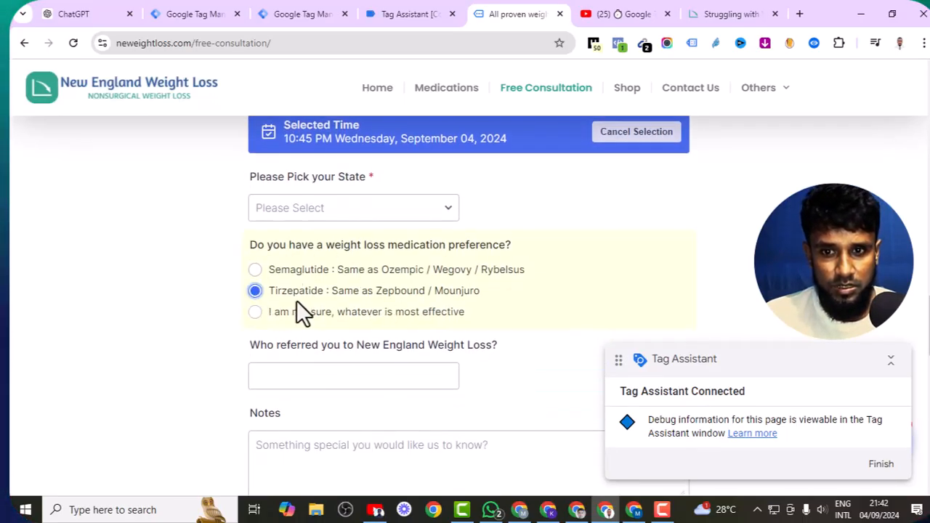
scroll(299, 309, "down", 1)
left_click(303, 303)
type("jhdasjhfcjsd")
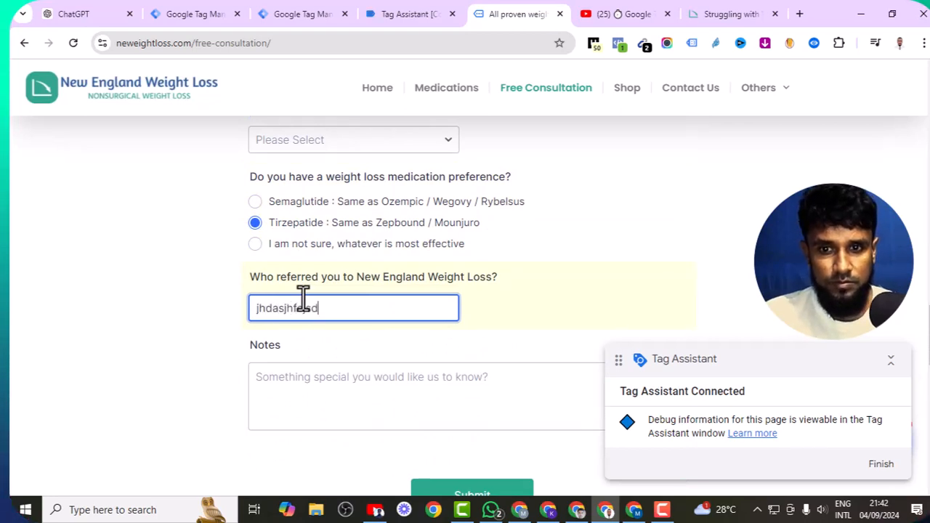
left_click(320, 377)
type("Lead submission tracking")
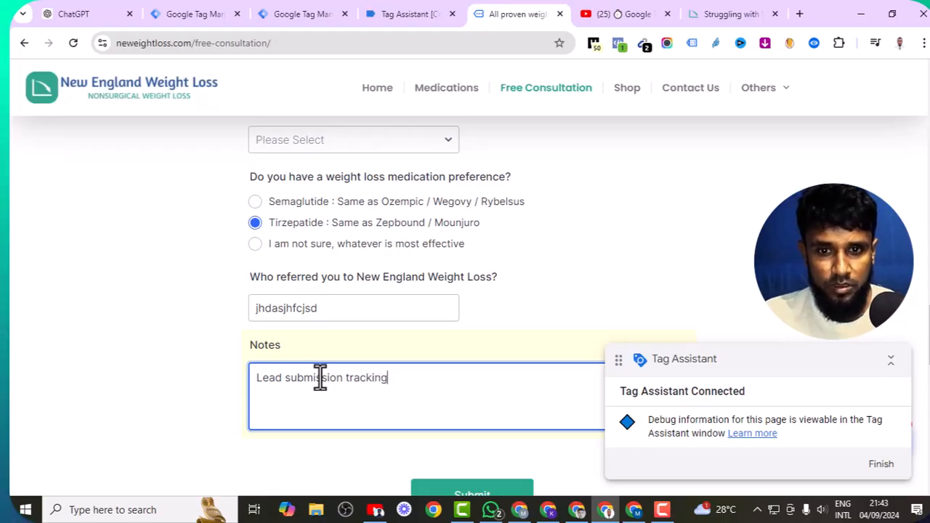
scroll(436, 407, "down", 1)
- Submit the form, choosing the required State and resubmitting to reach Submission Successful
left_click(469, 428)
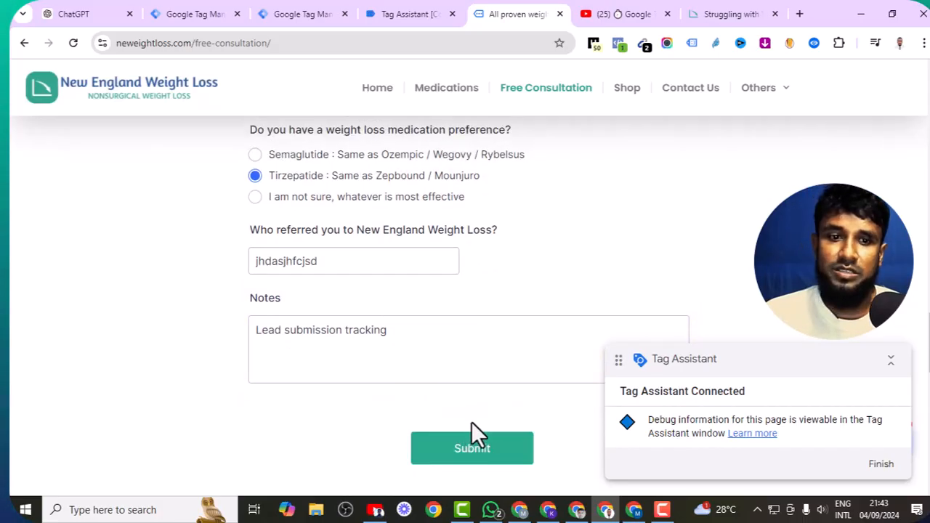
left_click(324, 257)
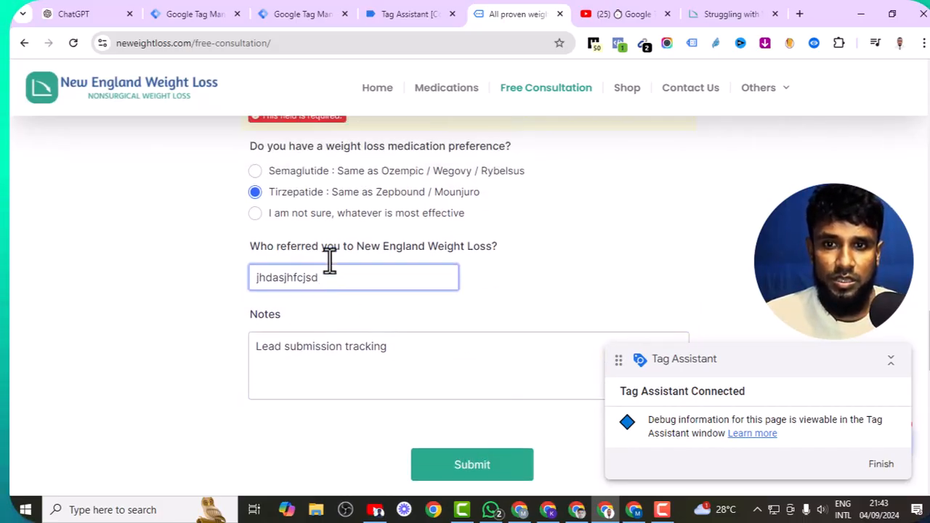
scroll(328, 258, "up", 3)
left_click(321, 339)
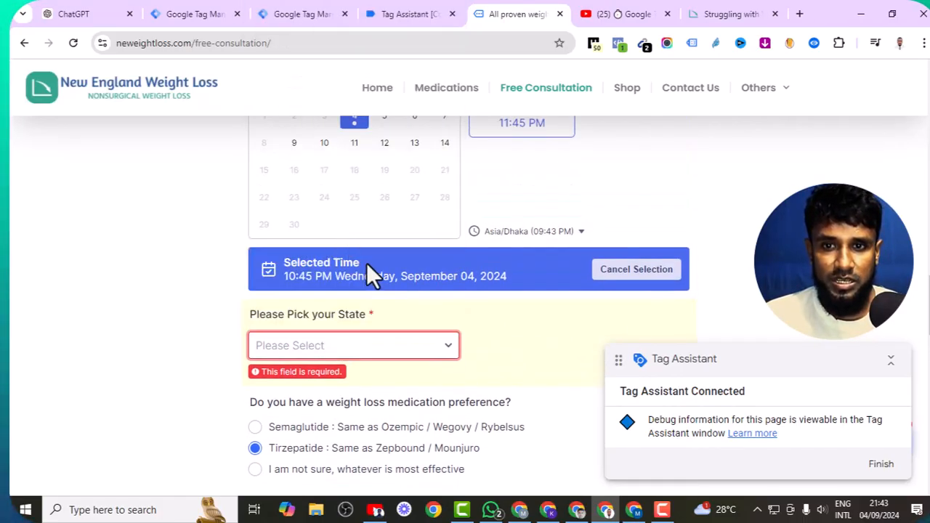
scroll(393, 320, "down", 5)
left_click(470, 367)
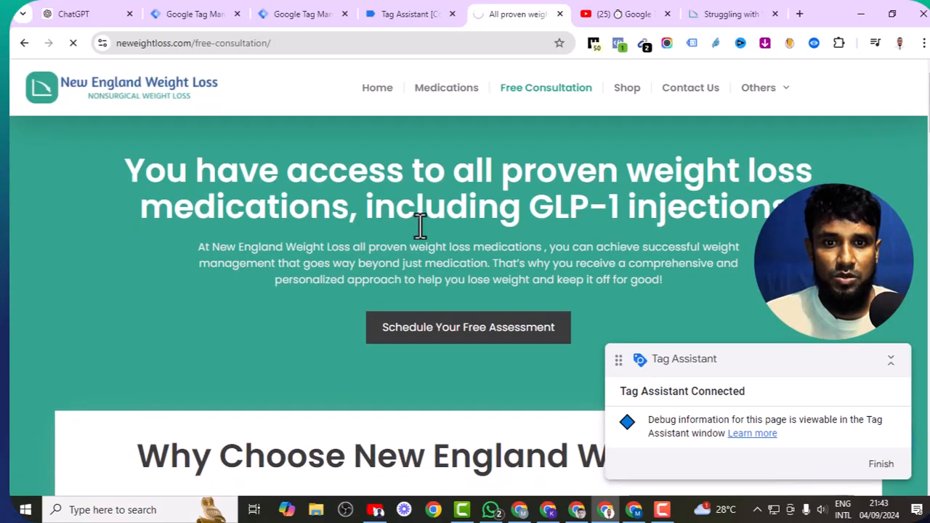
scroll(420, 226, "down", 8)
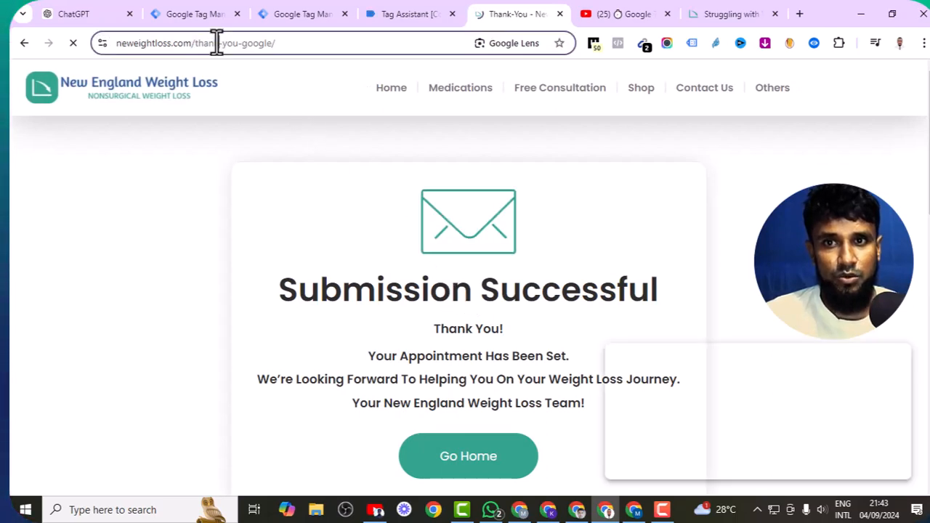
- Copy the thank-you-google path from the address bar and go back to Tag Manager
left_click(216, 41)
left_click(232, 43)
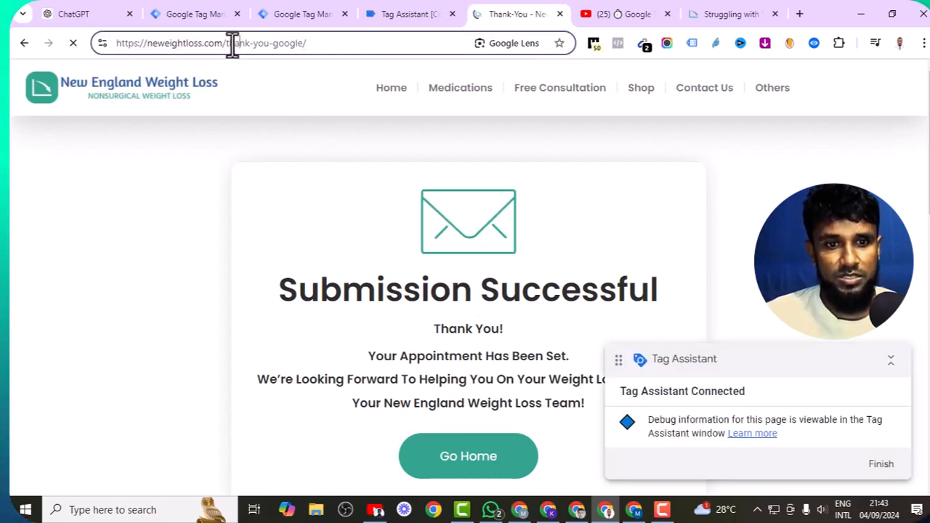
left_click_drag(287, 43, 300, 43)
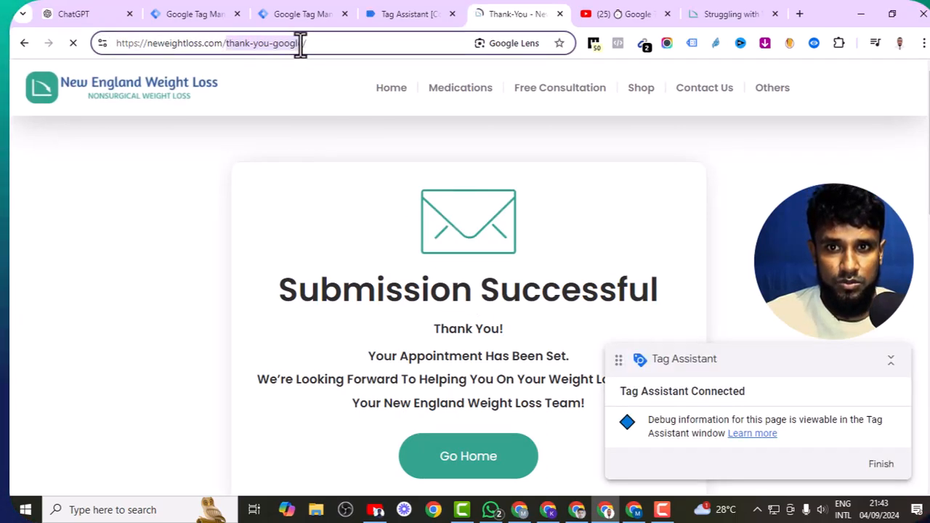
right_click(279, 41)
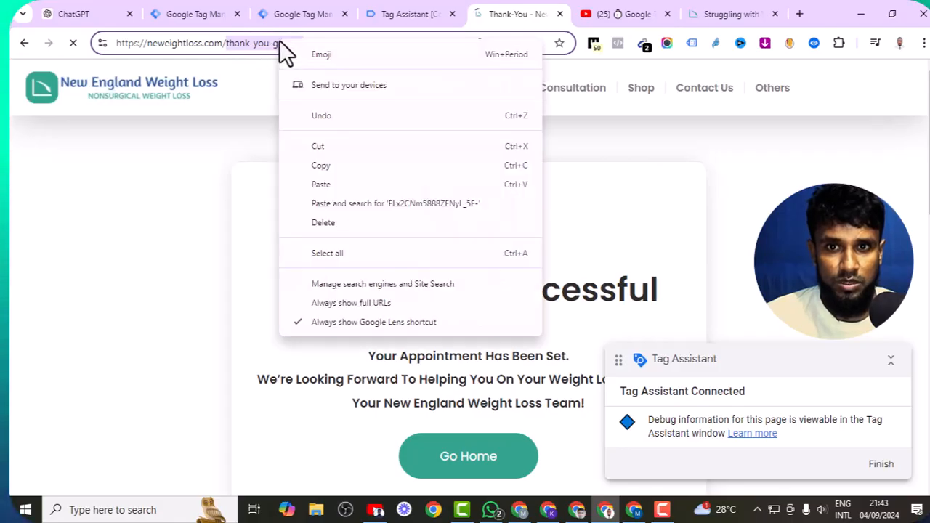
left_click(334, 165)
left_click(326, 12)
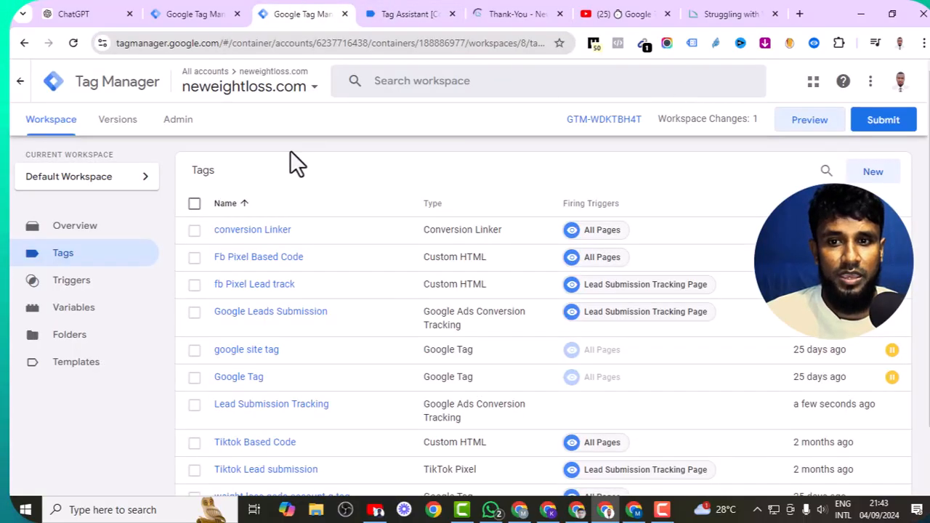
- Start a new trigger named 'Lead submission Trigger'
left_click(102, 283)
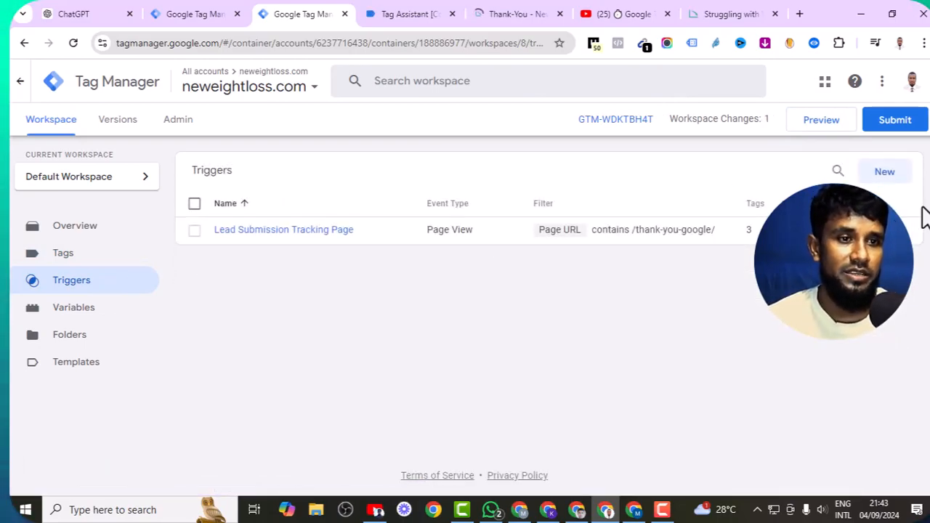
left_click(884, 174)
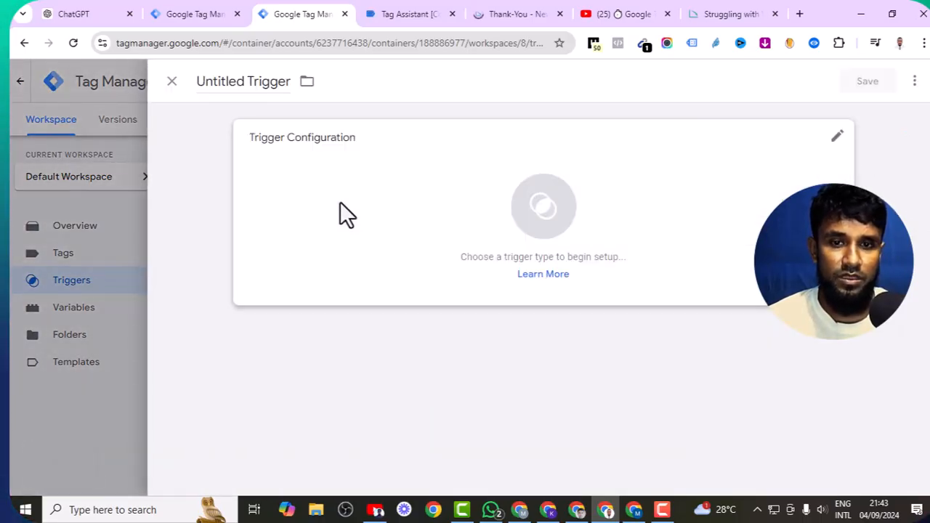
left_click(270, 80)
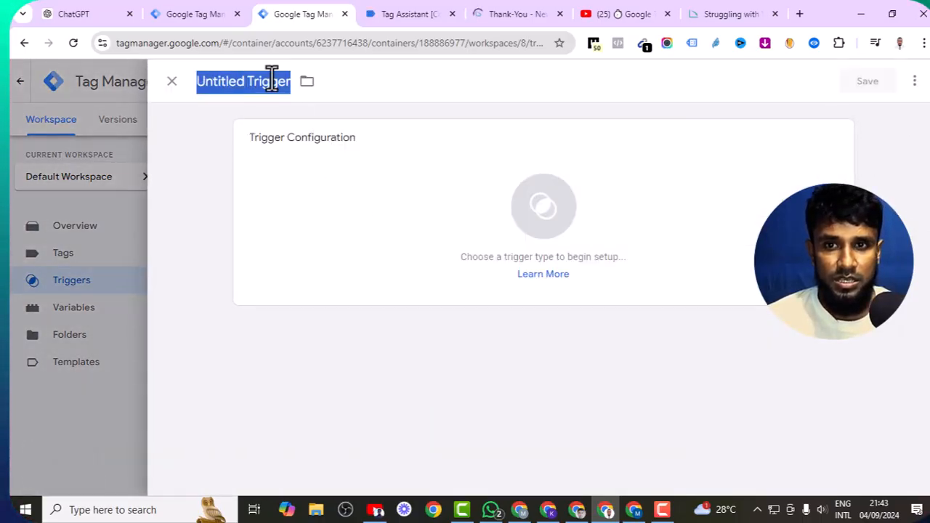
key("BackSpace")
type("Lead ")
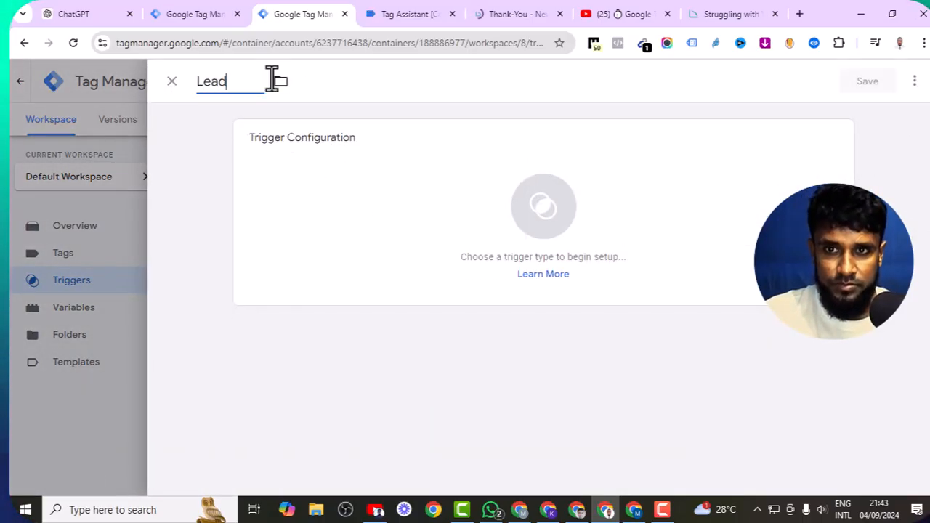
type("subm")
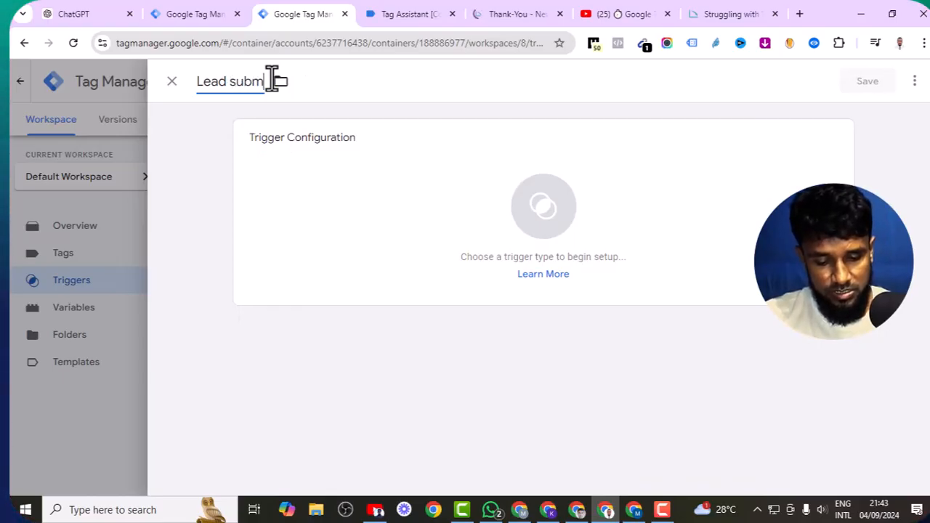
type("ission")
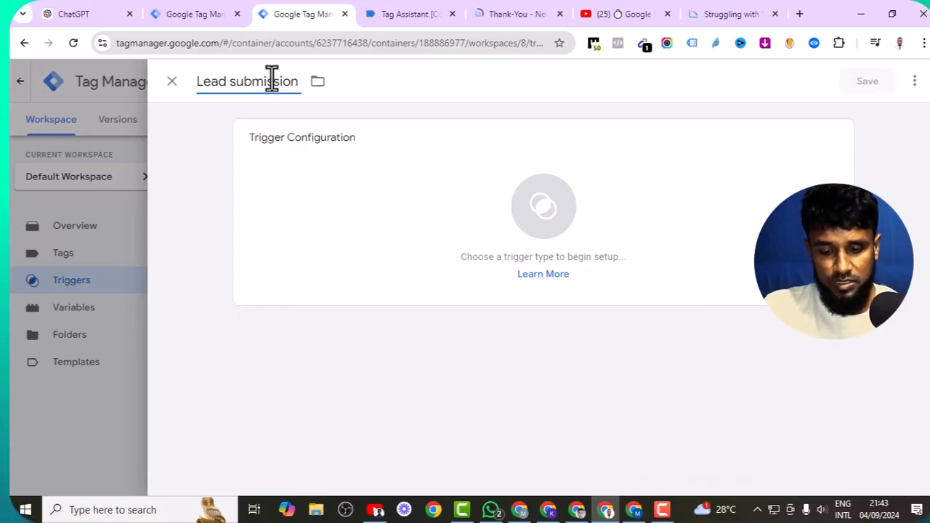
type(" Tra")
key("BackSpace")
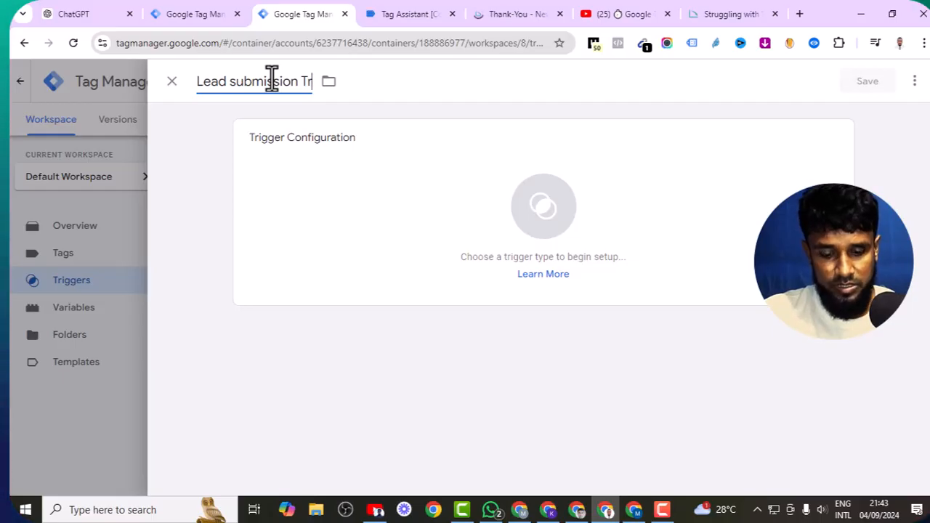
type("igger")
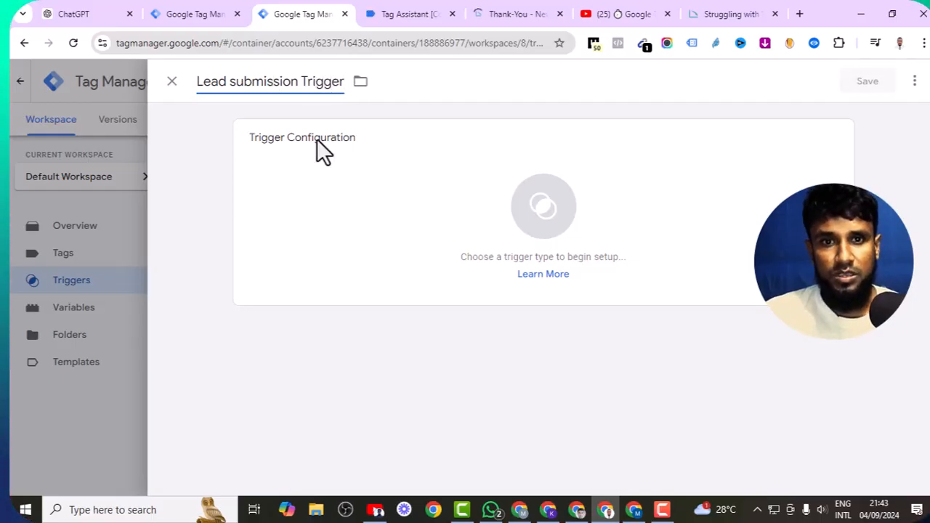
- Make it a Page View trigger firing when Page URL contains thank-you-google, and save it
left_click(388, 258)
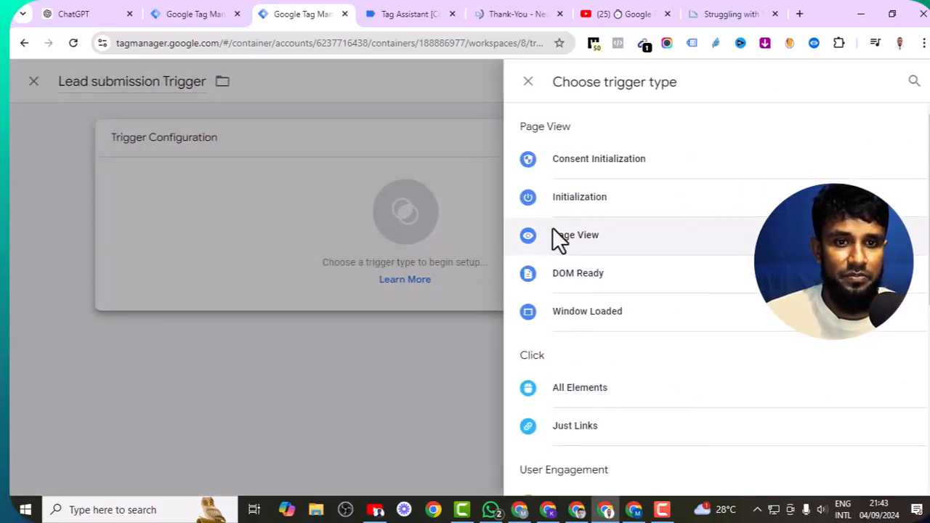
left_click(552, 231)
left_click(360, 274)
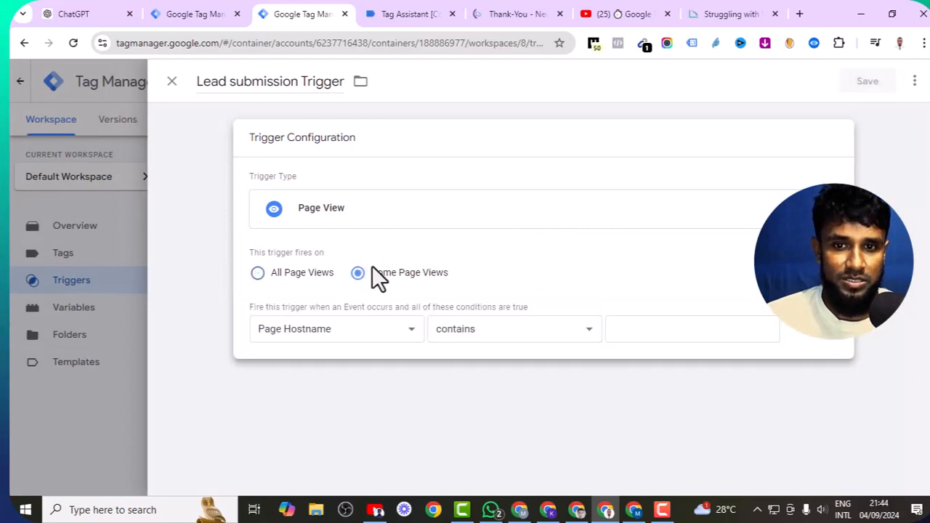
left_click(373, 325)
left_click(296, 385)
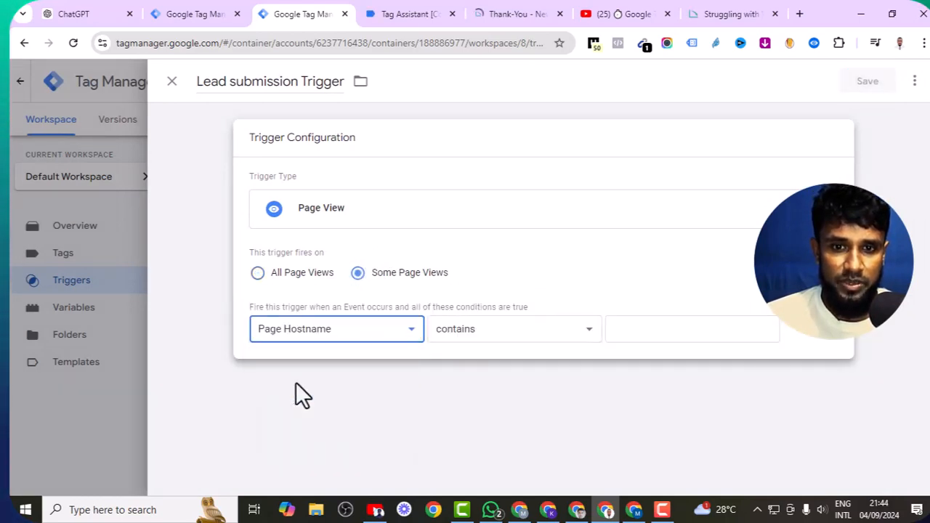
right_click(626, 328)
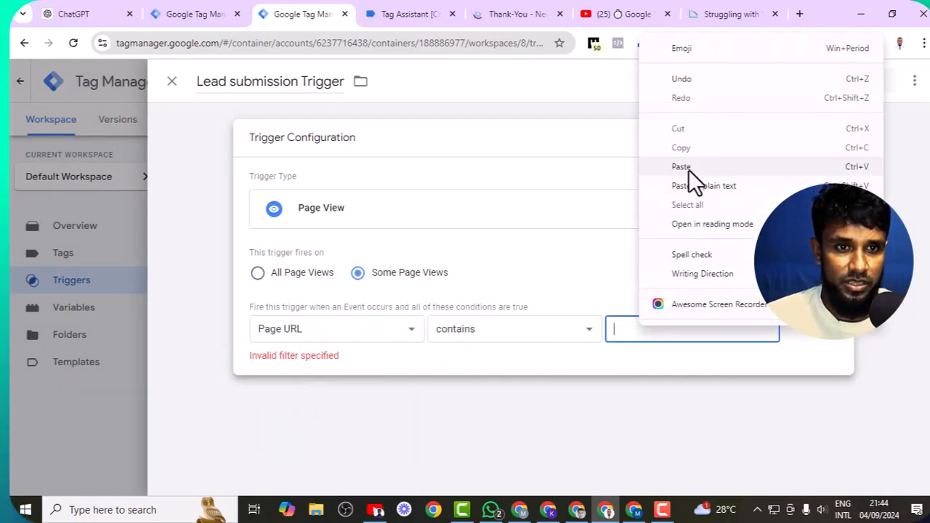
left_click(688, 169)
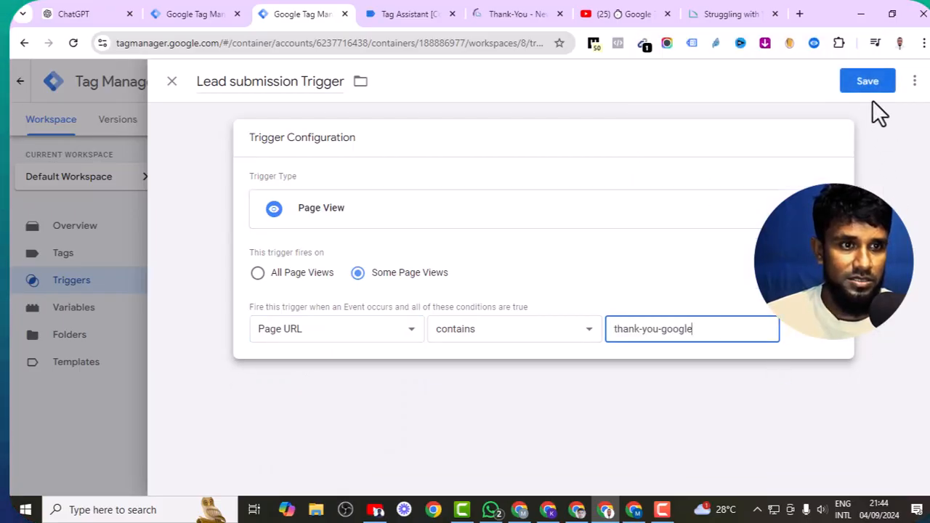
left_click(868, 84)
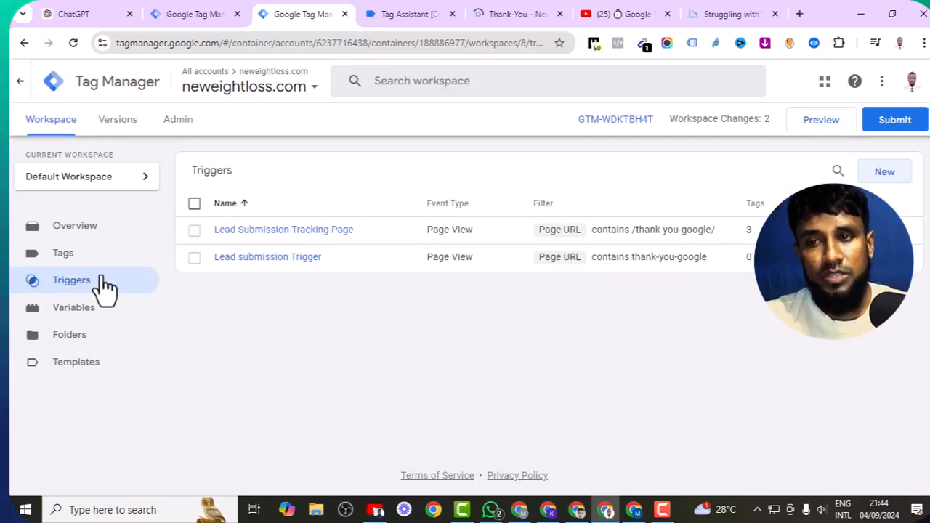
- Attach Lead submission Trigger to the Lead Submission Tracking tag and save the tag
left_click(72, 260)
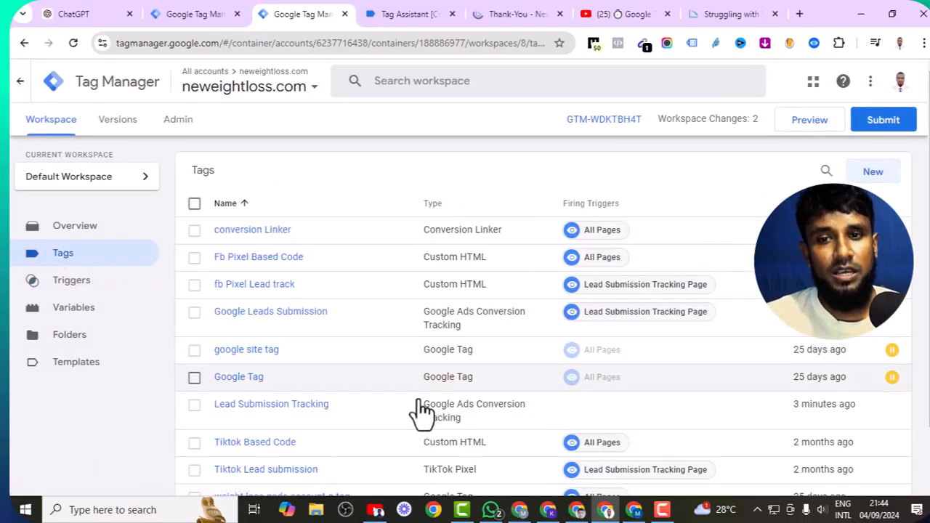
scroll(359, 415, "down", 2)
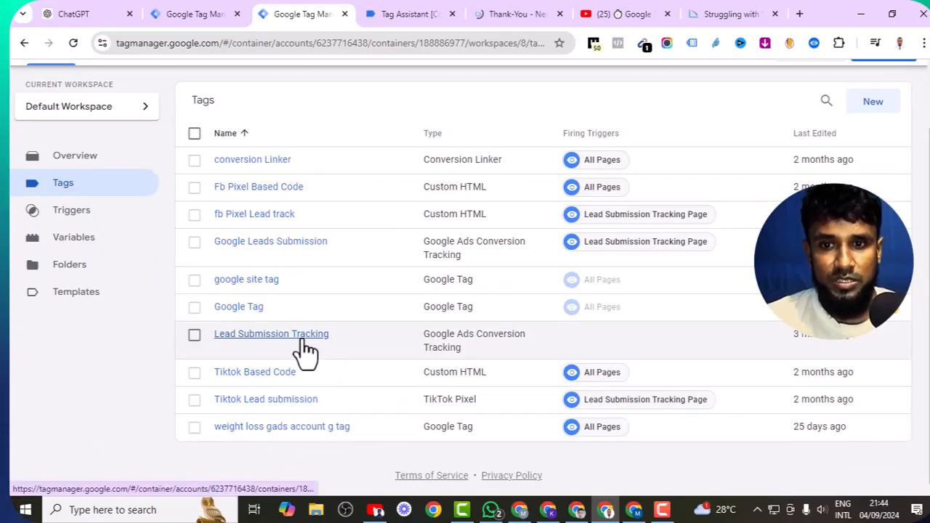
left_click(301, 342)
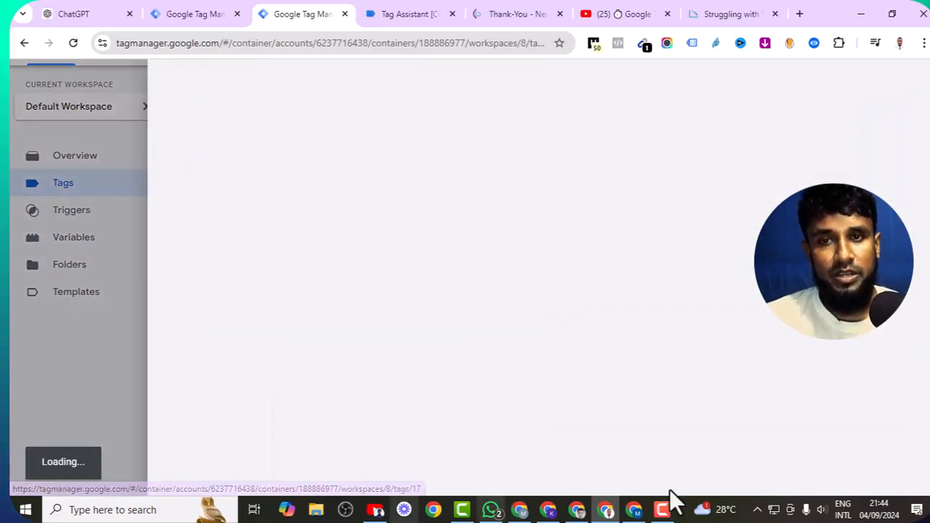
scroll(512, 256, "down", 3)
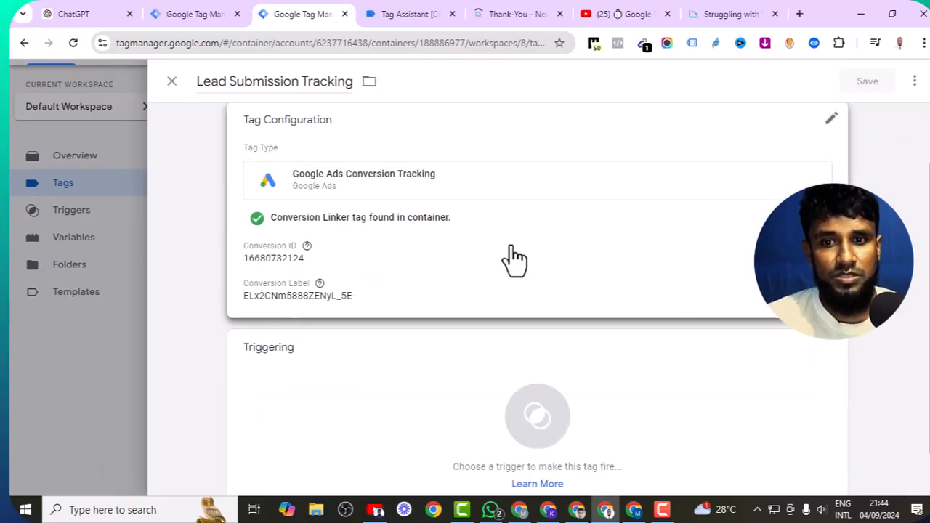
left_click(393, 356)
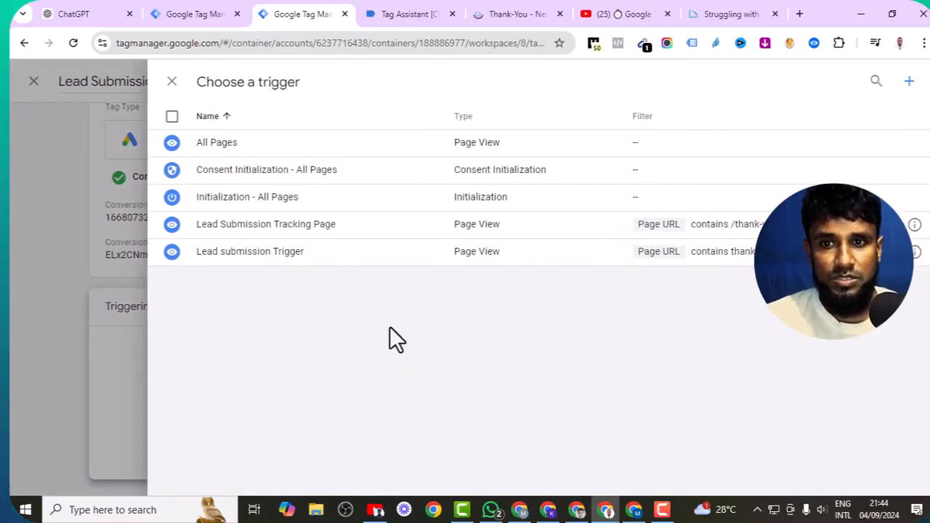
left_click(288, 253)
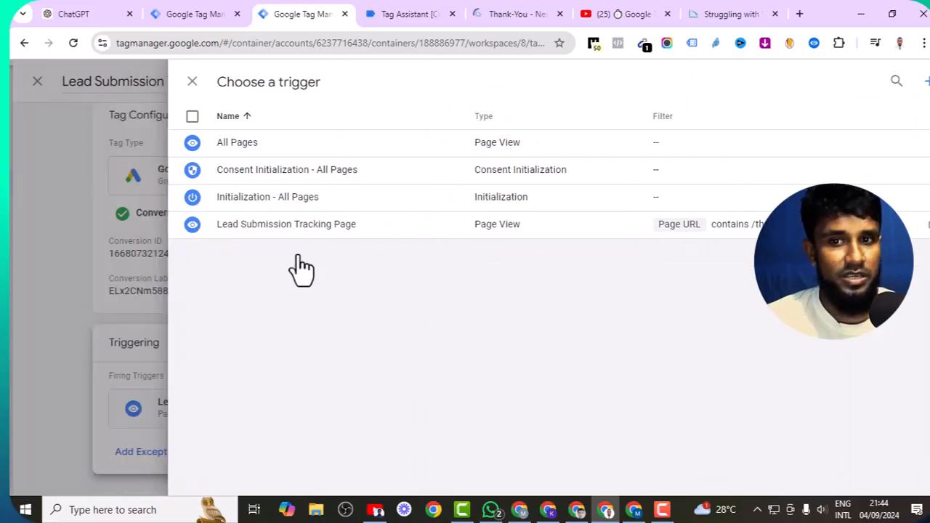
left_click(869, 83)
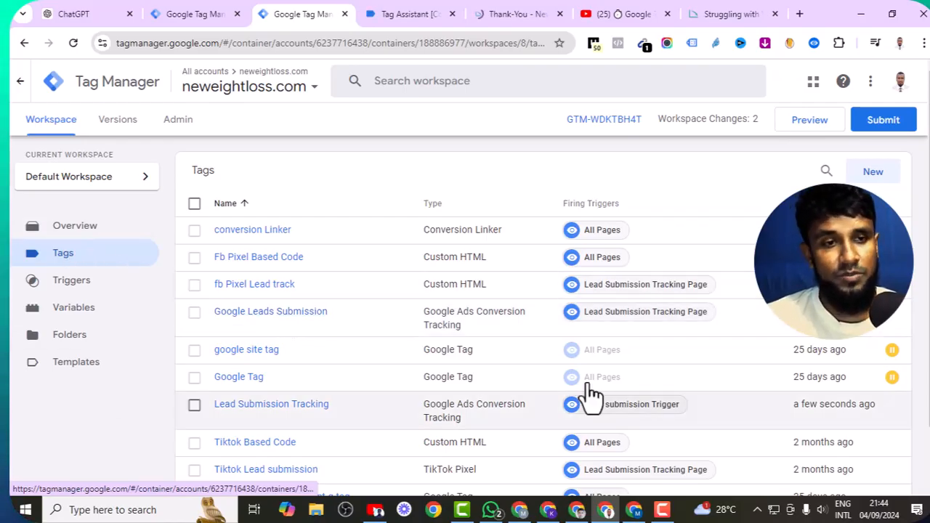
left_click(810, 122)
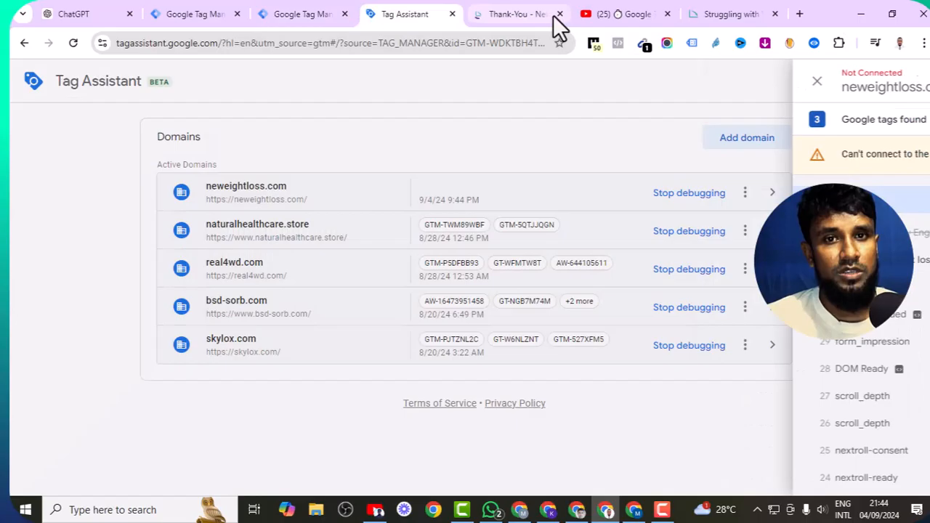
left_click(558, 15)
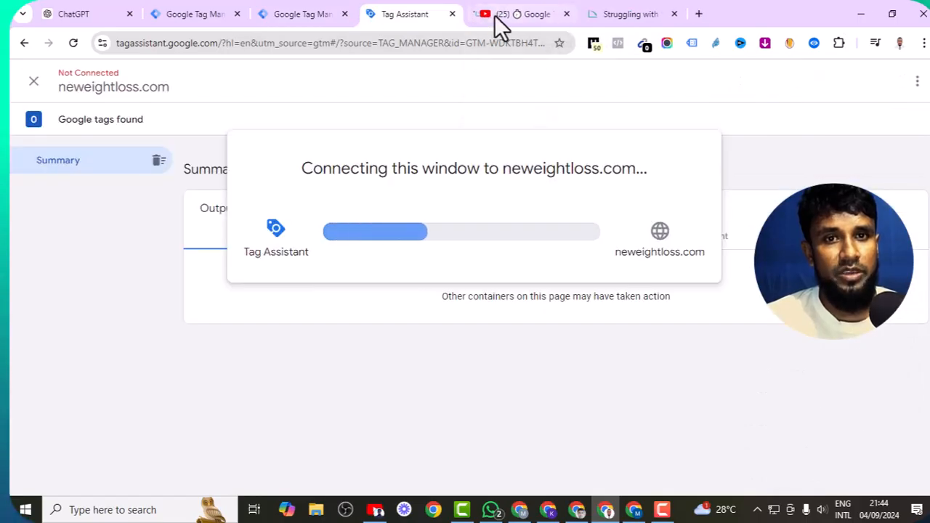
left_click(452, 14)
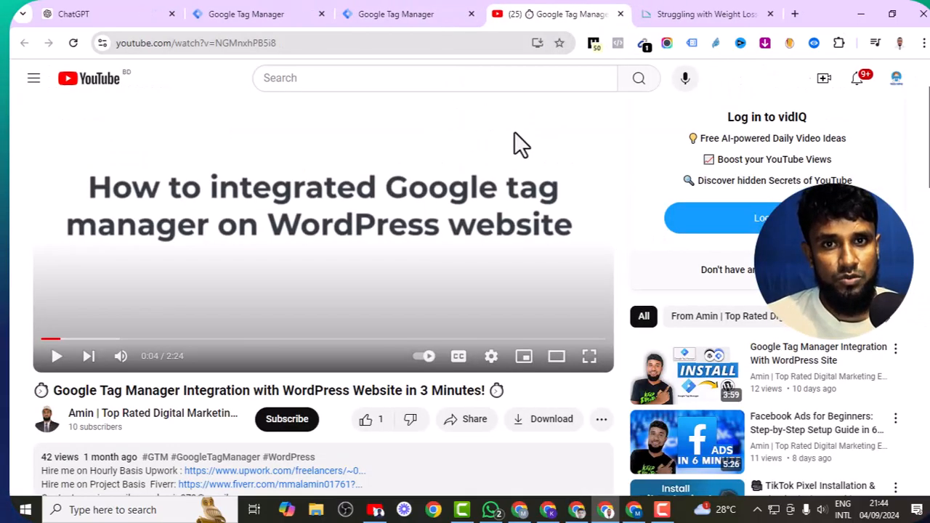
left_click(354, 13)
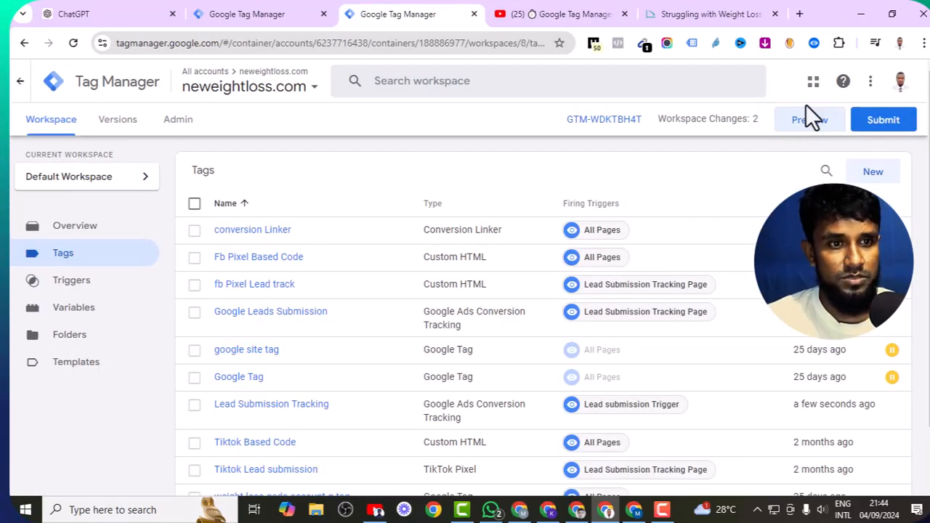
left_click(808, 122)
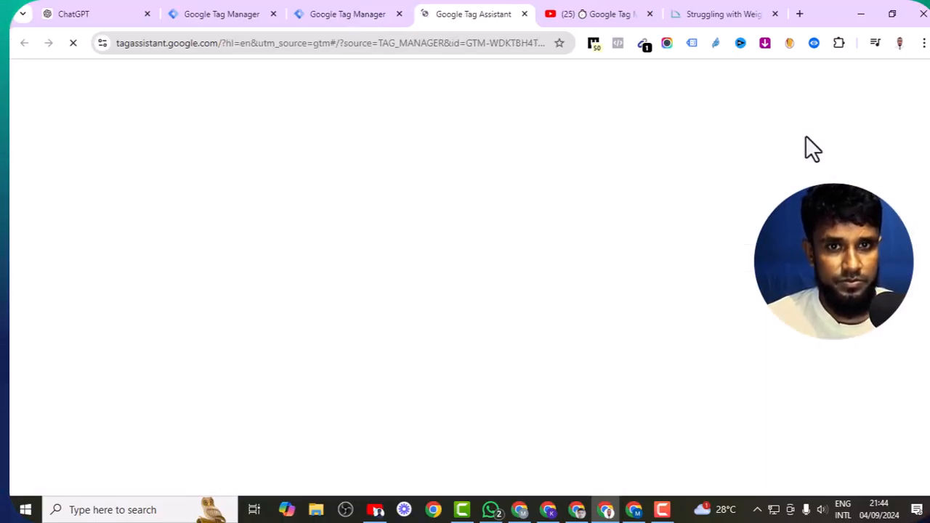
left_click(401, 350)
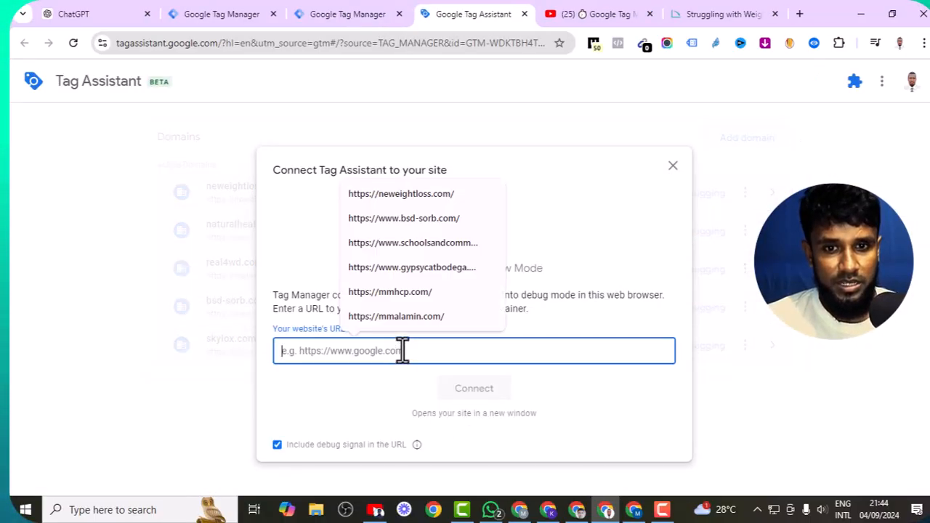
left_click(422, 195)
left_click(477, 389)
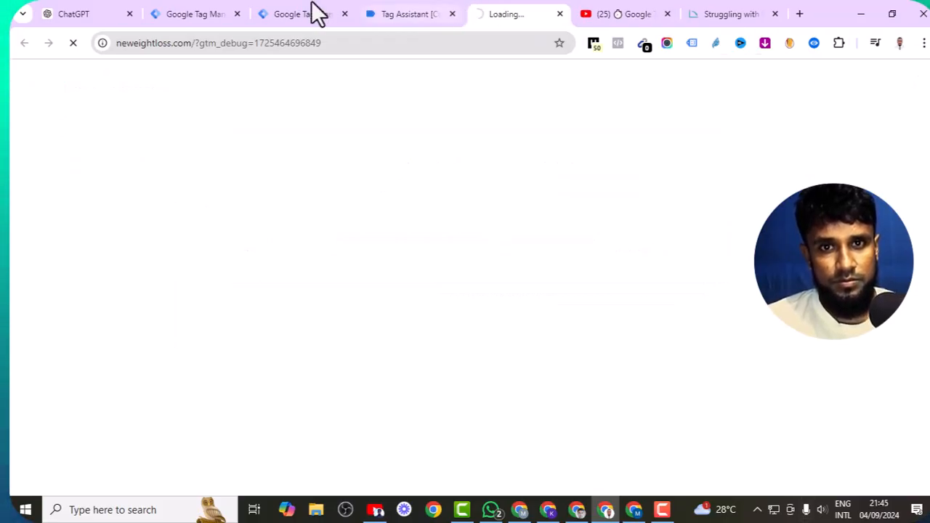
- Confirm the debug connection and show Tags Not Fired, listing Lead Submission Tracking
left_click(409, 14)
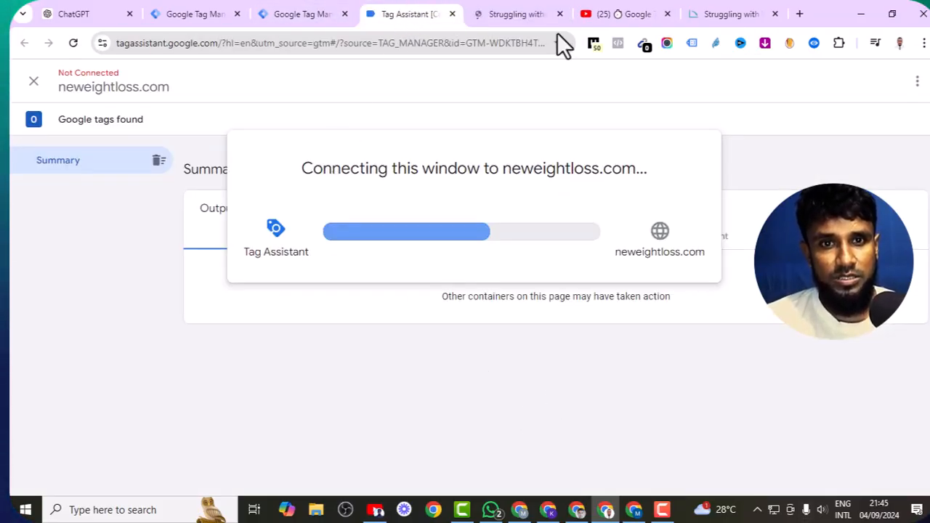
left_click(523, 12)
left_click(390, 13)
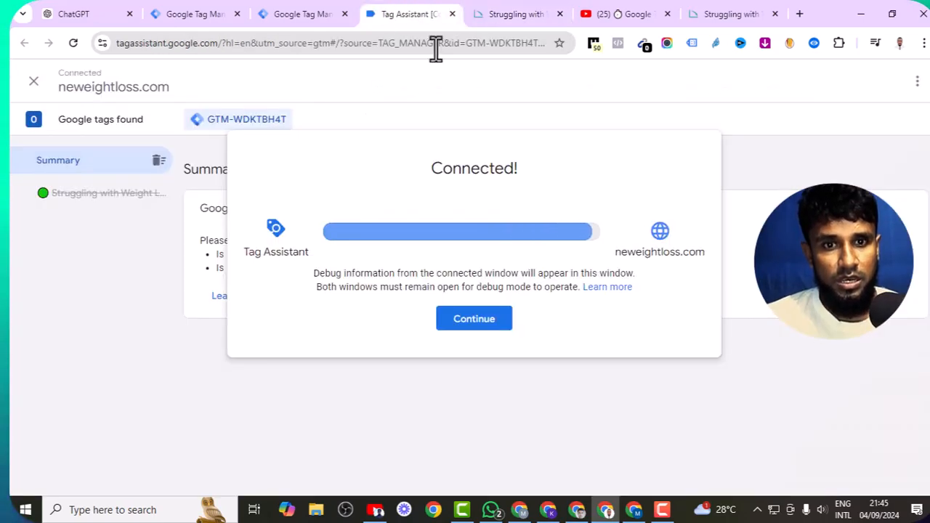
left_click(513, 11)
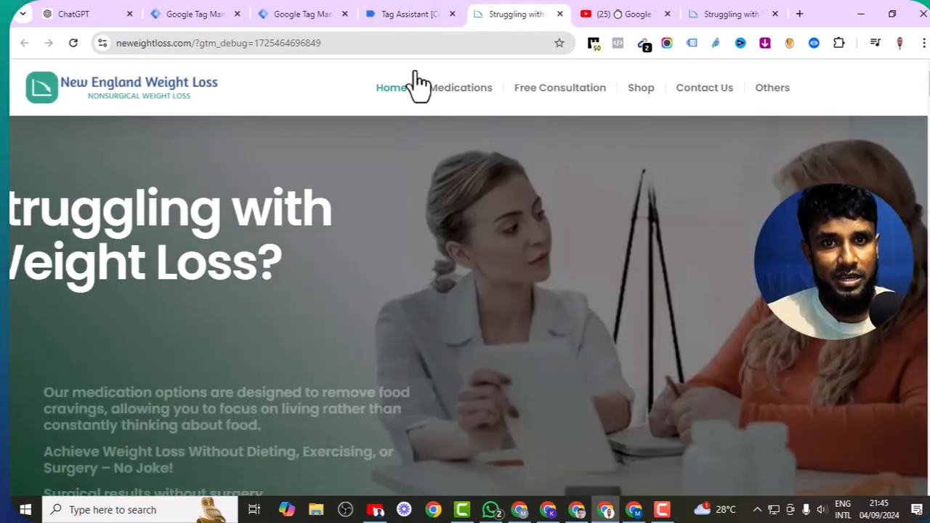
left_click(403, 13)
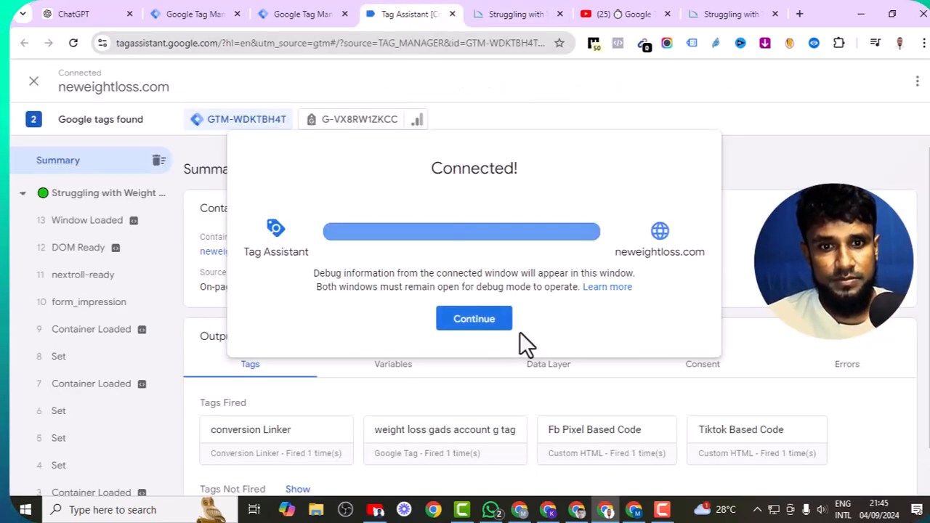
left_click(492, 322)
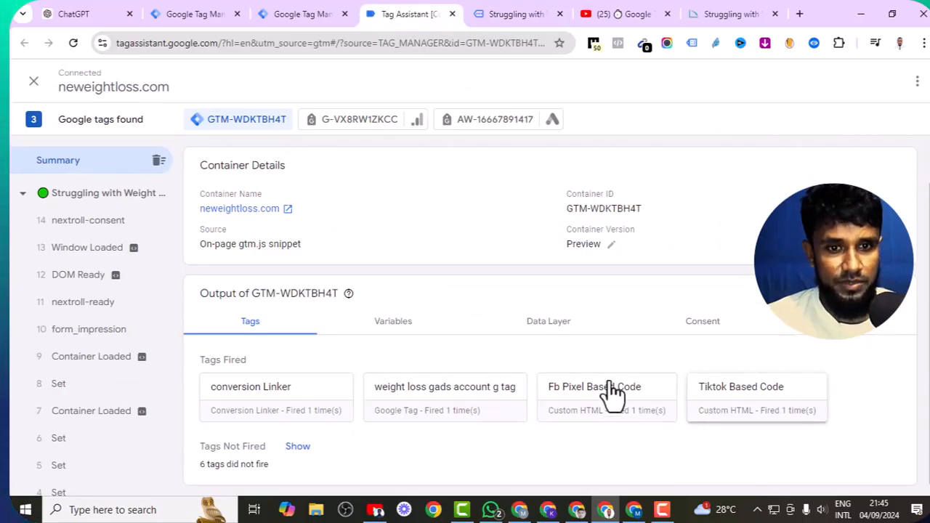
scroll(220, 343, "up", 1)
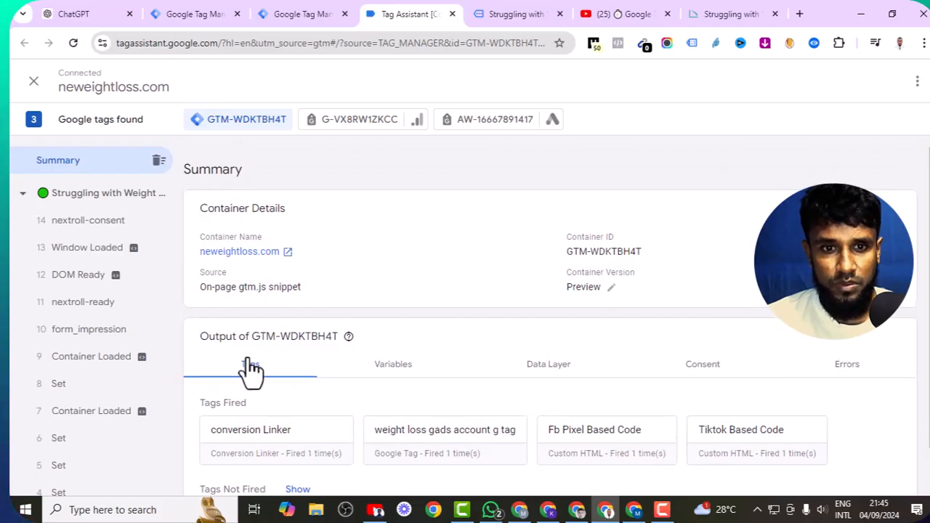
scroll(335, 371, "down", 1)
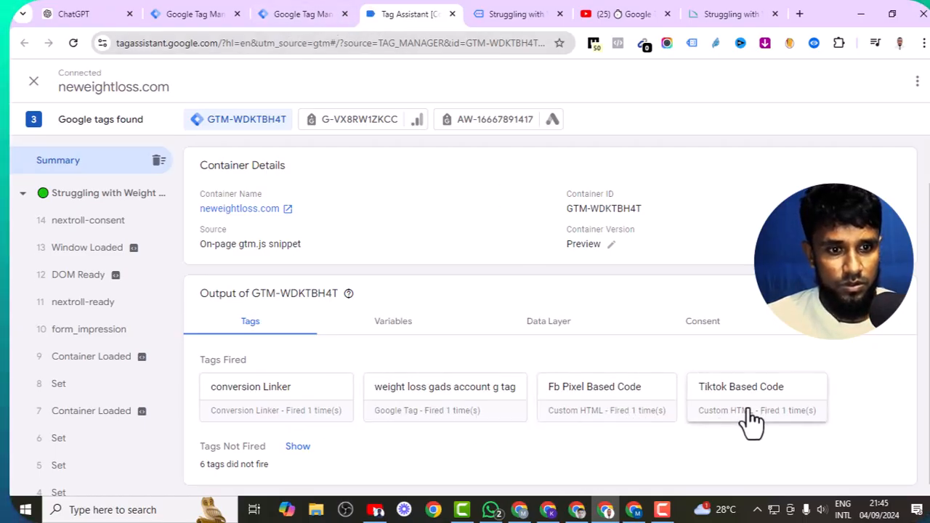
left_click(298, 448)
scroll(377, 403, "down", 1)
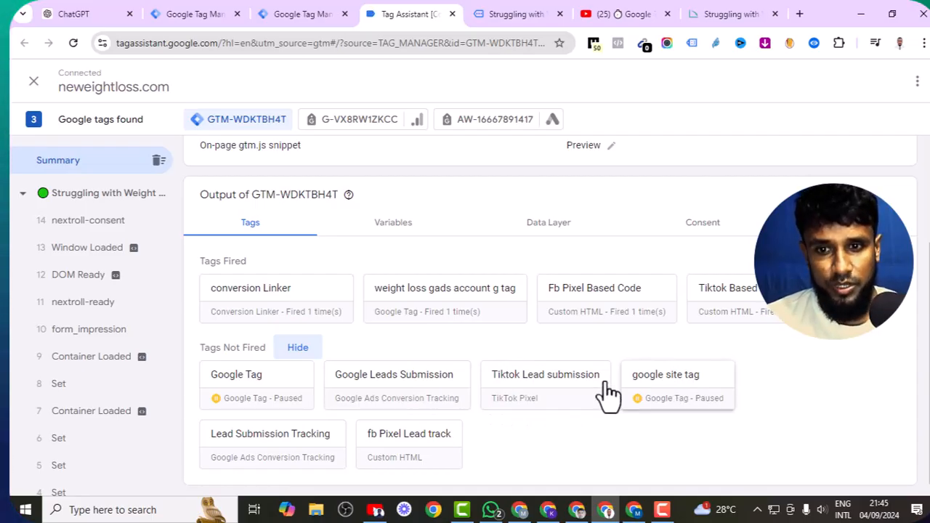
- Open the Free Consultation page on the weight loss website
left_click(534, 9)
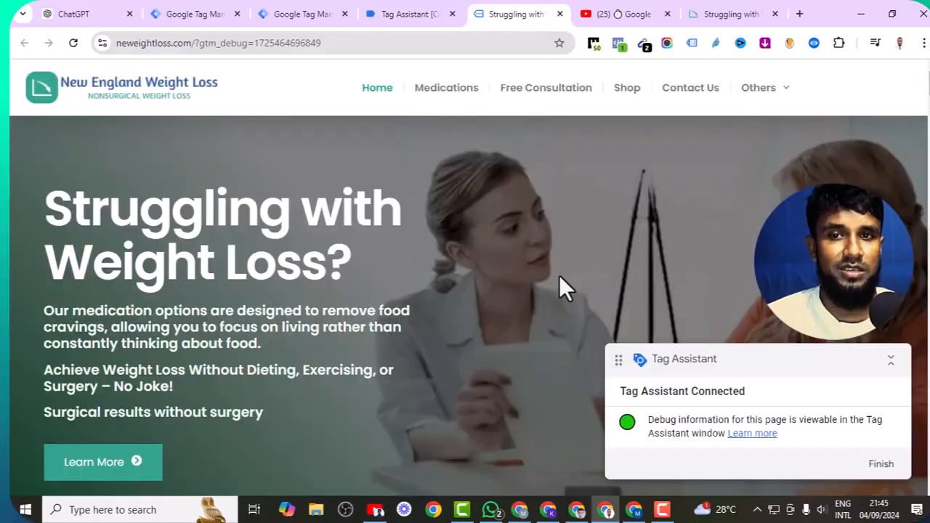
left_click(546, 98)
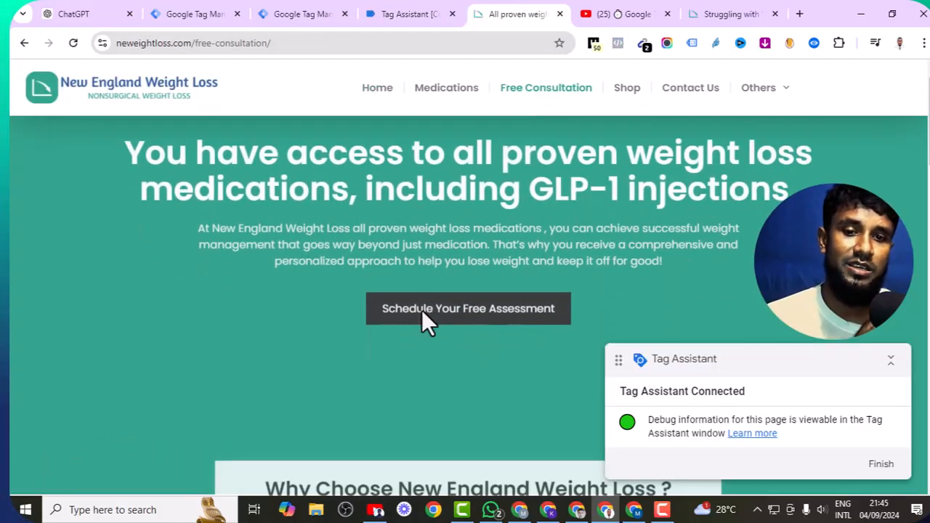
scroll(425, 320, "down", 5)
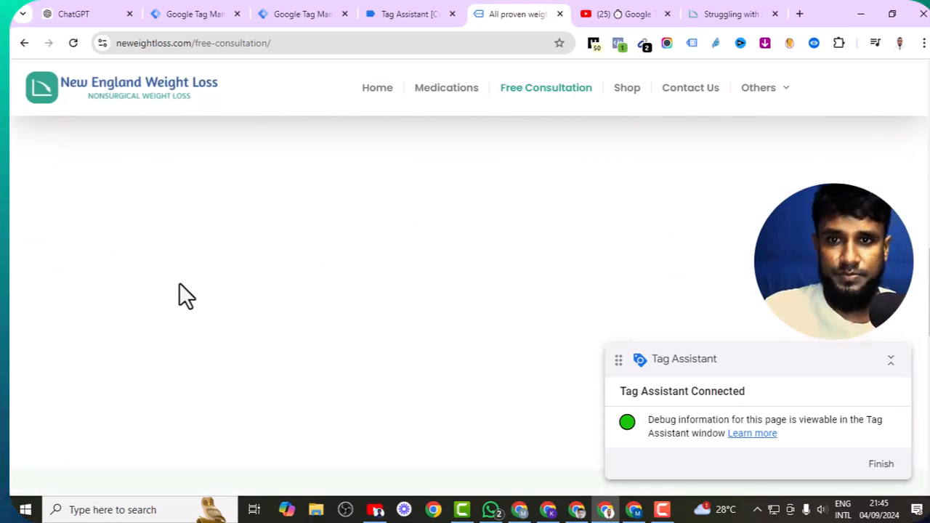
scroll(204, 280, "up", 10)
scroll(206, 281, "down", 1)
scroll(374, 366, "down", 10)
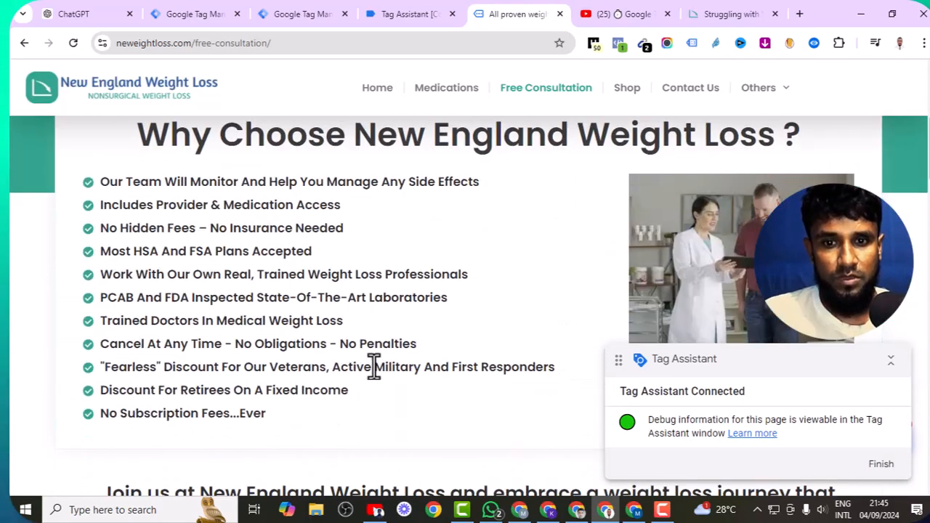
- Fill in the consultation form's first name, last name, phone number and e-mail
left_click(317, 392)
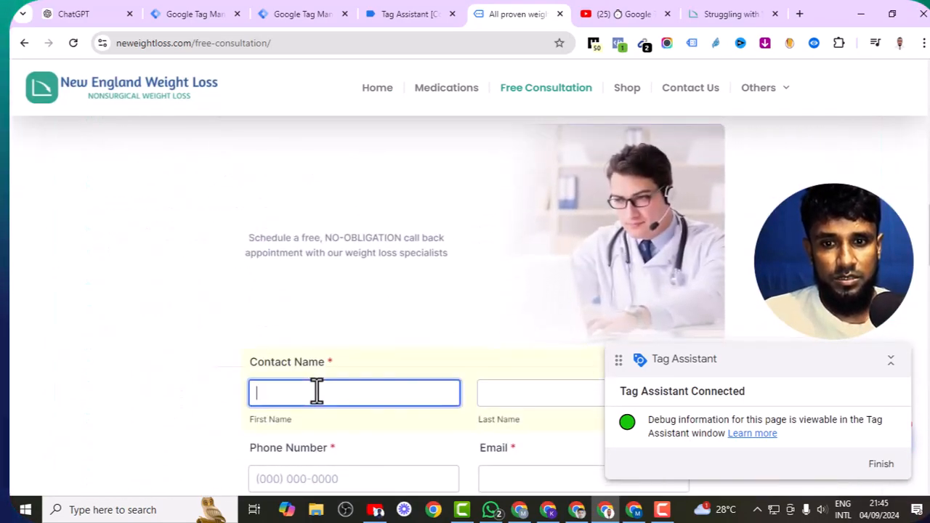
left_click(490, 398)
type("asdjhudshf")
scroll(436, 395, "down", 2)
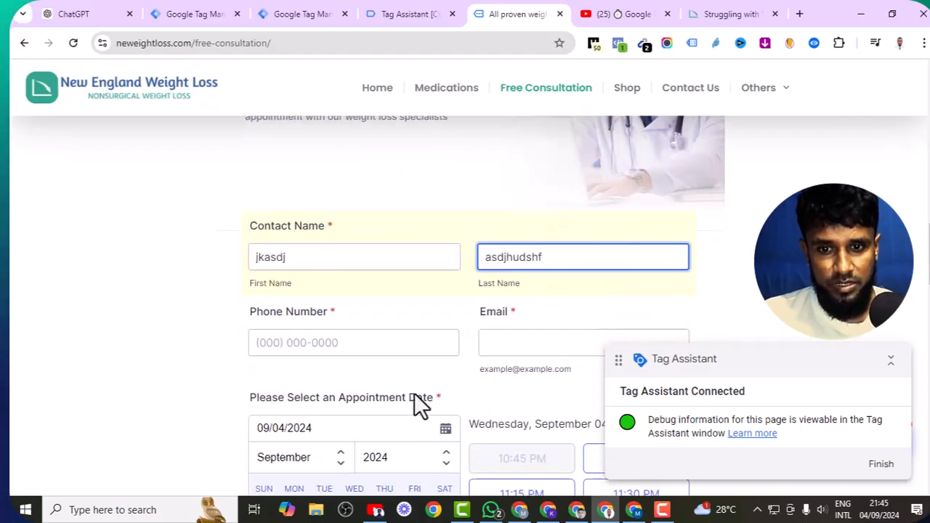
left_click(341, 343)
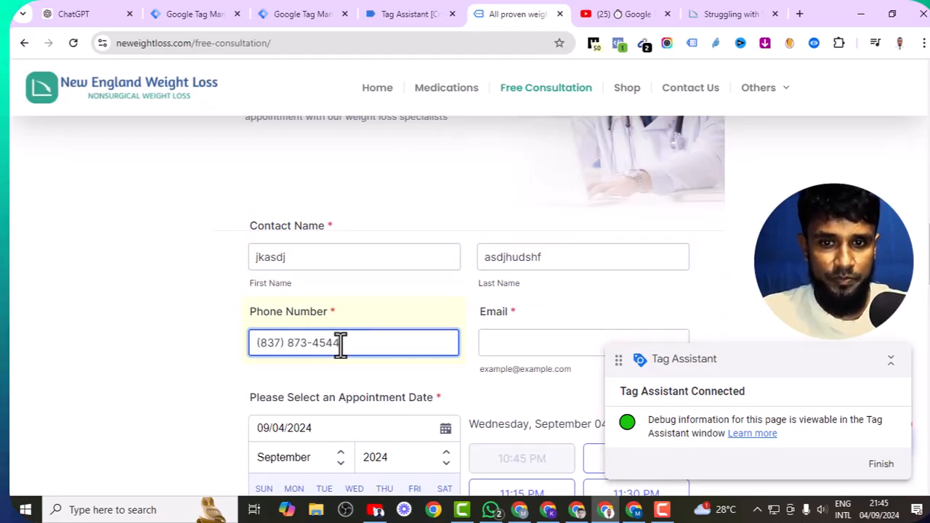
left_click(544, 354)
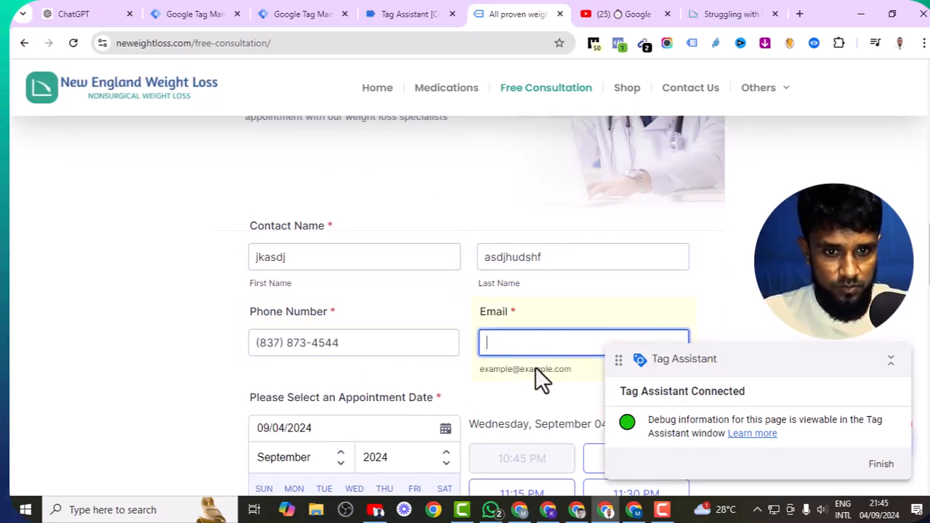
scroll(472, 371, "down", 10)
- Submit the form and confirm in Tag Assistant that Lead Submission Tracking fired once
left_click(460, 302)
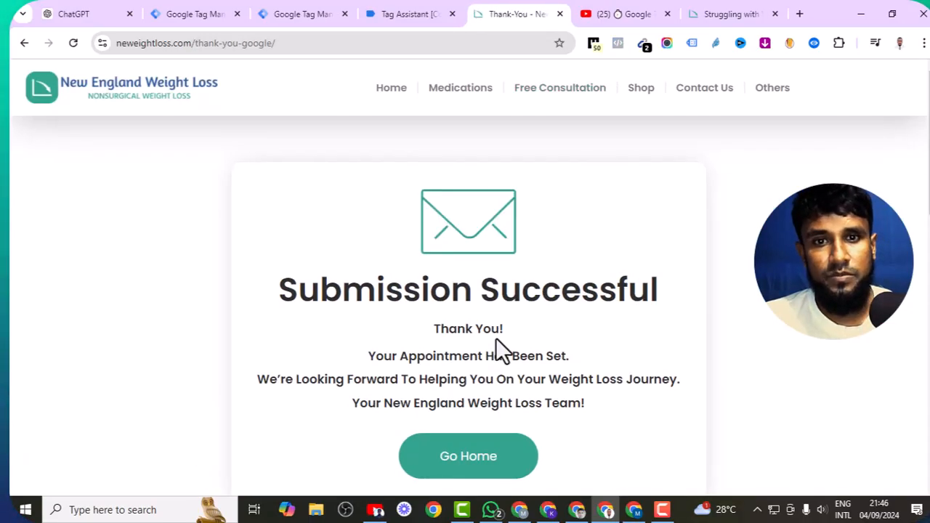
left_click(413, 15)
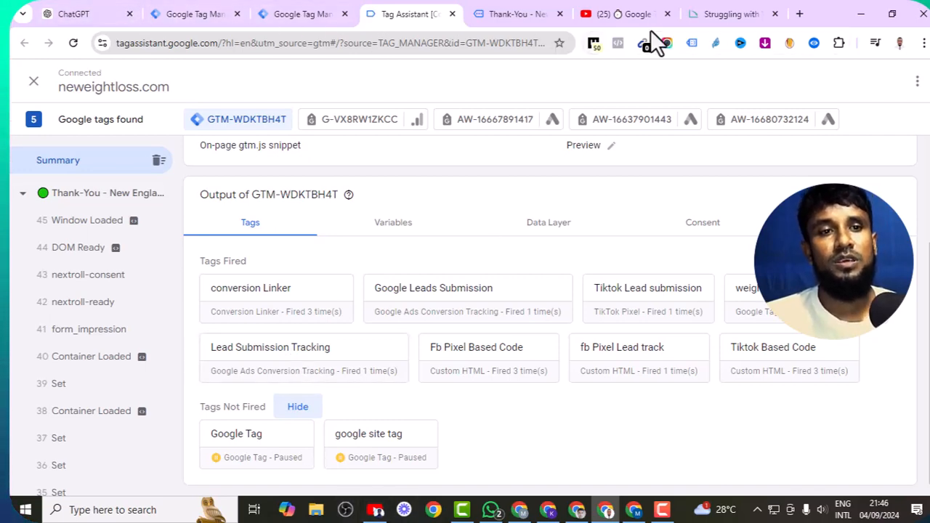
left_click(578, 511)
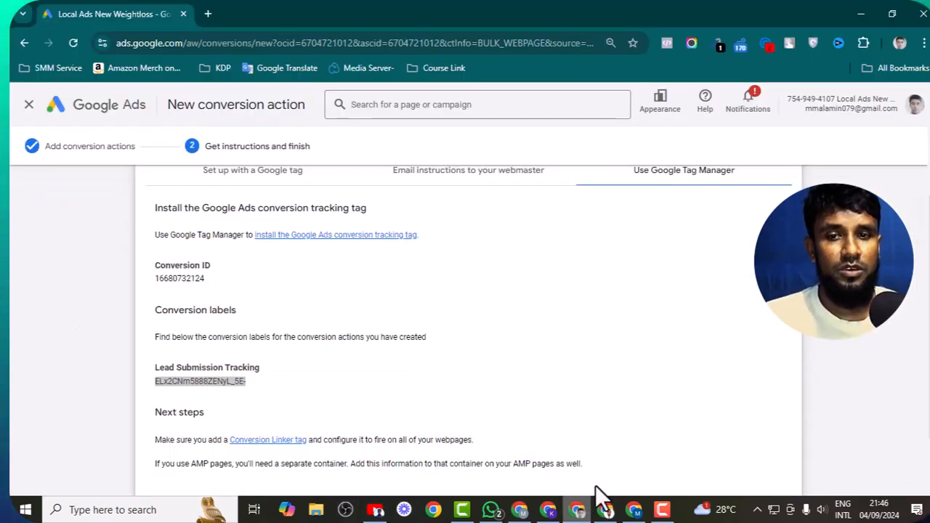
- Complete the Lead Submission Tracking conversion action with Done, leaving it Inactive pending verification
scroll(434, 328, "down", 1)
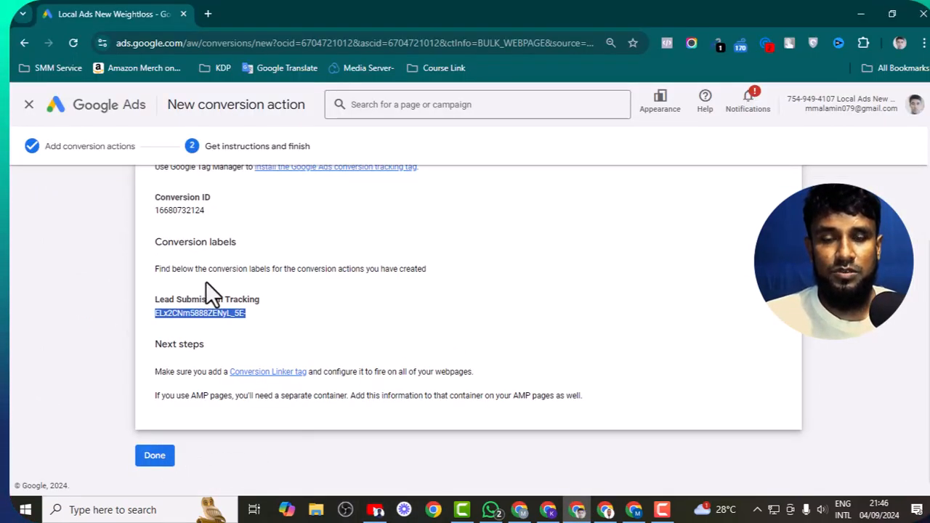
left_click(154, 458)
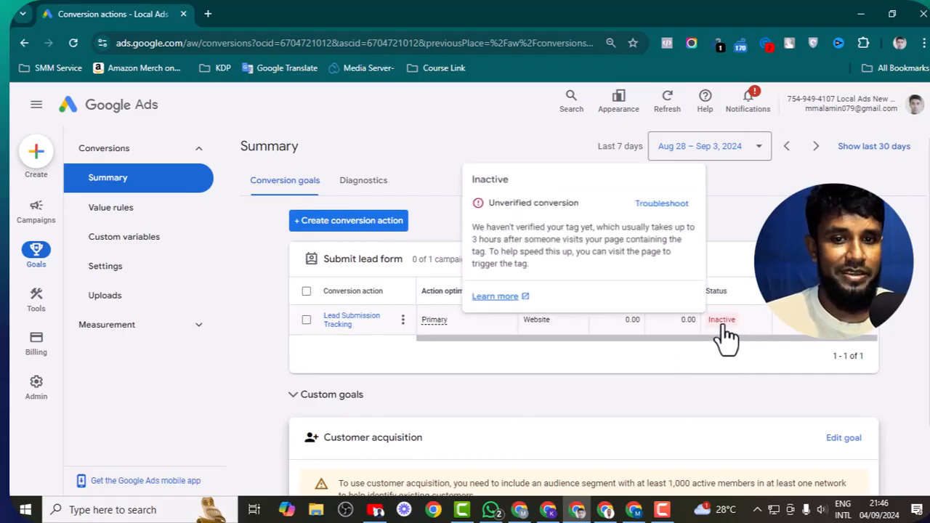
mouse_move(723, 327)
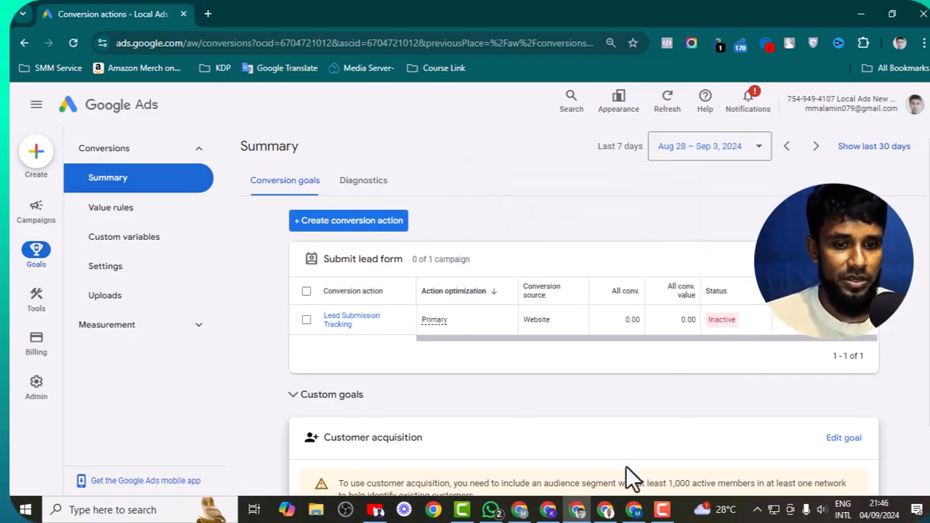
left_click(605, 509)
scroll(384, 222, "up", 2)
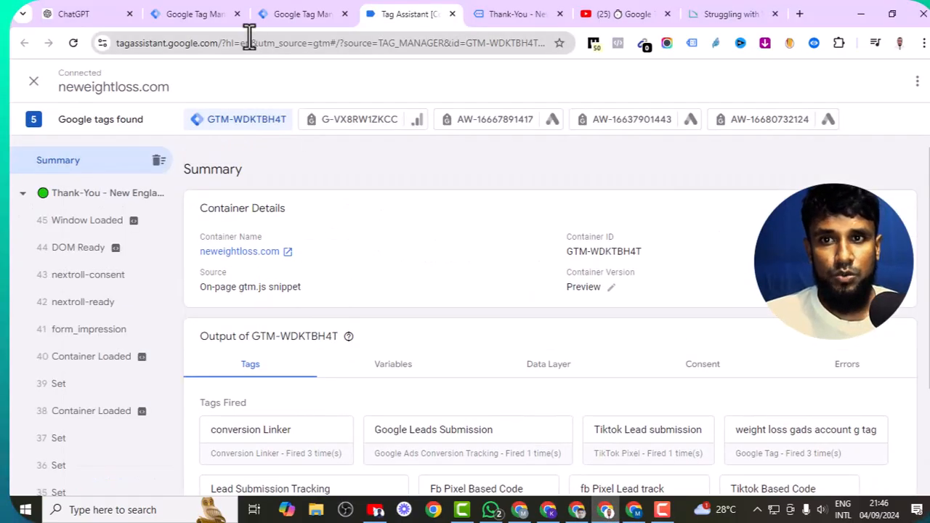
- Submit and publish the Tag Manager workspace changes as Version 8
left_click(323, 13)
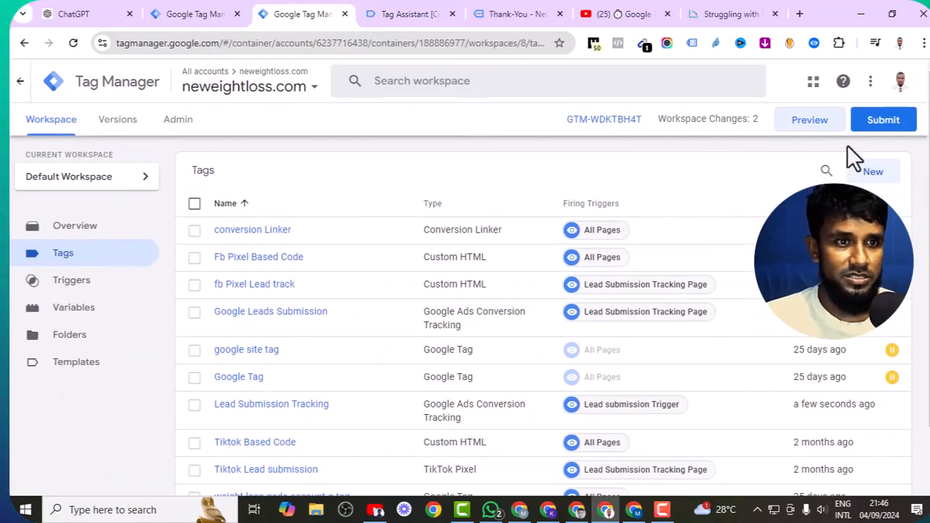
left_click(882, 120)
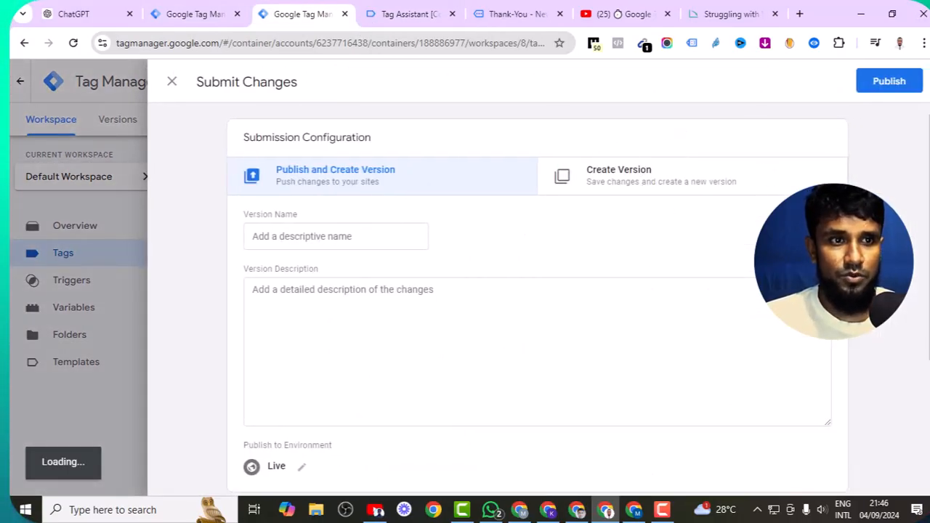
left_click(887, 83)
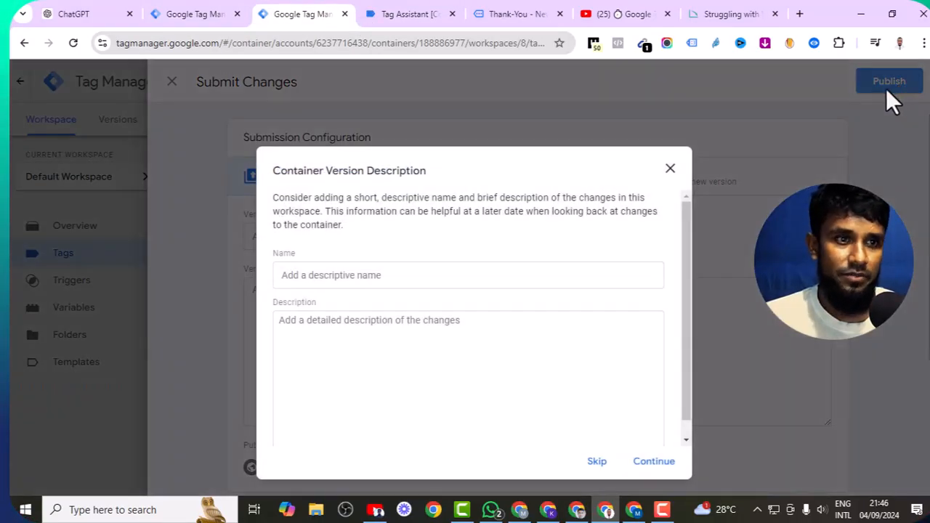
left_click(663, 466)
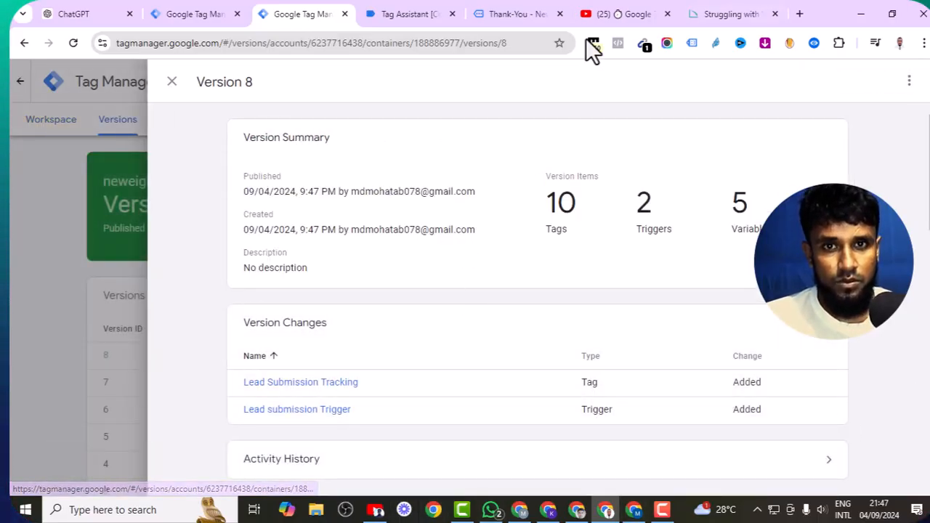
- Close the Tag Assistant and thank-you tabs and the Version 8 details panel
left_click(452, 15)
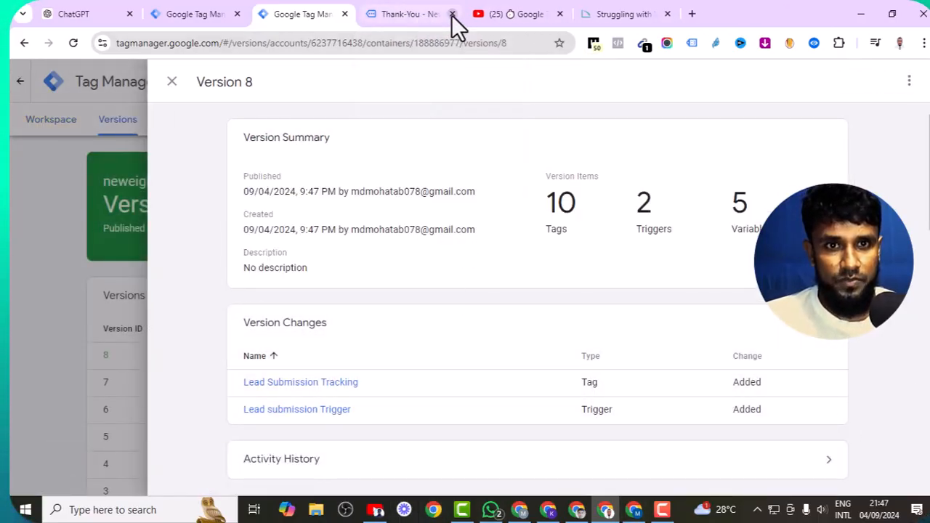
left_click(452, 15)
left_click(172, 81)
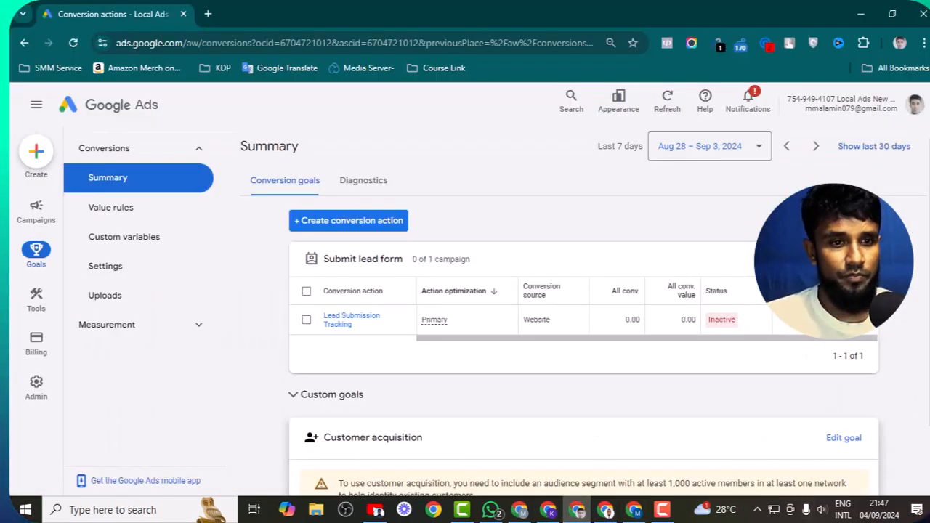
- Launch a Tag Assistant test of Lead Submission Tracking from Google Ads, reaching the website URL prompt
left_click(806, 338)
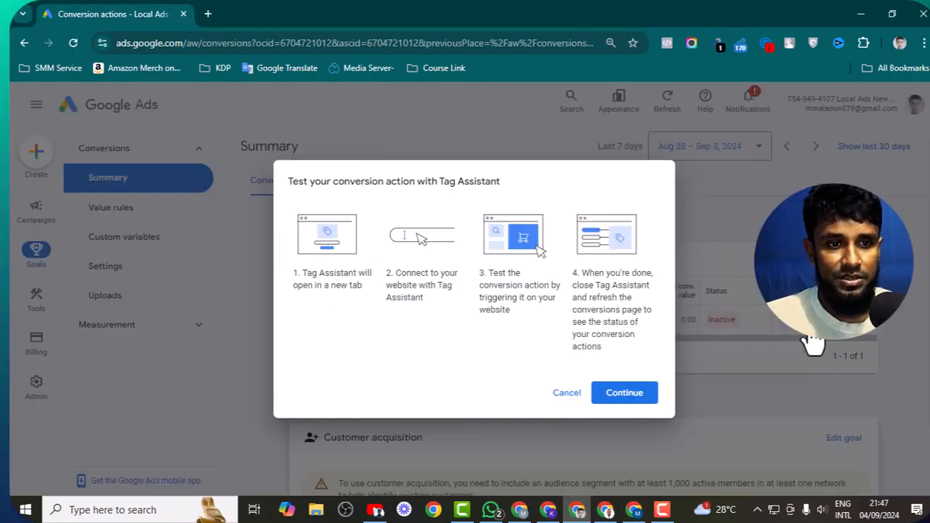
left_click(626, 396)
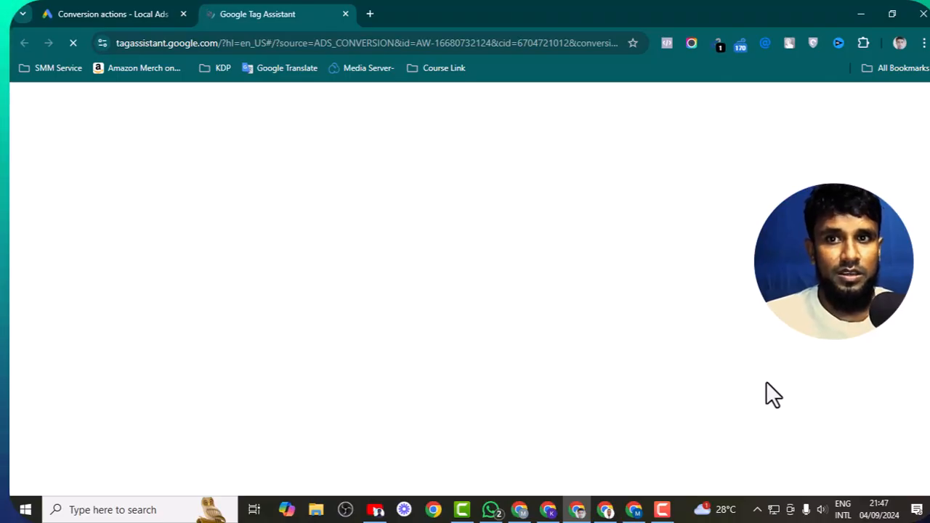
left_click(383, 361)
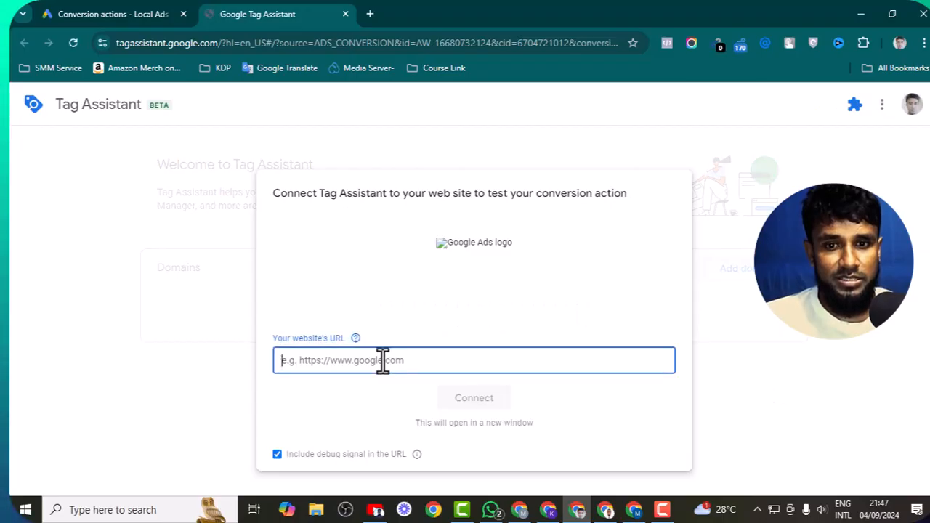
left_click(369, 14)
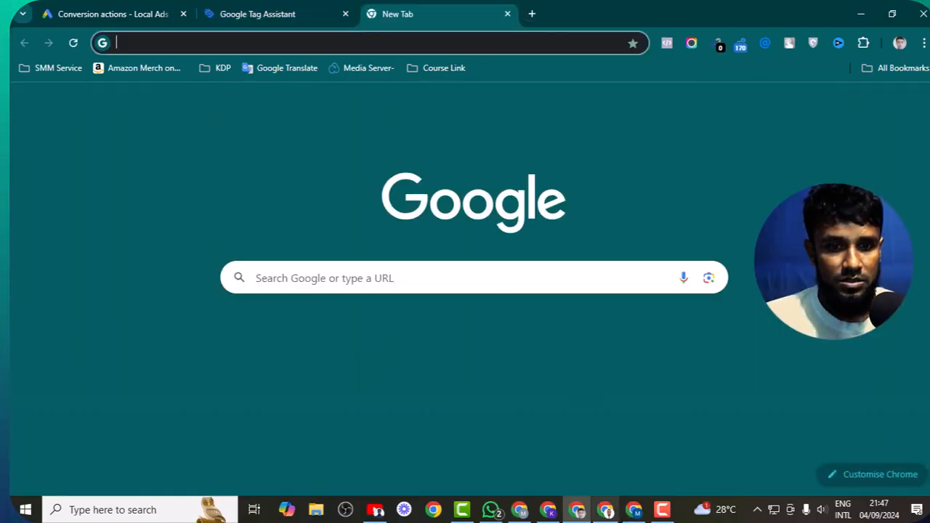
left_click(605, 510)
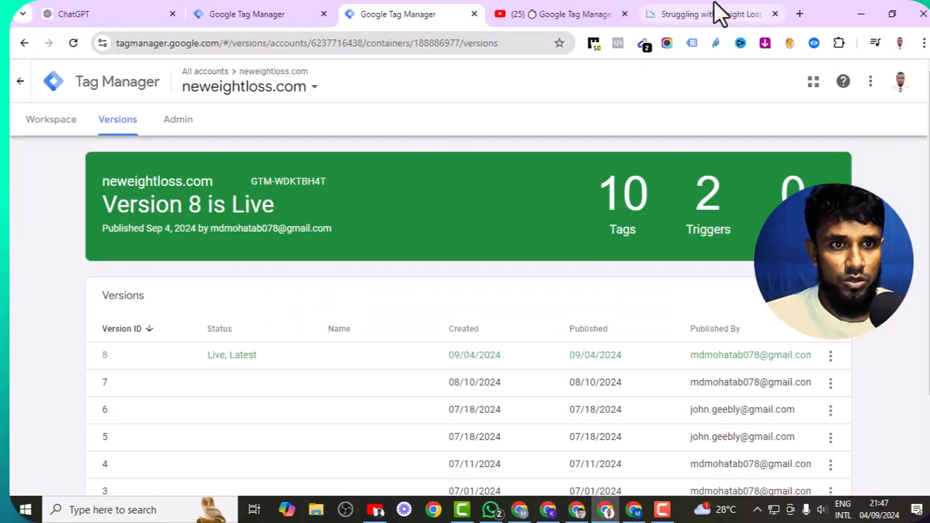
left_click(657, 11)
right_click(181, 40)
key("ctrl+c")
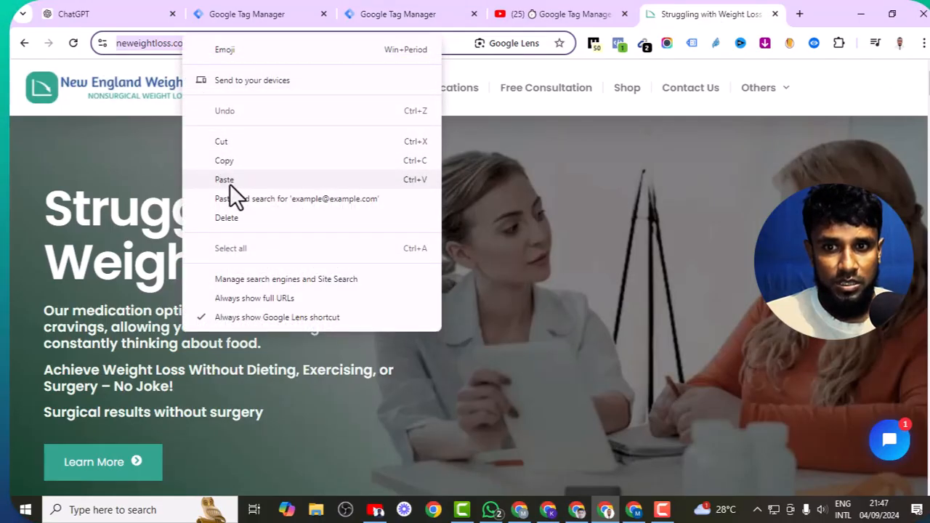
left_click(230, 158)
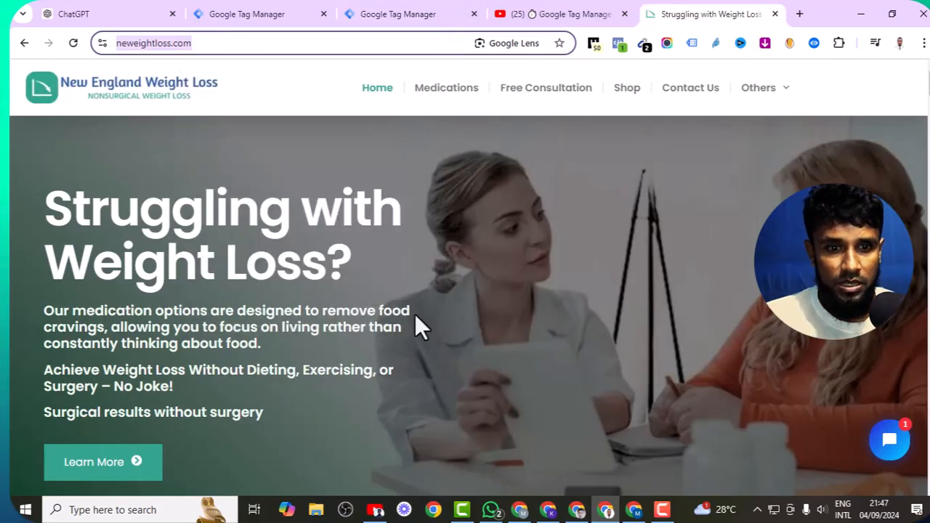
left_click(585, 514)
left_click(305, 11)
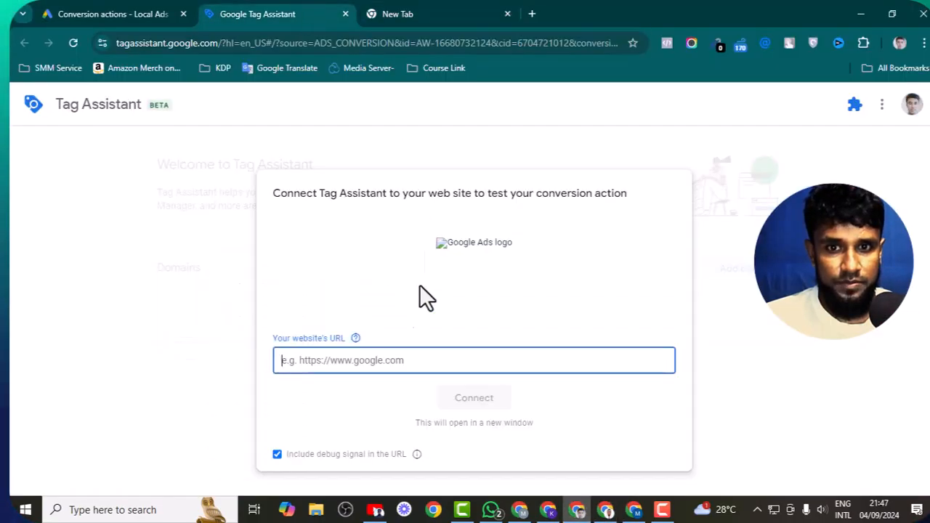
right_click(394, 363)
left_click(446, 177)
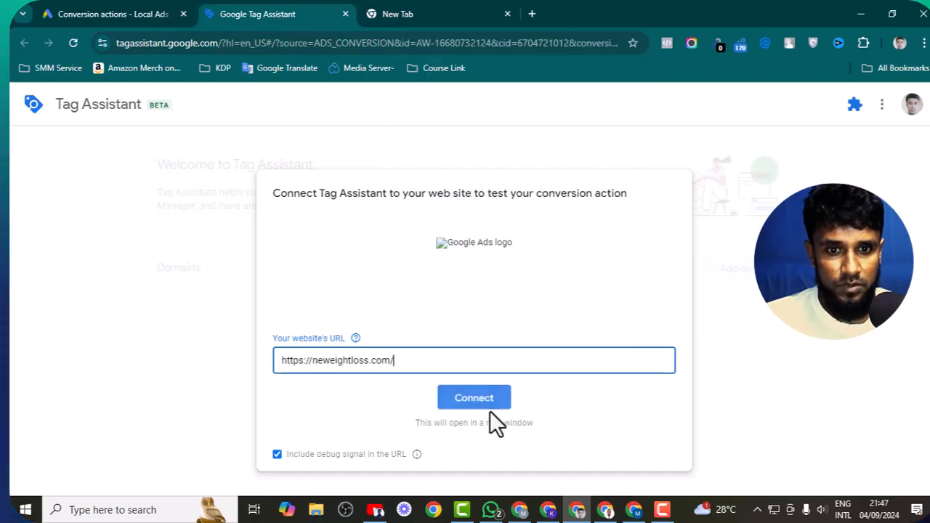
left_click(471, 401)
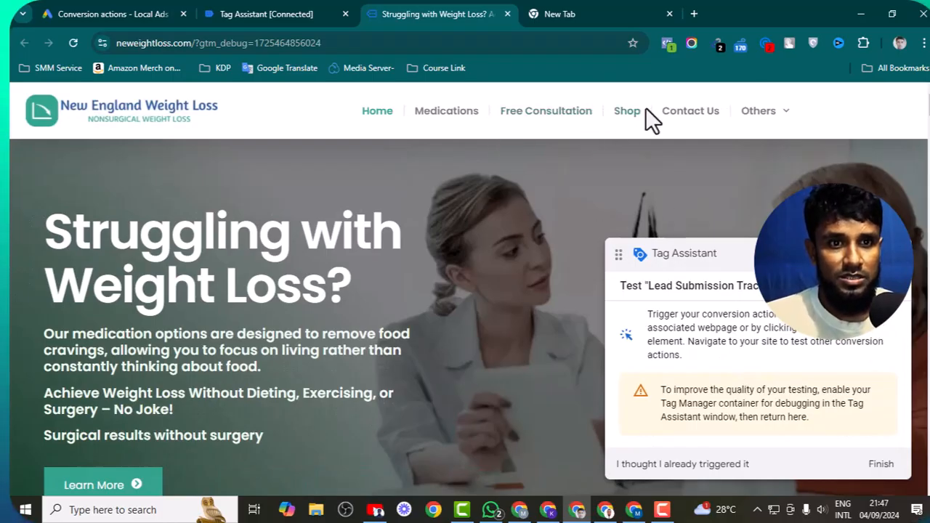
- On the Free Consultation page, enter a test first name and pick September 6
left_click(556, 124)
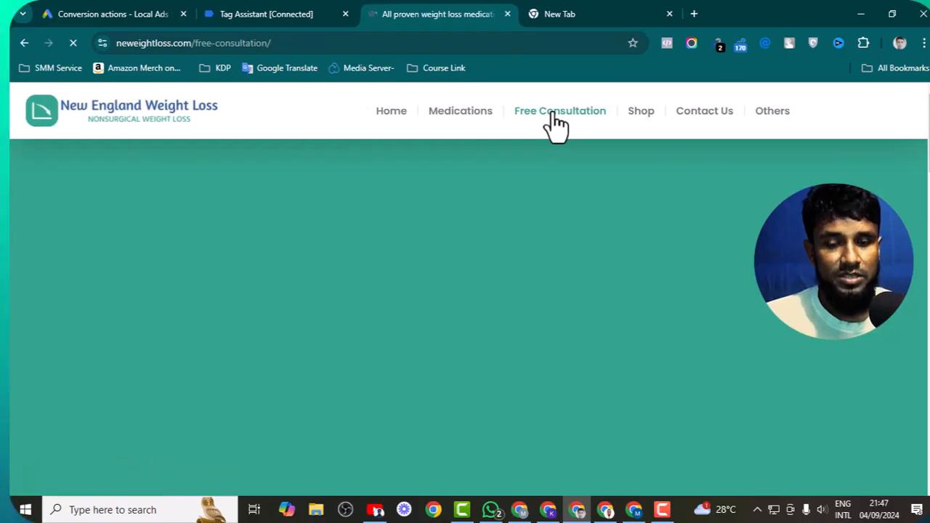
scroll(490, 327, "down", 5)
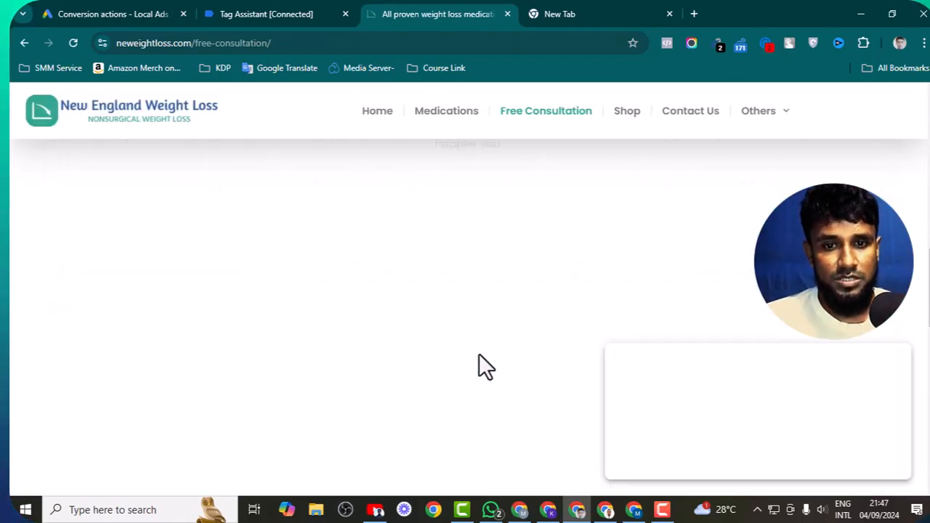
scroll(437, 338, "down", 5)
scroll(436, 340, "up", 8)
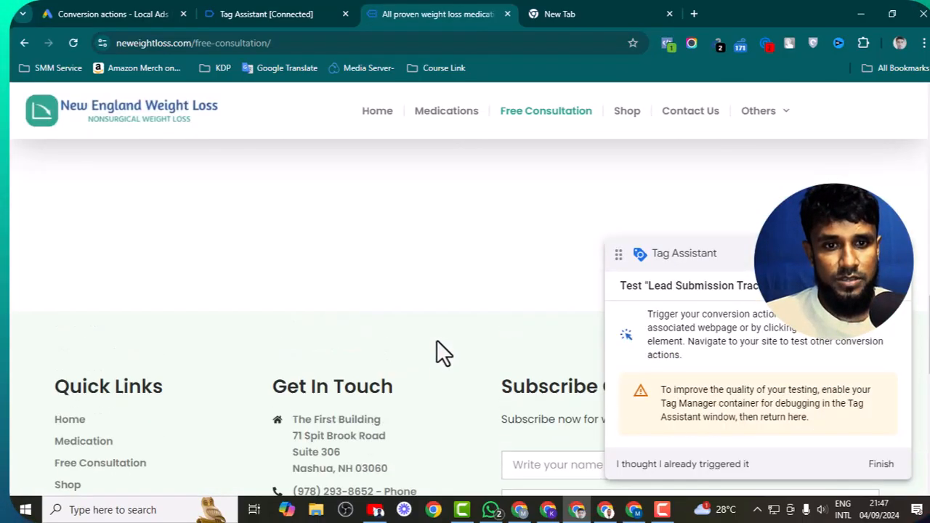
scroll(437, 340, "down", 6)
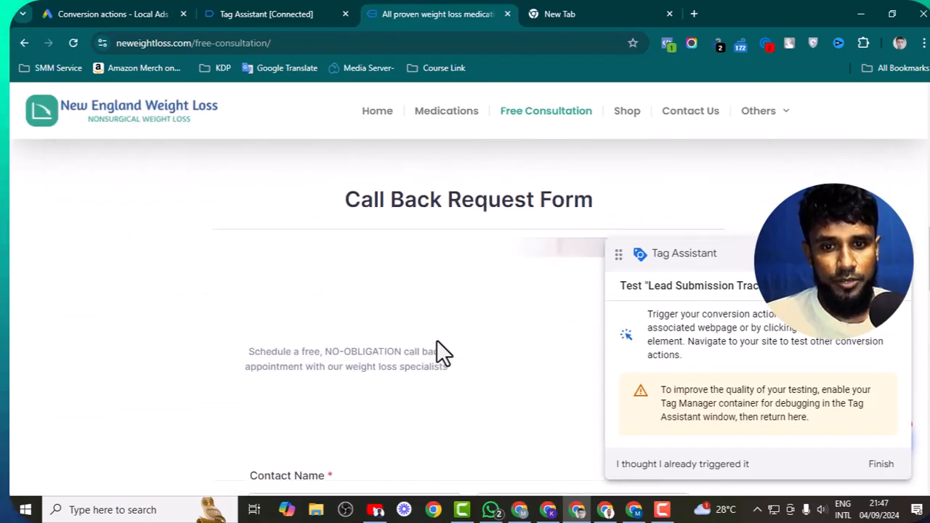
left_click(381, 285)
type("hasdh")
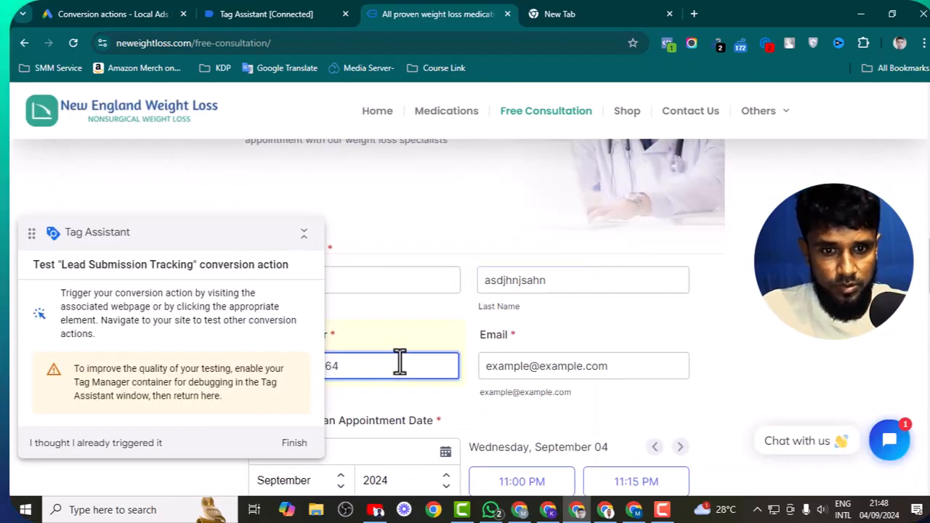
scroll(399, 361, "down", 2)
left_click(414, 409)
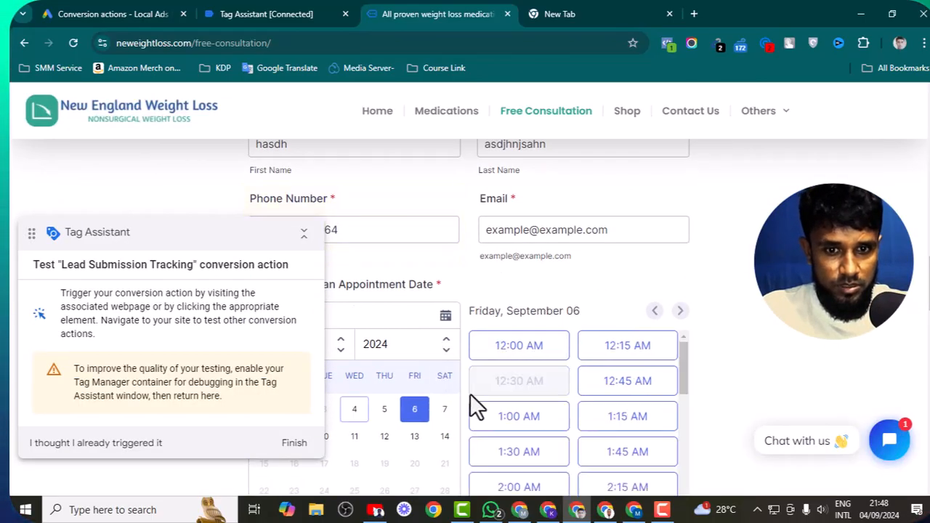
- Choose Hawaii as the state and Tirzepatide as the medication preference
scroll(526, 363, "down", 10)
scroll(426, 343, "down", 3)
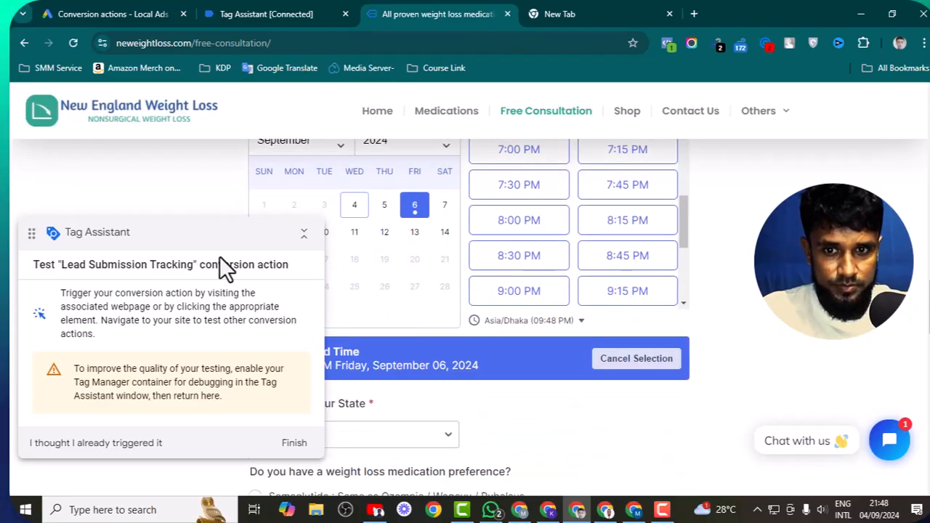
scroll(512, 374, "down", 2)
left_click(419, 293)
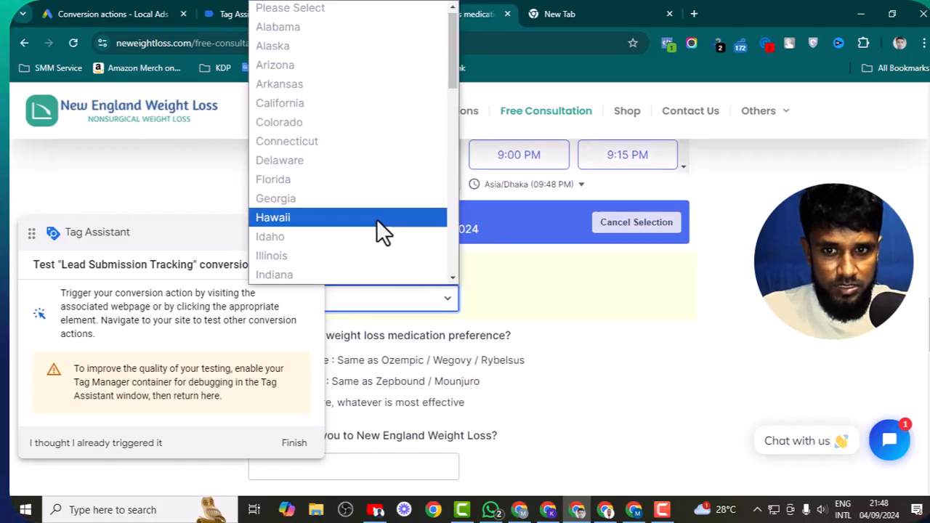
left_click(376, 219)
scroll(425, 319, "down", 3)
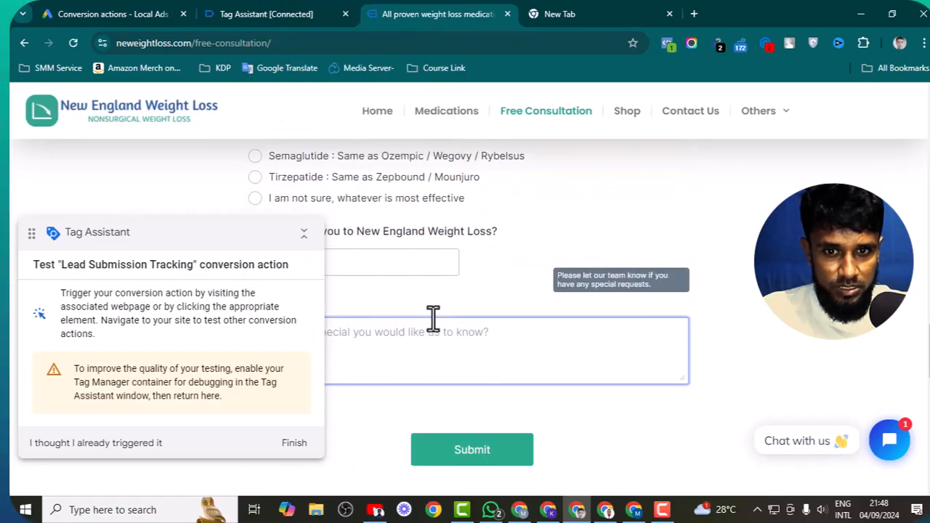
left_click(371, 184)
- Answer how they found New England Weight Loss, write a message, and submit the form
scroll(428, 232, "down", 2)
scroll(423, 263, "up", 2)
left_click(422, 264)
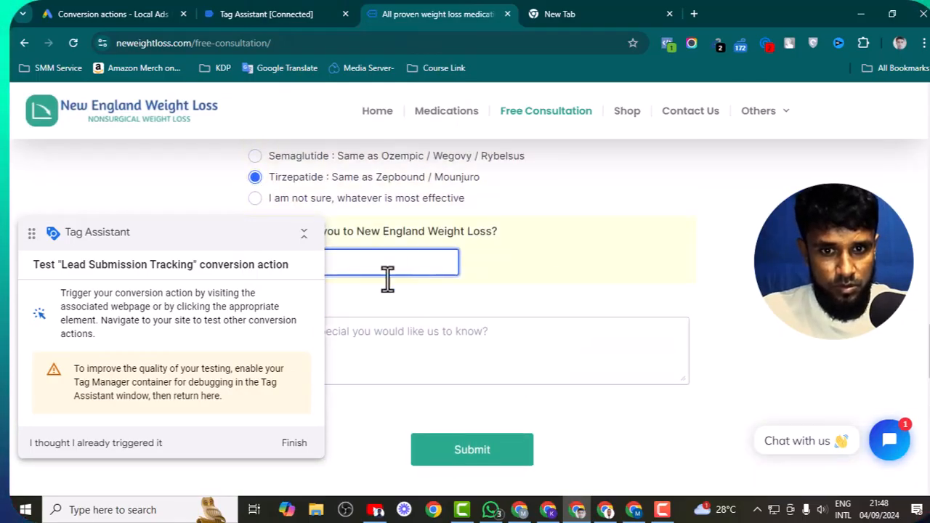
left_click(418, 353)
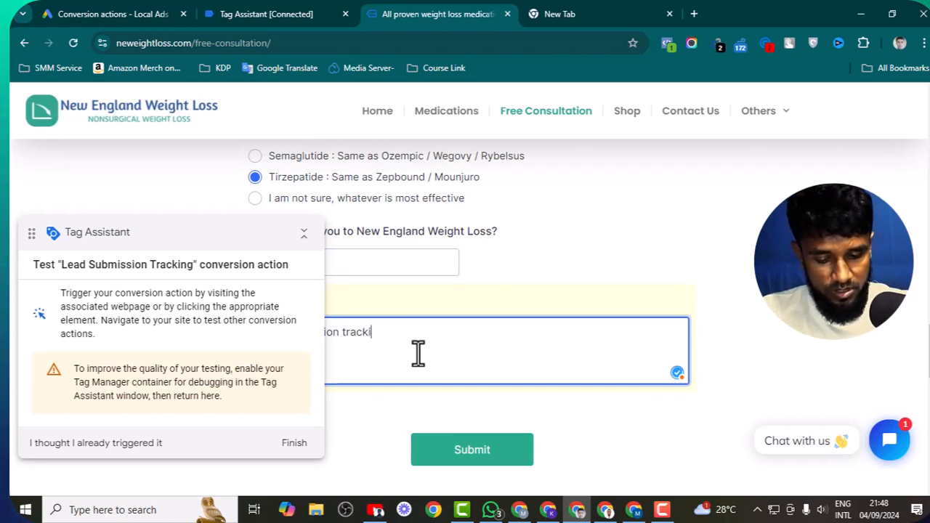
left_click(482, 458)
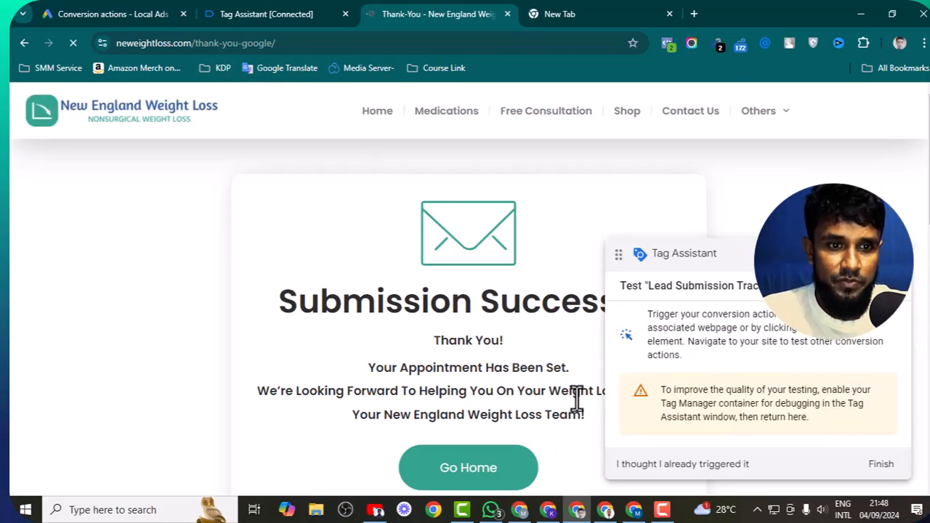
- Review Tag Assistant results for the thank-you, free consultation and home pages
left_click(296, 11)
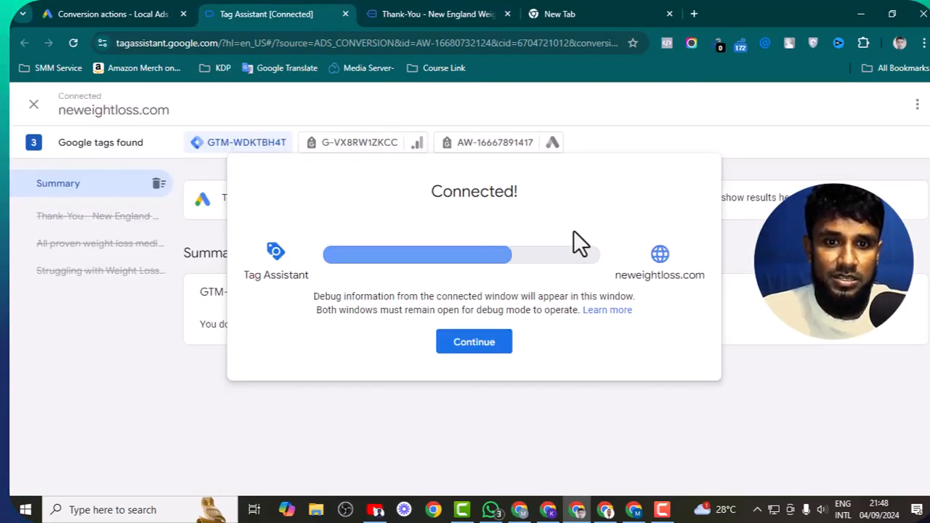
left_click(470, 348)
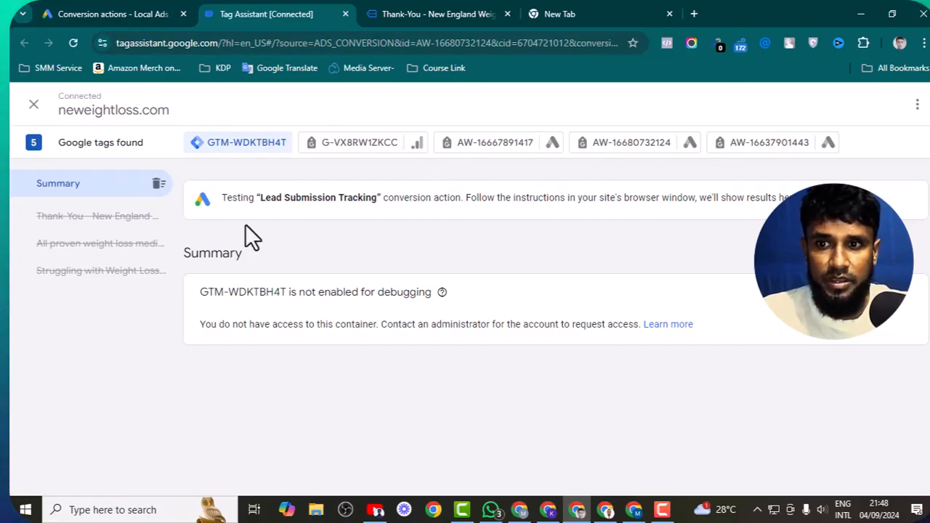
left_click(109, 218)
left_click(109, 244)
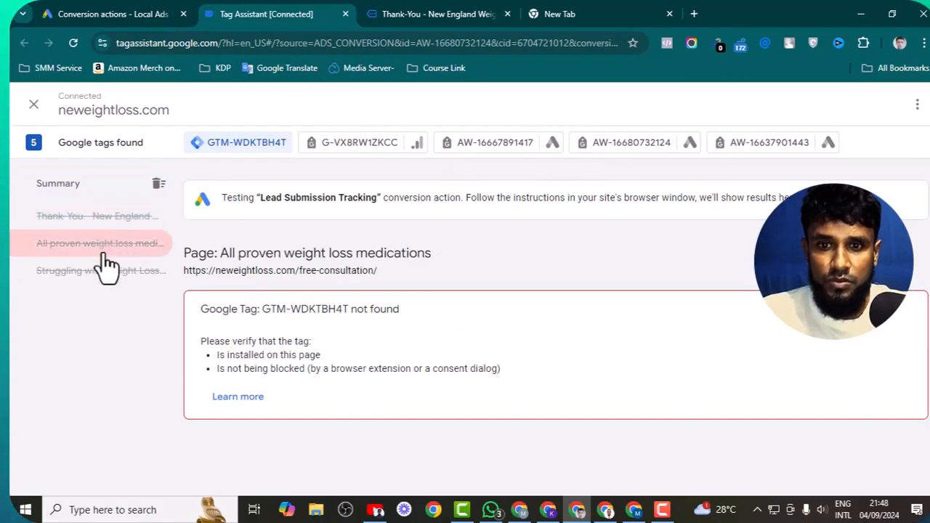
left_click(107, 272)
left_click(113, 13)
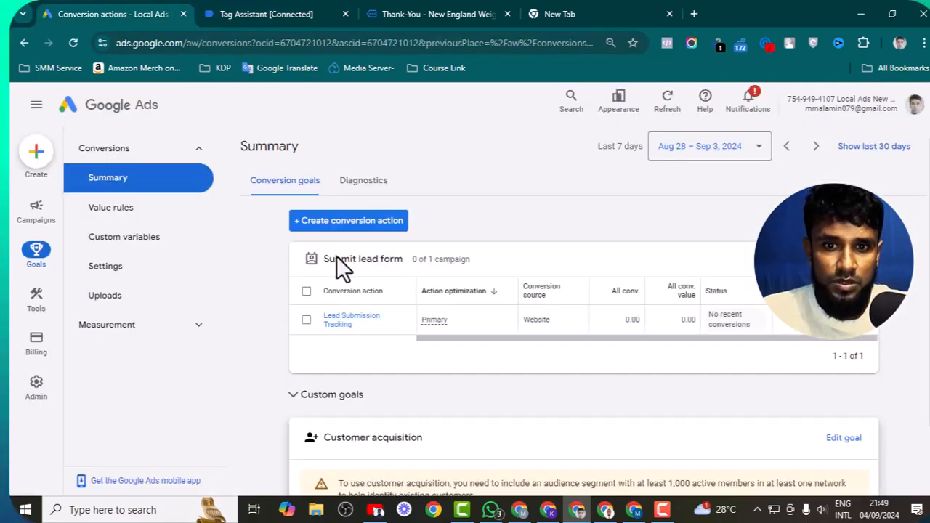
- Close the test tabs and reload the conversions summary, showing Lead Submission Tracking with no recent conversions
scroll(337, 256, "down", 1)
scroll(337, 257, "up", 1)
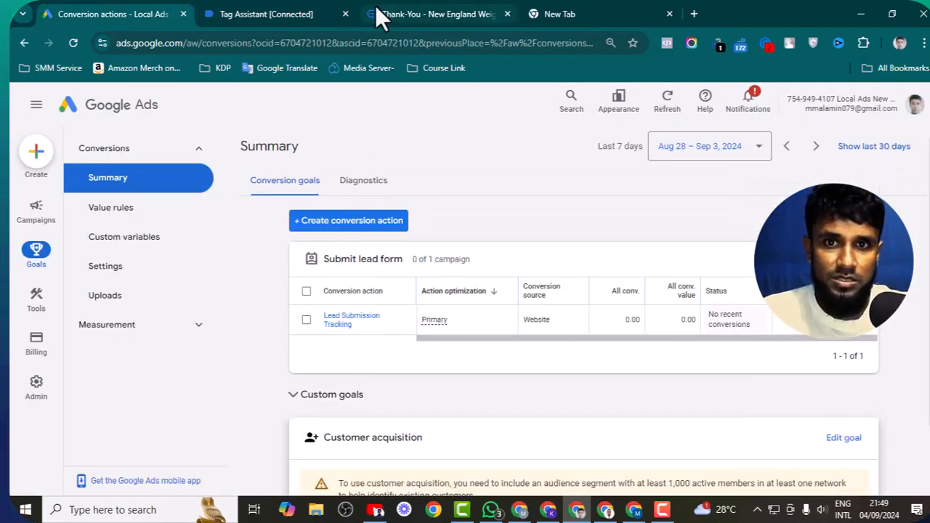
left_click(346, 19)
left_click(346, 16)
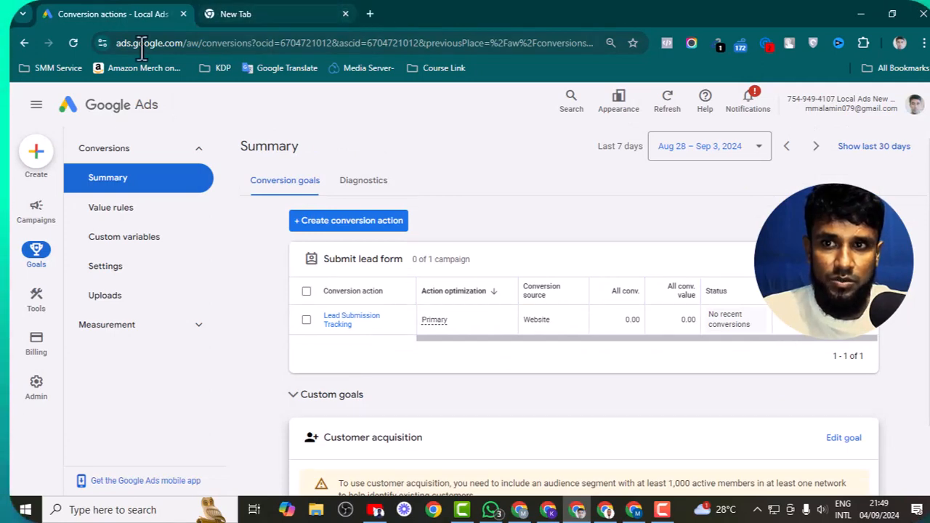
left_click(80, 44)
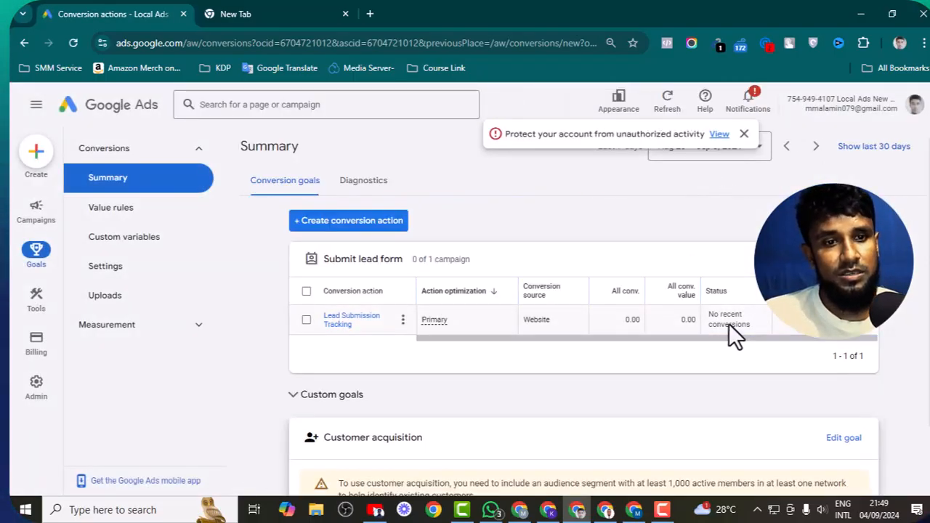
mouse_move(728, 324)
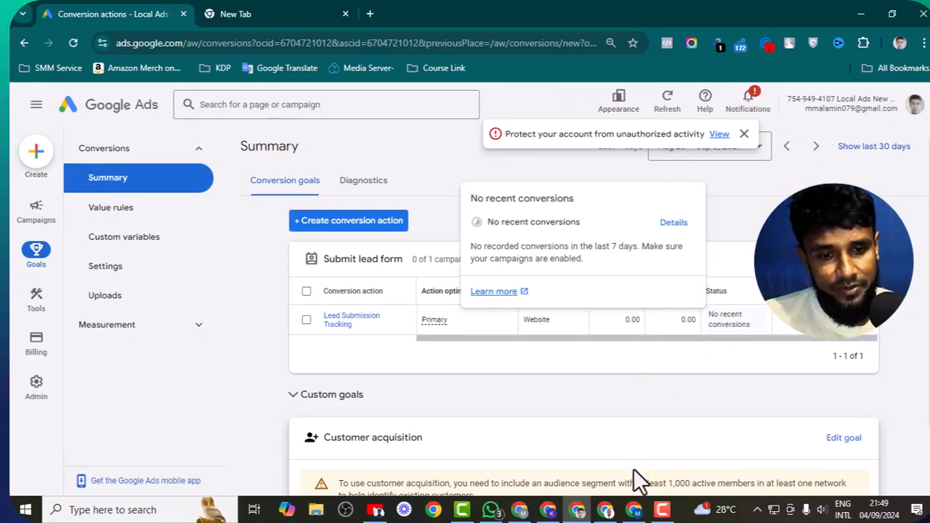
left_click(635, 511)
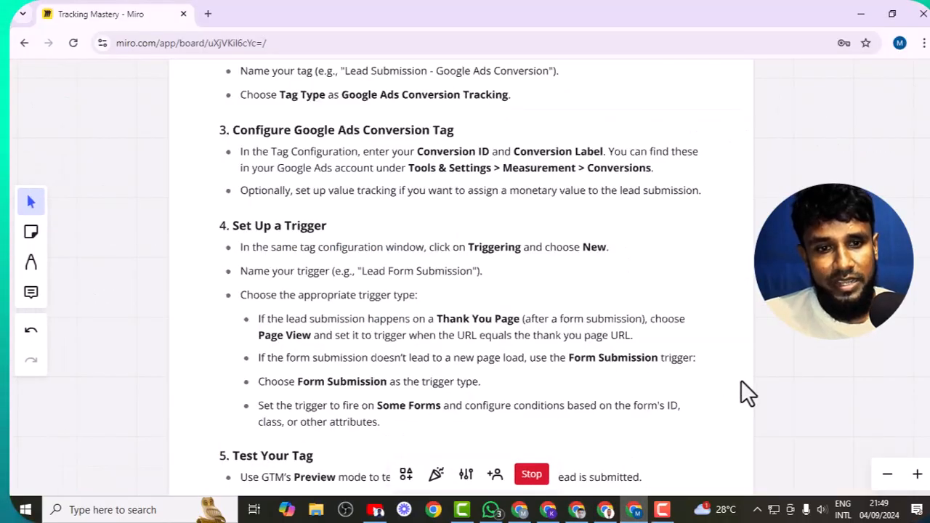
scroll(683, 364, "down", 3)
scroll(509, 341, "down", 3)
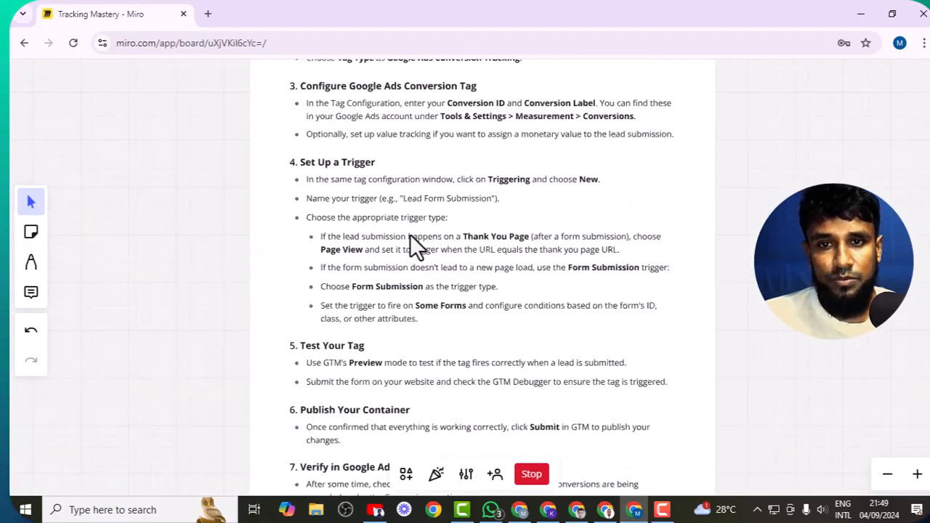
scroll(397, 347, "down", 3)
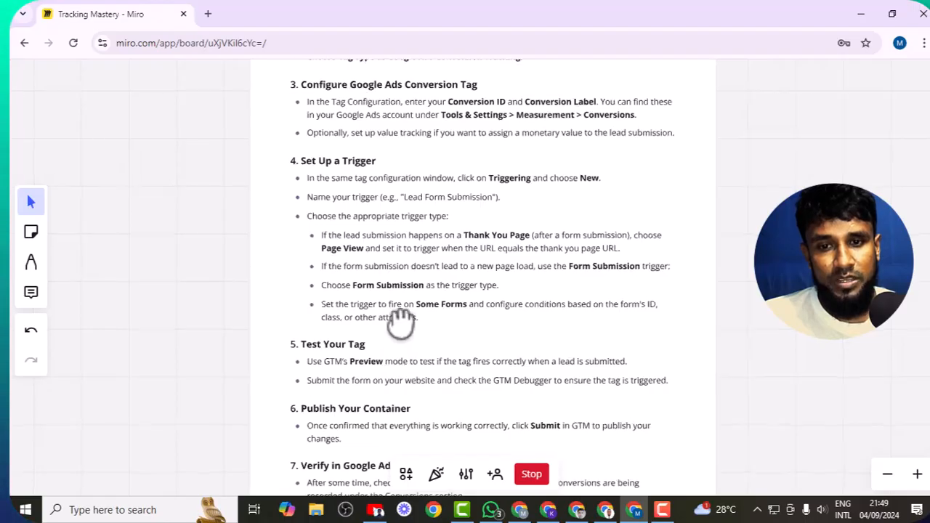
left_click_drag(445, 351, 442, 307)
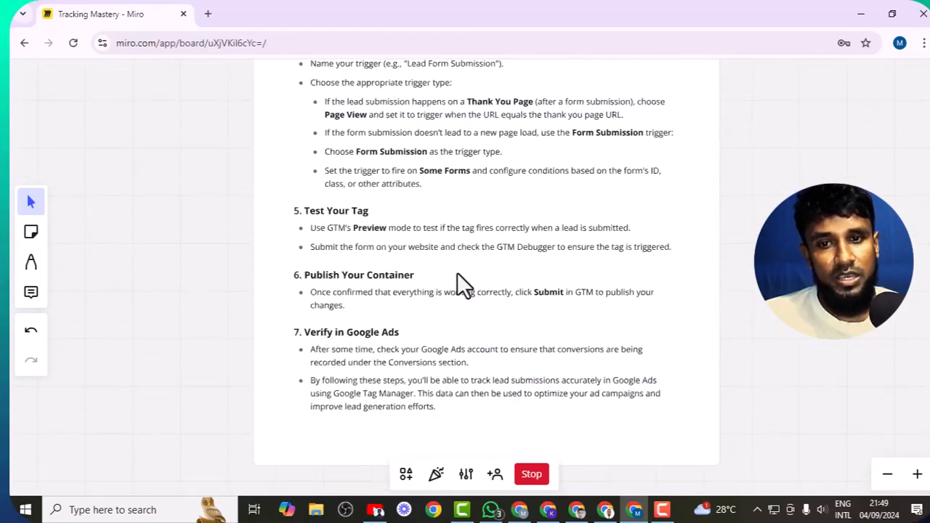
scroll(820, 404, "up", 10)
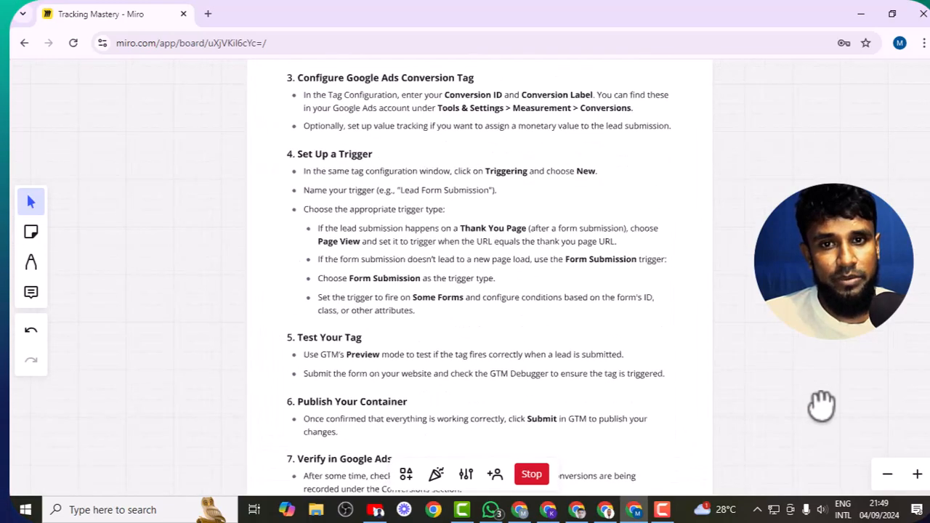
left_click_drag(751, 357, 749, 445)
left_click_drag(764, 251, 755, 302)
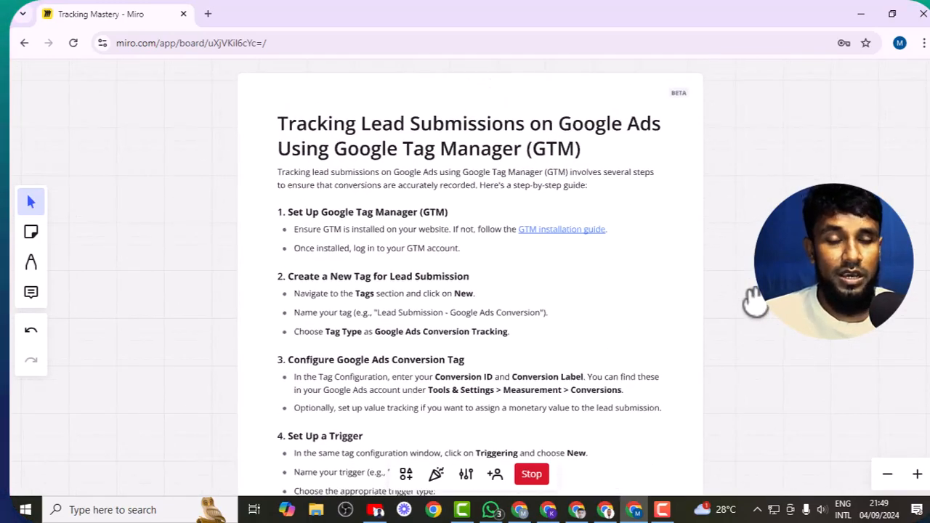